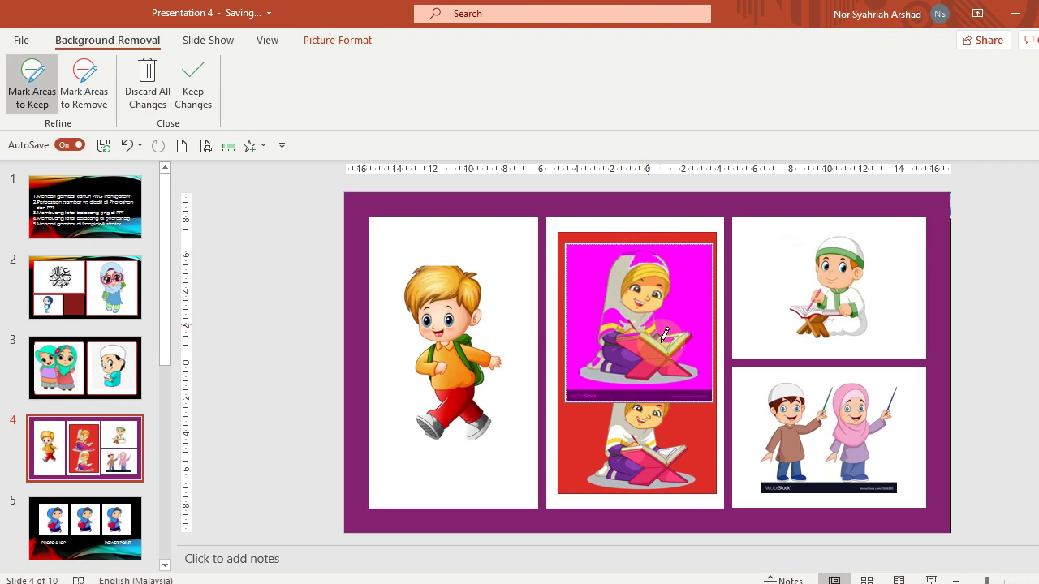
# Step: Mark the missing parts of the girl's headscarf, sleeve and clothing as areas to keep, and apply the background removal
pyautogui.moveTo(613, 339); pyautogui.dragTo(620, 308)
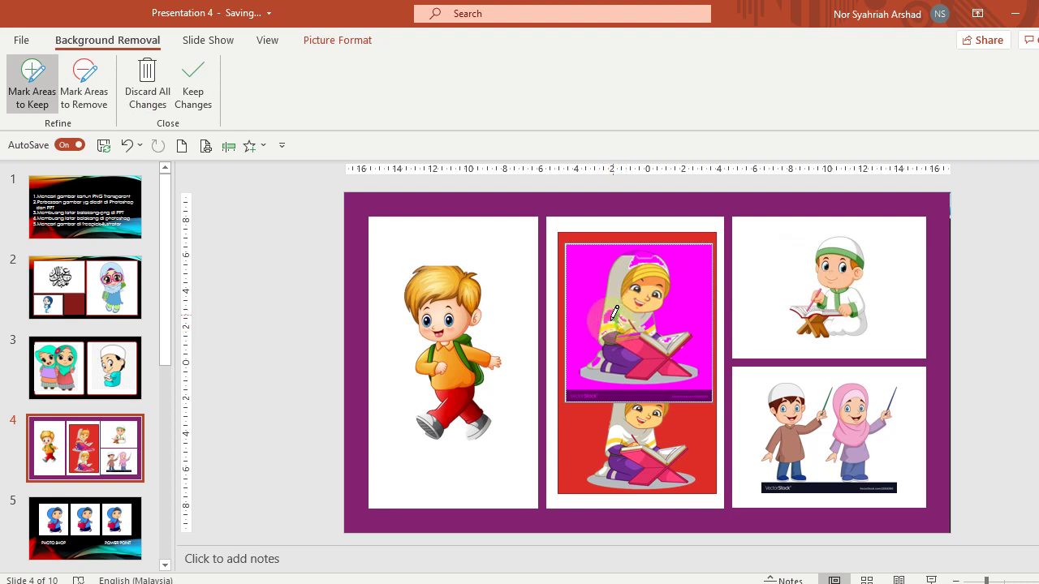
pyautogui.click(641, 254)
pyautogui.moveTo(640, 254)
pyautogui.mouseDown()
pyautogui.moveTo(632, 250)
pyautogui.moveTo(656, 256)
pyautogui.mouseUp()
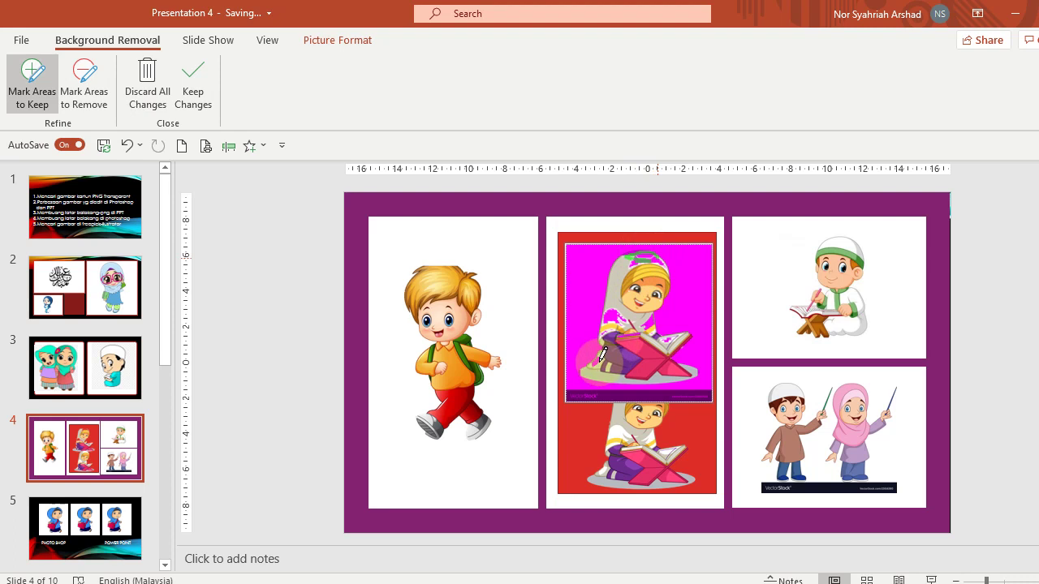
pyautogui.moveTo(609, 351)
pyautogui.mouseDown()
pyautogui.moveTo(619, 304)
pyautogui.moveTo(608, 316)
pyautogui.moveTo(612, 304)
pyautogui.moveTo(614, 324)
pyautogui.moveTo(623, 310)
pyautogui.moveTo(645, 253)
pyautogui.mouseUp()
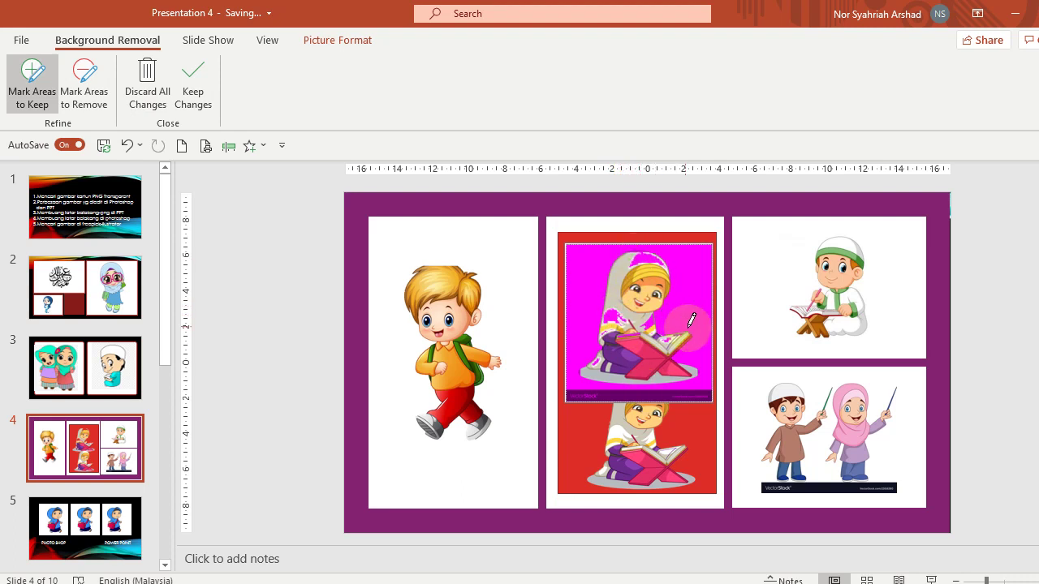
pyautogui.click(193, 85)
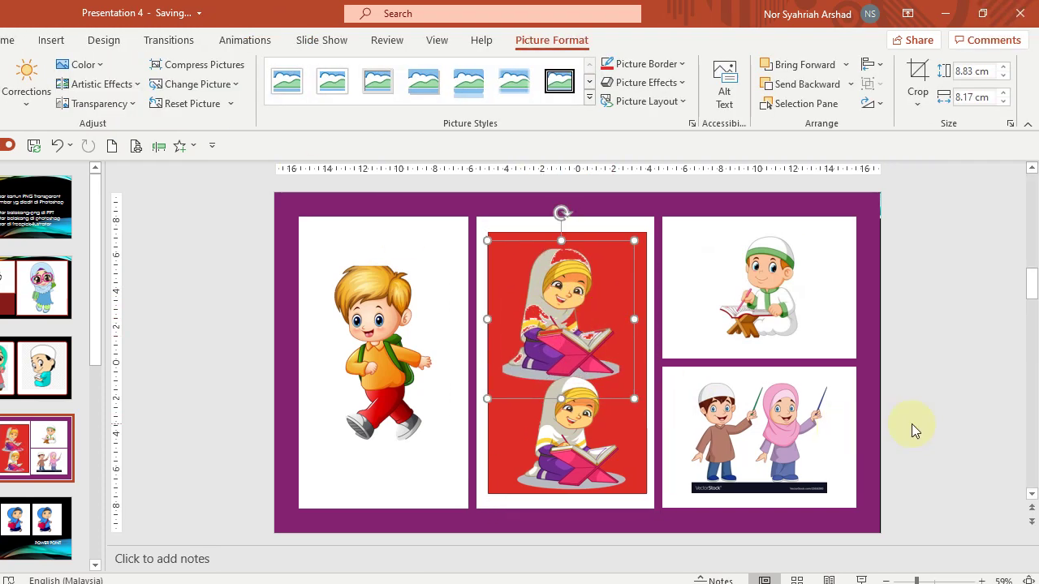
pyautogui.click(914, 428)
# Step: Switch to Photoshop and close 163.psd without saving its changes
pyautogui.moveTo(638, 570)
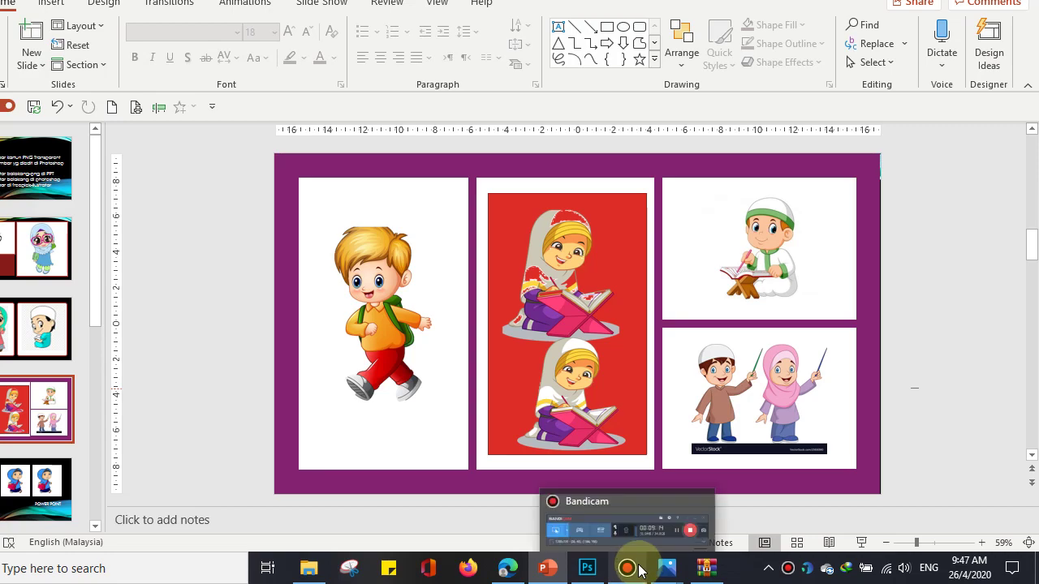
pyautogui.click(586, 567)
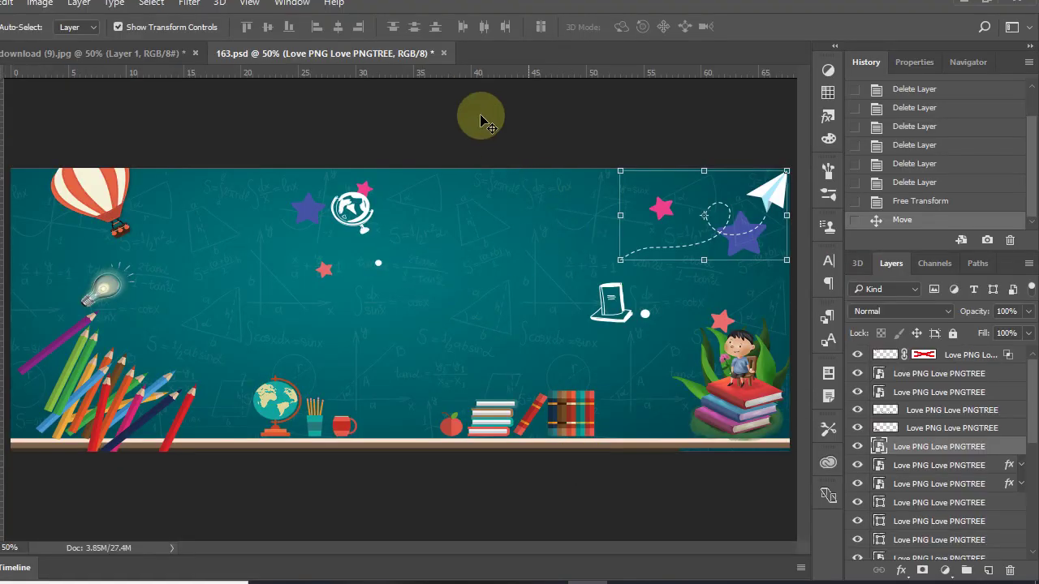
pyautogui.click(443, 63)
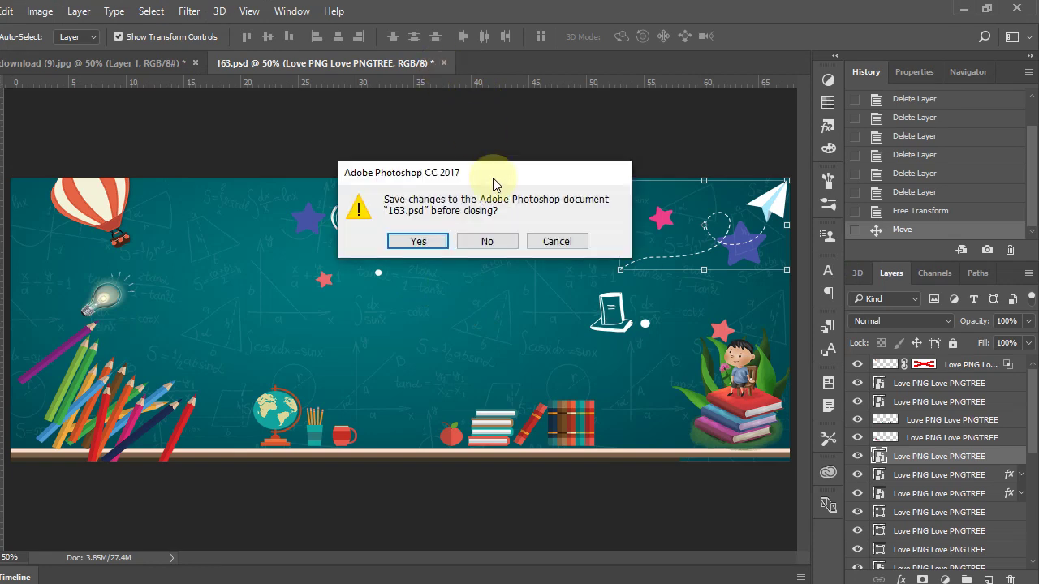
pyautogui.click(483, 242)
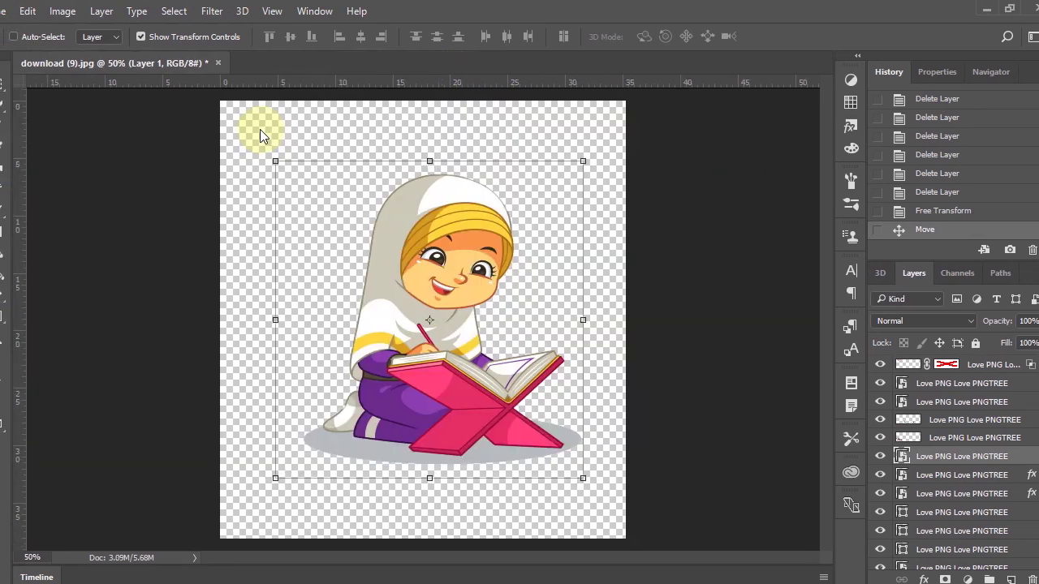
# Step: Browse the files on the DATA (D:) drive in the Open dialog for a picture to edit
pyautogui.moveTo(430, 288)
pyautogui.mouseDown()
pyautogui.moveTo(397, 292)
pyautogui.moveTo(413, 288)
pyautogui.mouseUp()
pyautogui.click(47, 11)
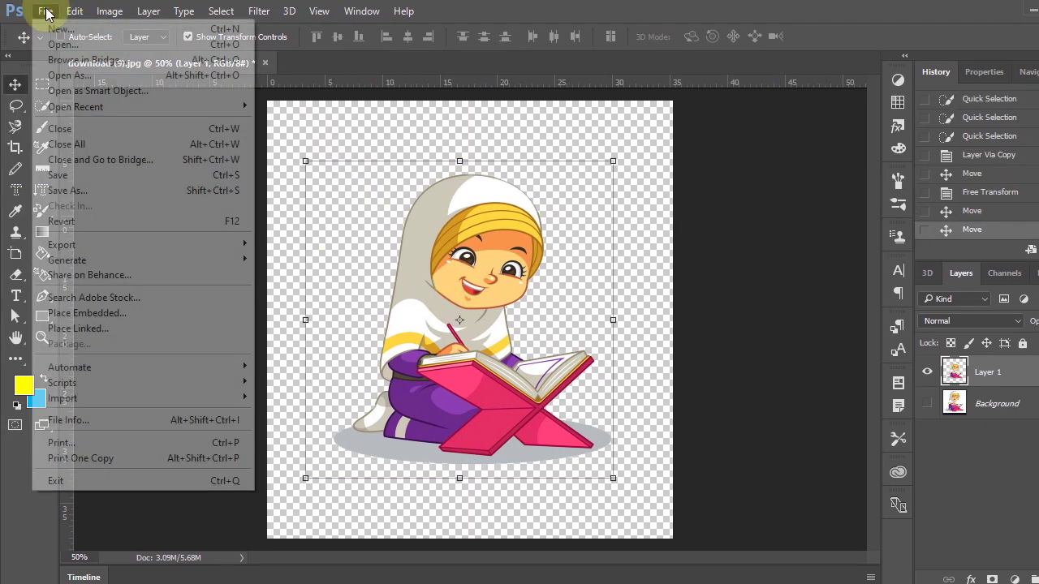
pyautogui.moveTo(75, 11)
pyautogui.moveTo(361, 11)
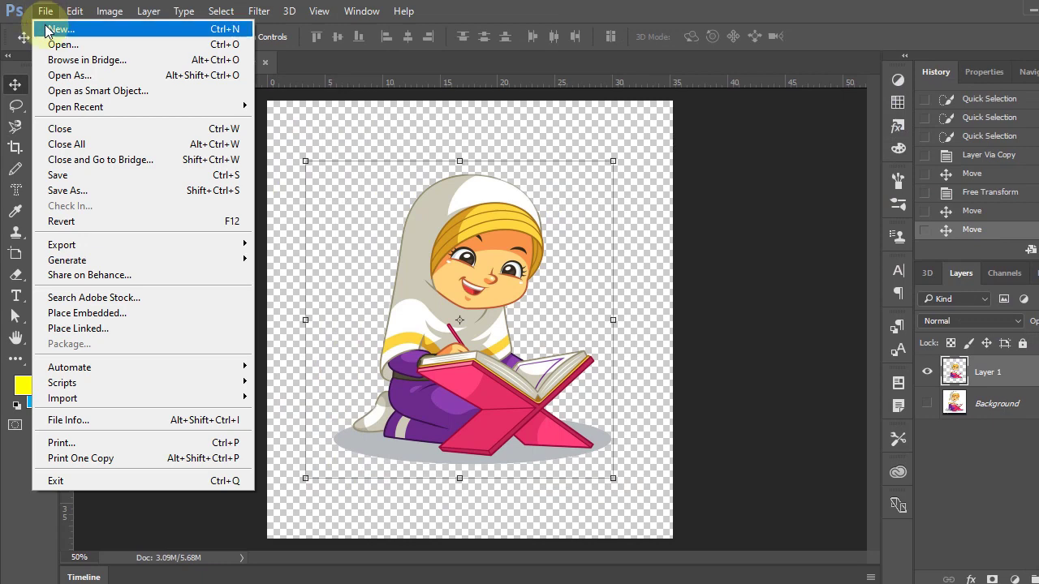
pyautogui.press('Escape')
pyautogui.hotkey('ctrl', 'o')
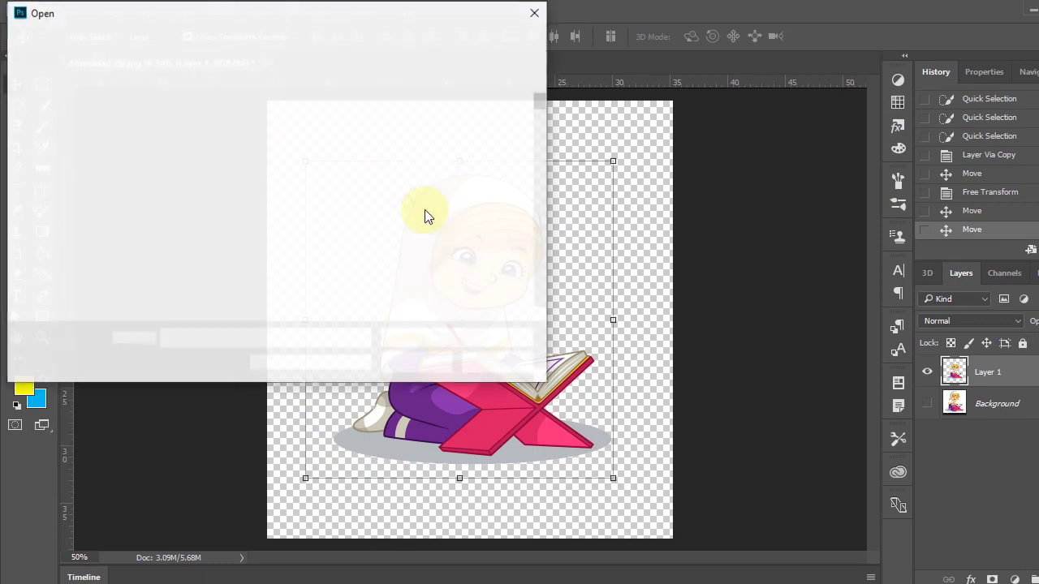
pyautogui.scroll(-6, 430, 212)
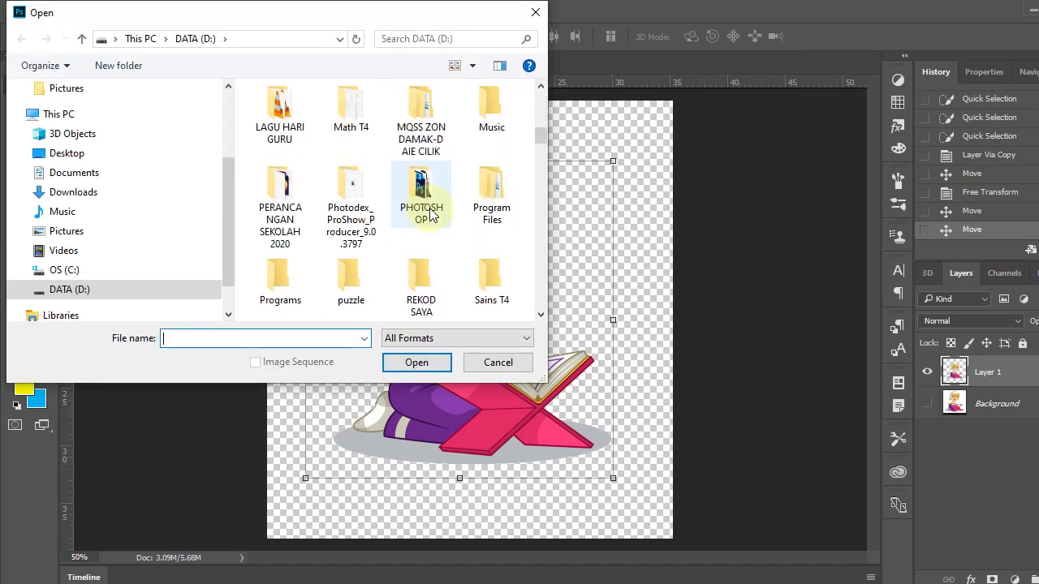
pyautogui.scroll(-3, 430, 212)
pyautogui.scroll(-6, 430, 212)
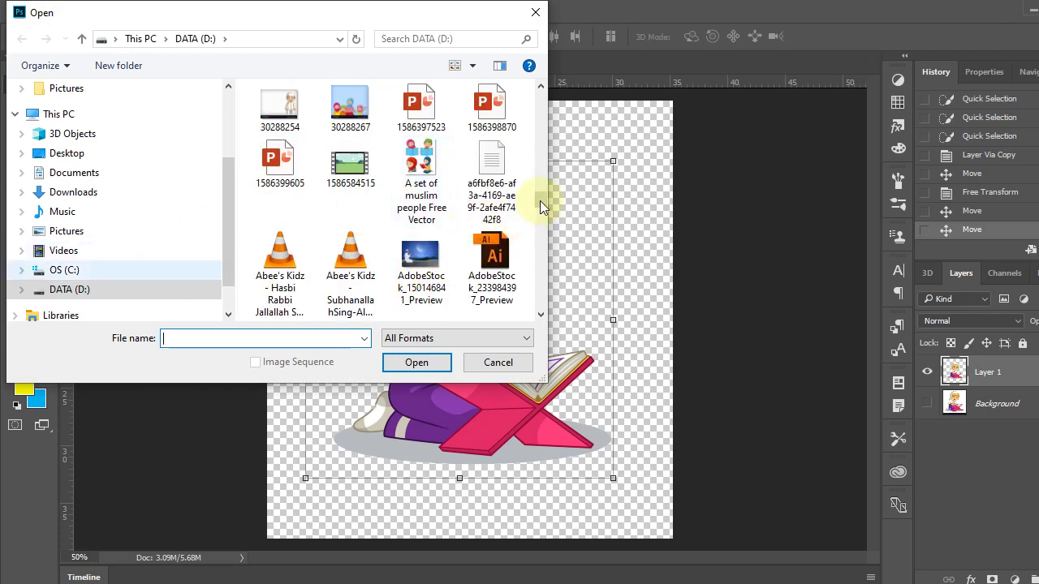
pyautogui.scroll(-3, 539, 211)
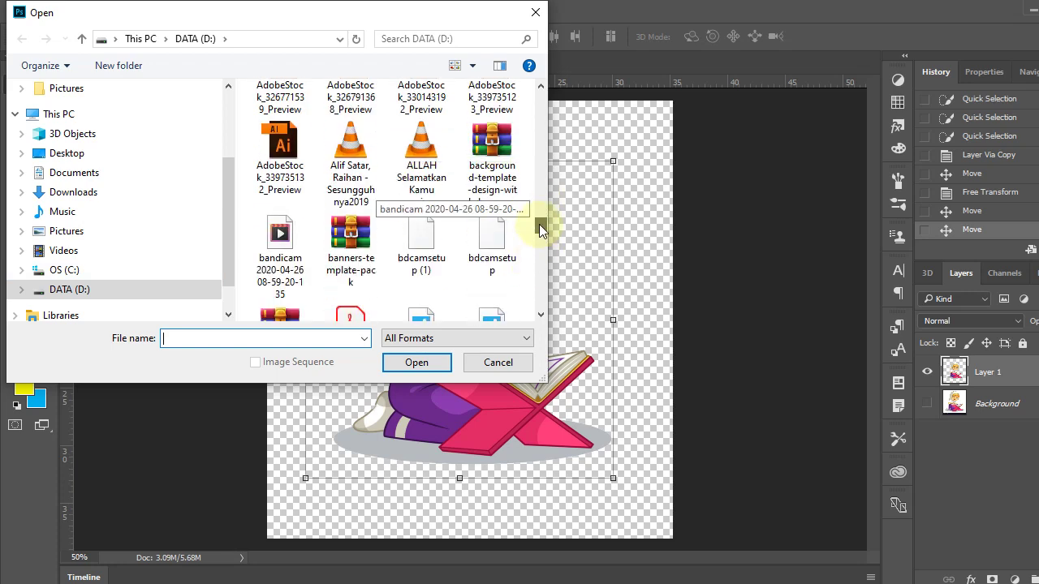
pyautogui.moveTo(538, 224); pyautogui.dragTo(540, 254)
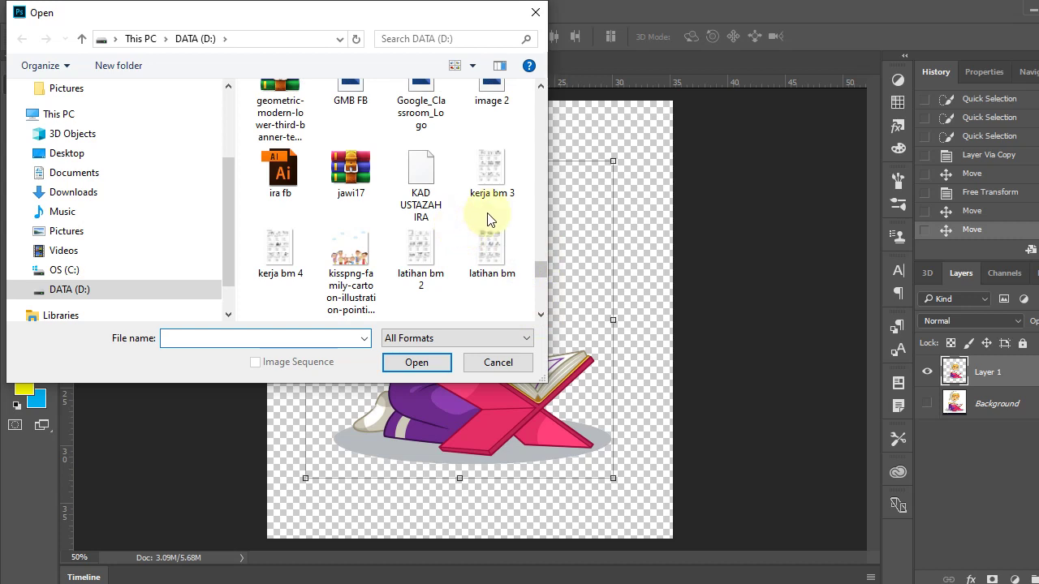
pyautogui.scroll(-5, 541, 95)
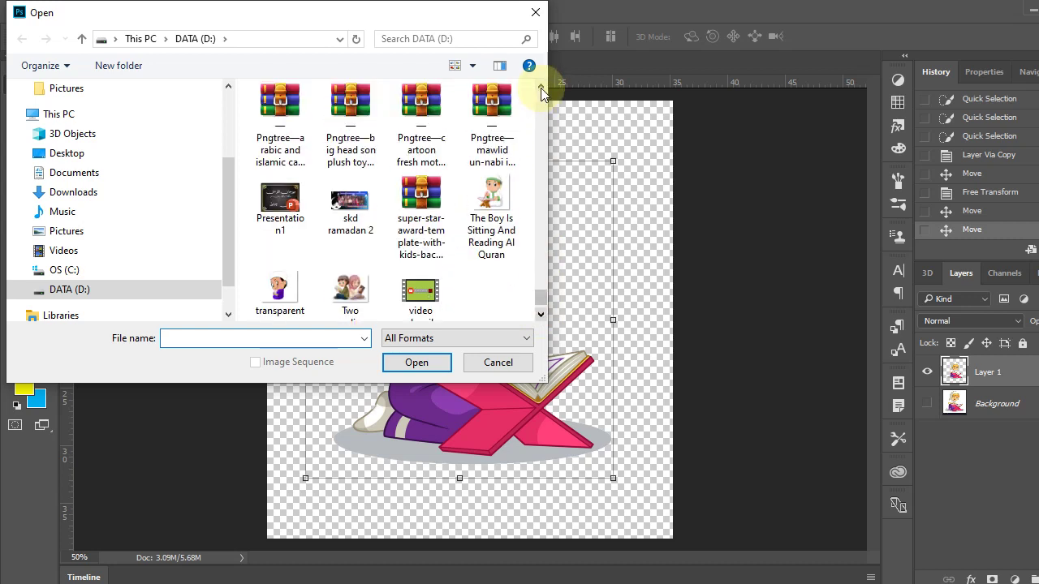
pyautogui.scroll(-1, 425, 249)
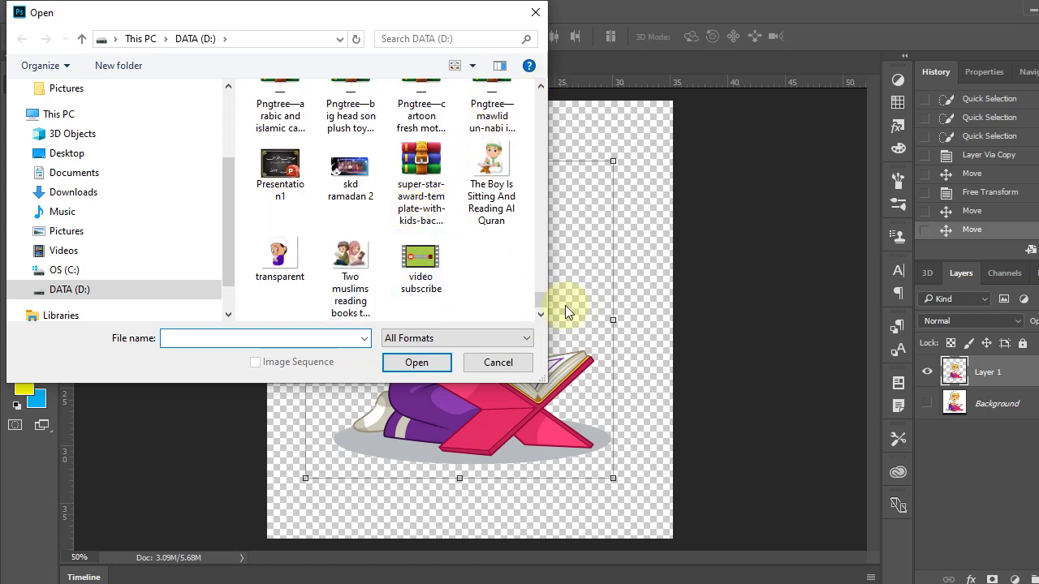
pyautogui.scroll(10, 473, 277)
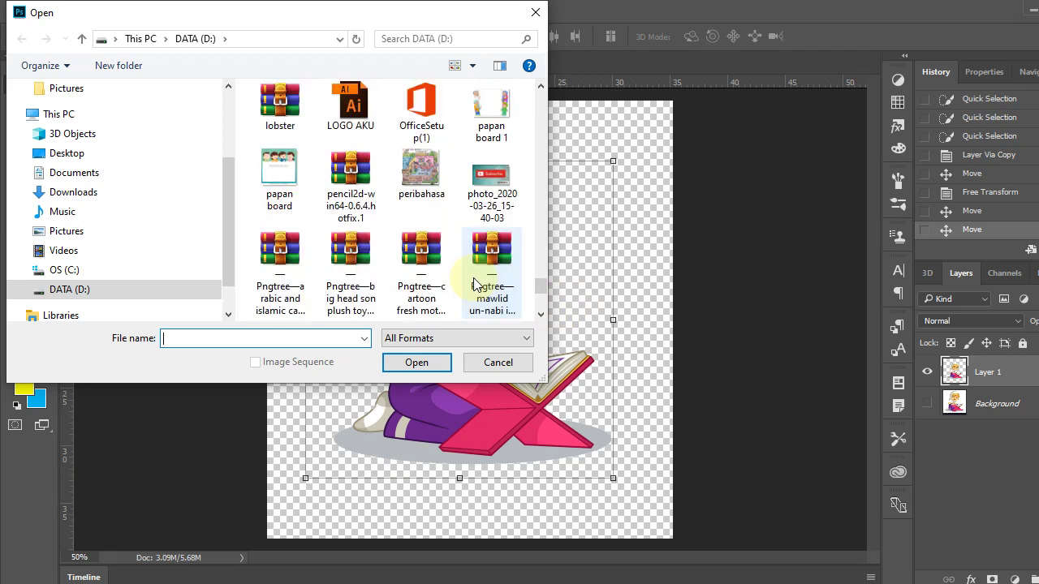
pyautogui.scroll(3, 473, 277)
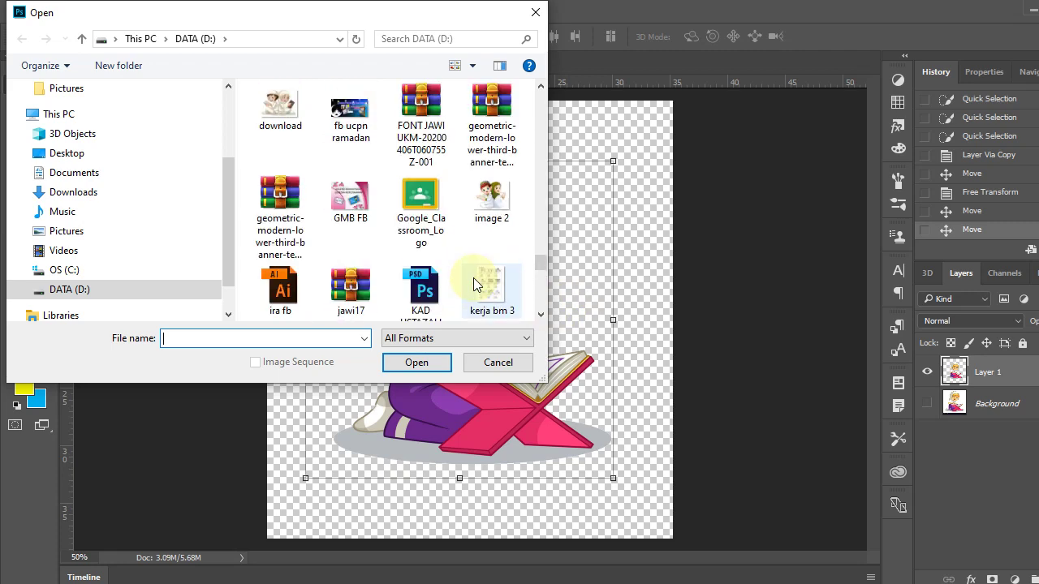
pyautogui.scroll(3, 474, 281)
pyautogui.doubleClick(491, 175)
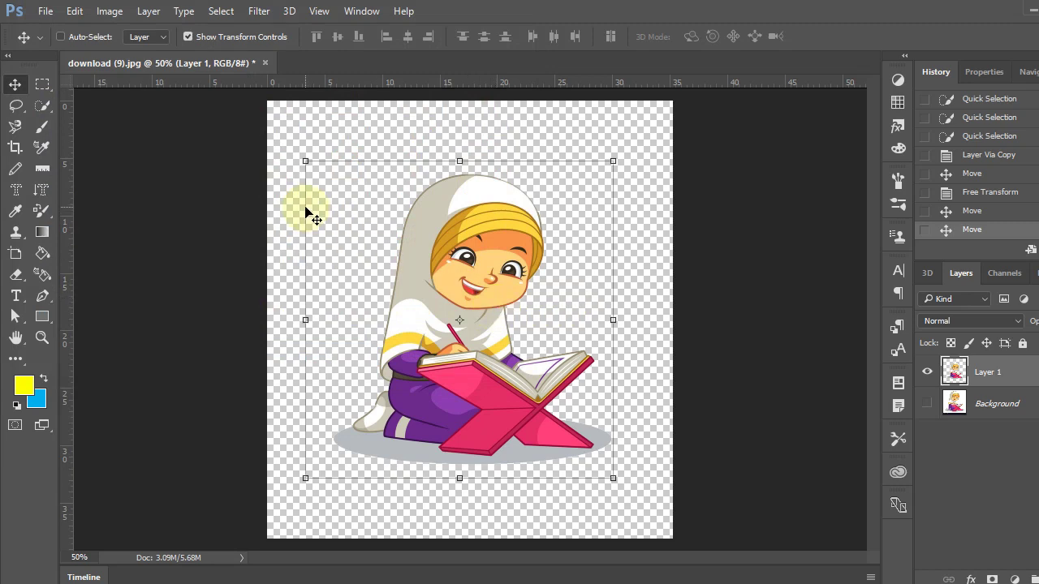
# Step: Close download (9).jpg without saving its changes and reopen the original picture from the recent files
pyautogui.click(264, 63)
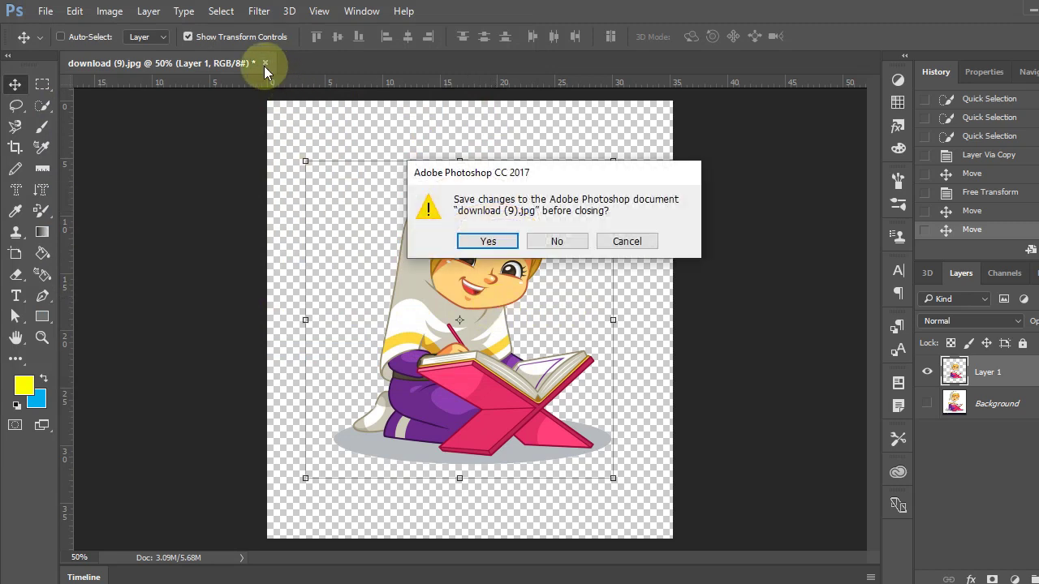
pyautogui.click(559, 241)
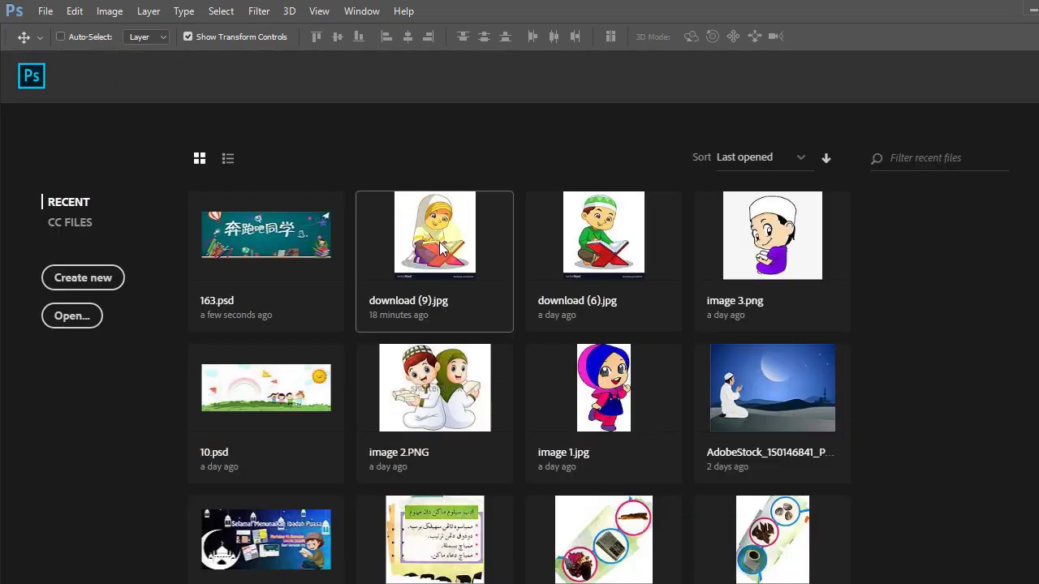
pyautogui.click(438, 245)
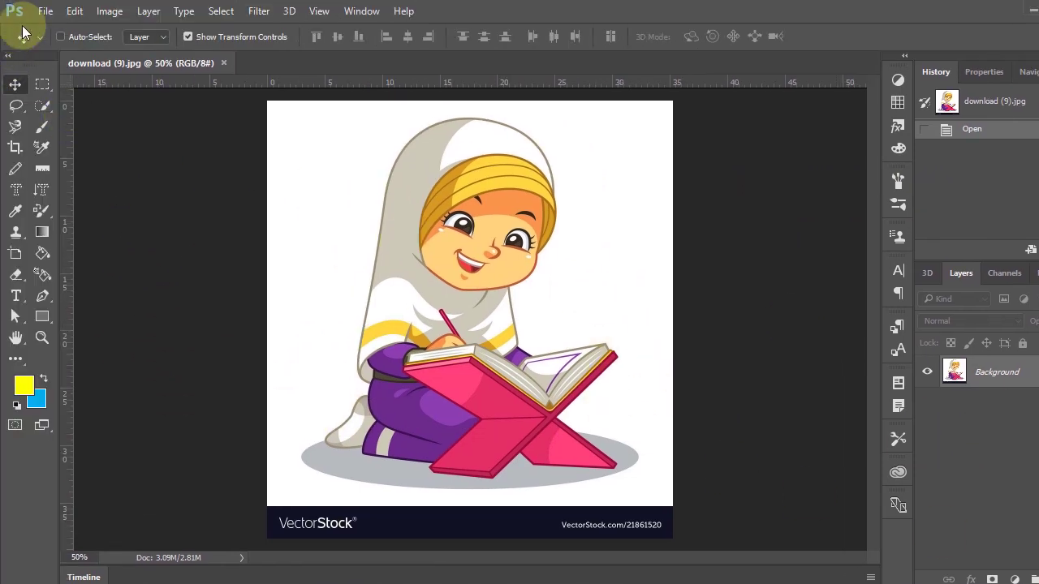
pyautogui.click(46, 12)
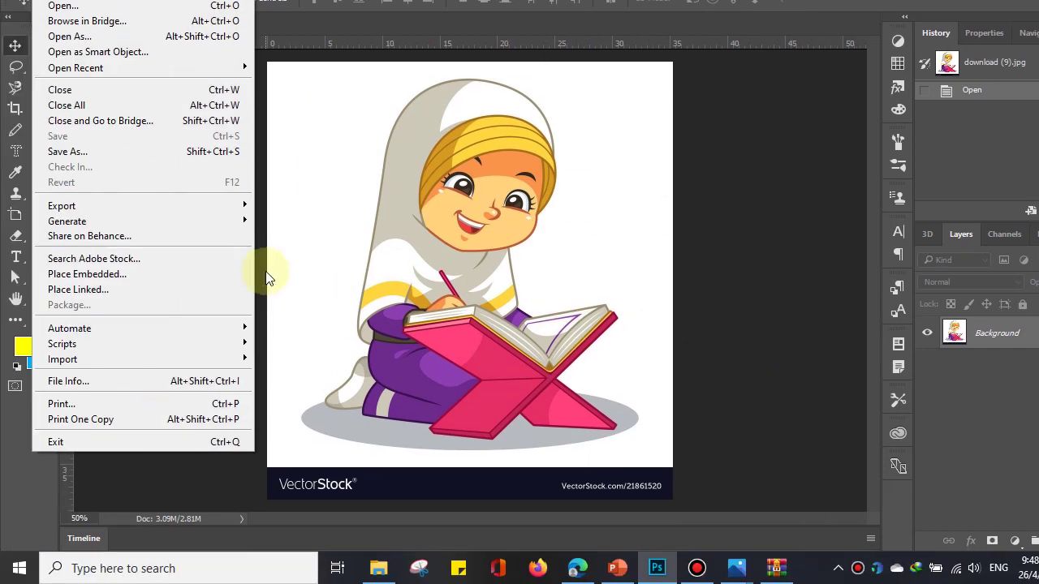
pyautogui.click(197, 271)
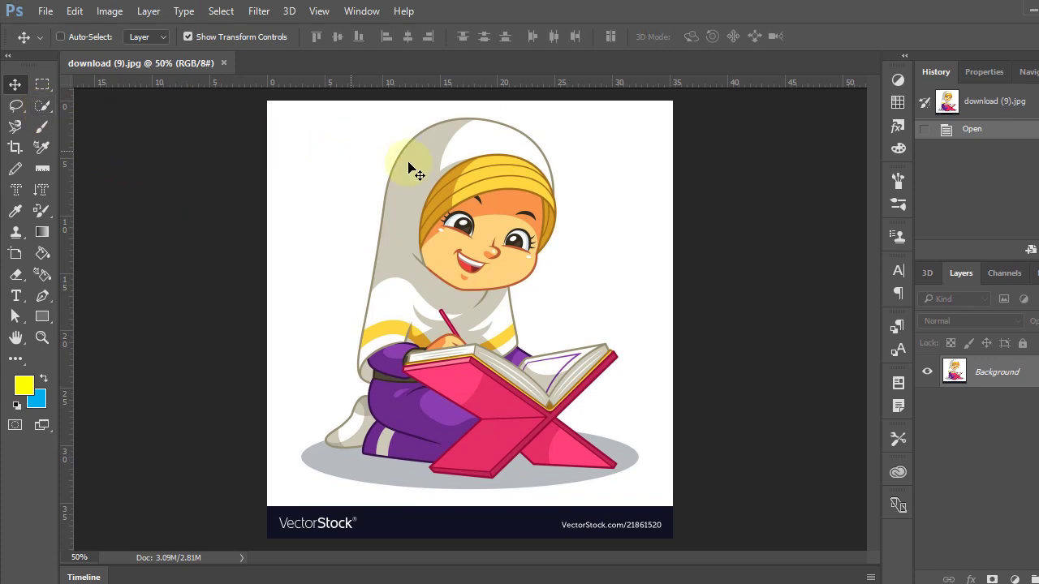
# Step: Select the girl with her book, stand and shadow using the Quick Selection tool in add mode with a 10 px brush
pyautogui.click(43, 108)
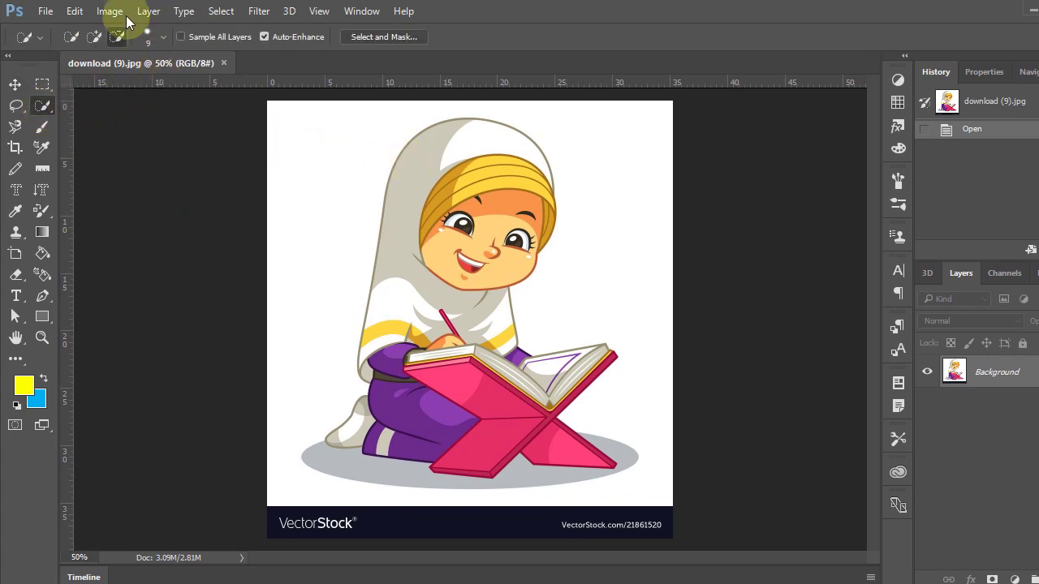
pyautogui.click(162, 38)
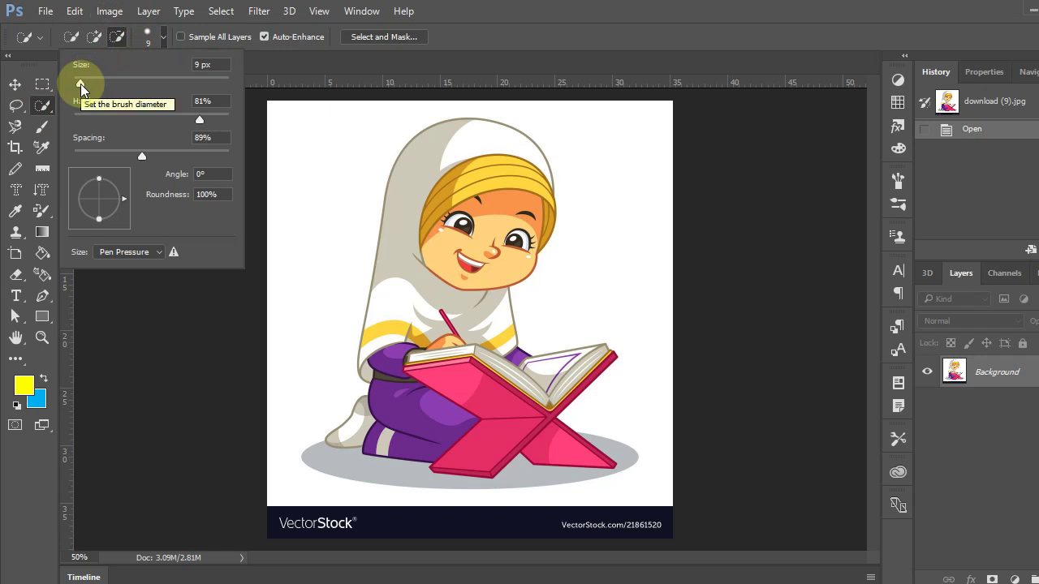
pyautogui.moveTo(80, 84); pyautogui.dragTo(81, 84)
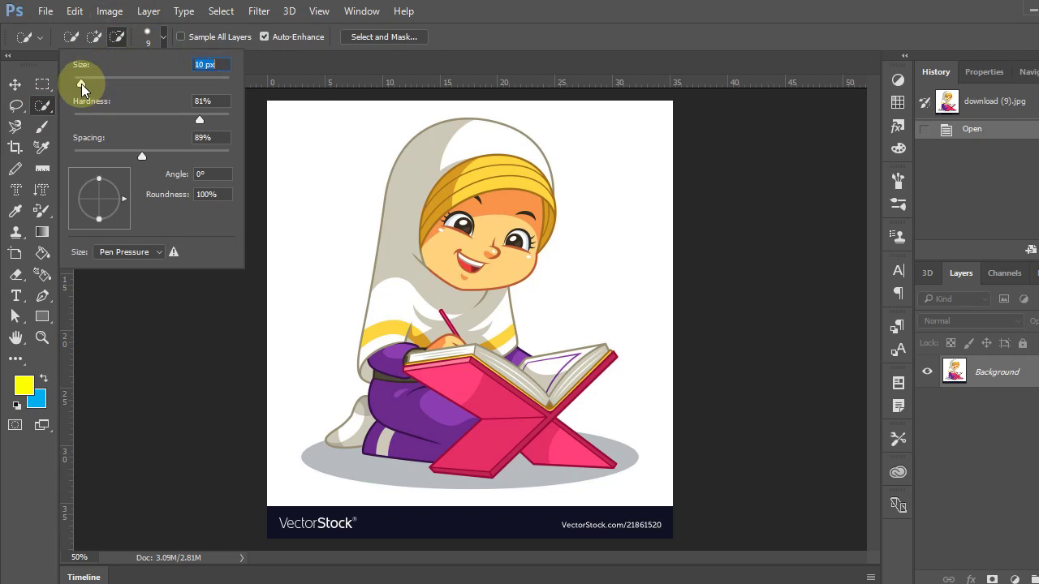
pyautogui.click(97, 36)
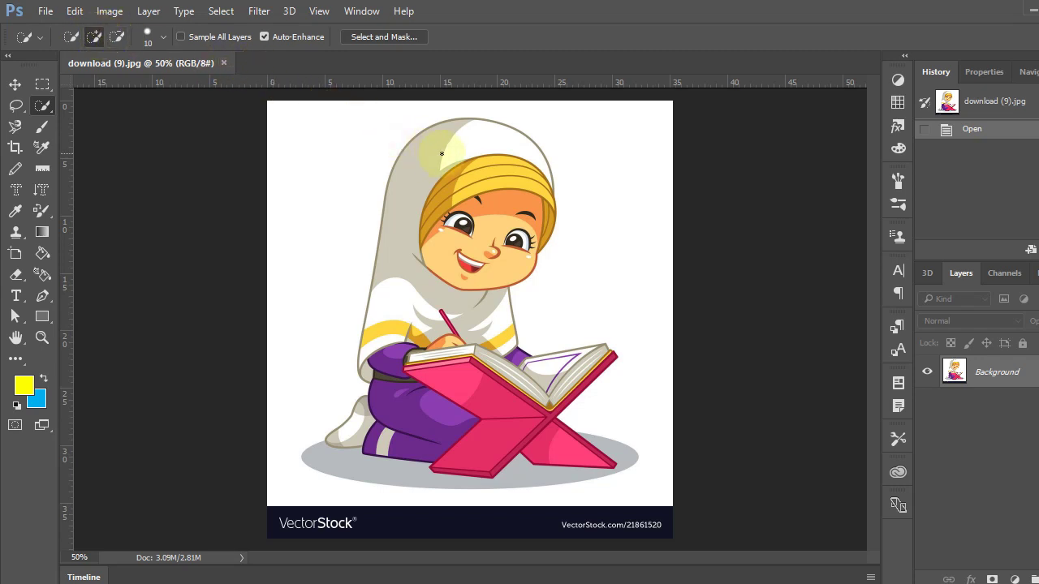
pyautogui.moveTo(456, 149)
pyautogui.mouseDown()
pyautogui.moveTo(459, 258)
pyautogui.moveTo(440, 319)
pyautogui.moveTo(403, 375)
pyautogui.moveTo(394, 350)
pyautogui.moveTo(378, 357)
pyautogui.moveTo(382, 380)
pyautogui.moveTo(372, 378)
pyautogui.moveTo(430, 381)
pyautogui.moveTo(506, 346)
pyautogui.moveTo(592, 422)
pyautogui.moveTo(608, 454)
pyautogui.moveTo(616, 444)
pyautogui.moveTo(428, 459)
pyautogui.moveTo(344, 424)
pyautogui.moveTo(390, 417)
pyautogui.moveTo(435, 336)
pyautogui.moveTo(443, 220)
pyautogui.moveTo(524, 193)
pyautogui.moveTo(427, 288)
pyautogui.mouseUp()
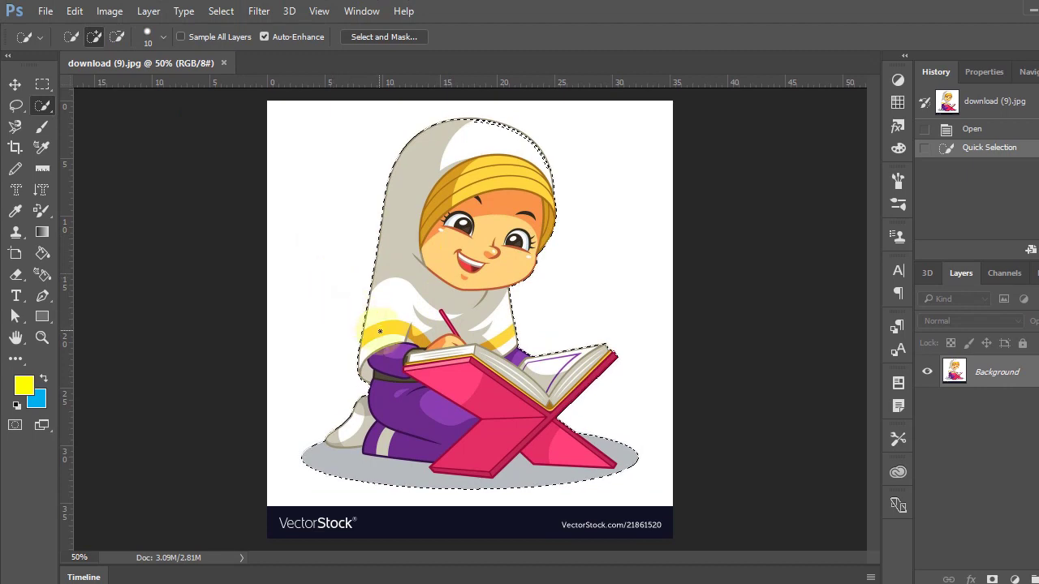
# Step: Add a patch of white background beside the girl's sleeve to the selection, subtract it again, and return to adding on her face
pyautogui.moveTo(342, 310); pyautogui.dragTo(459, 371)
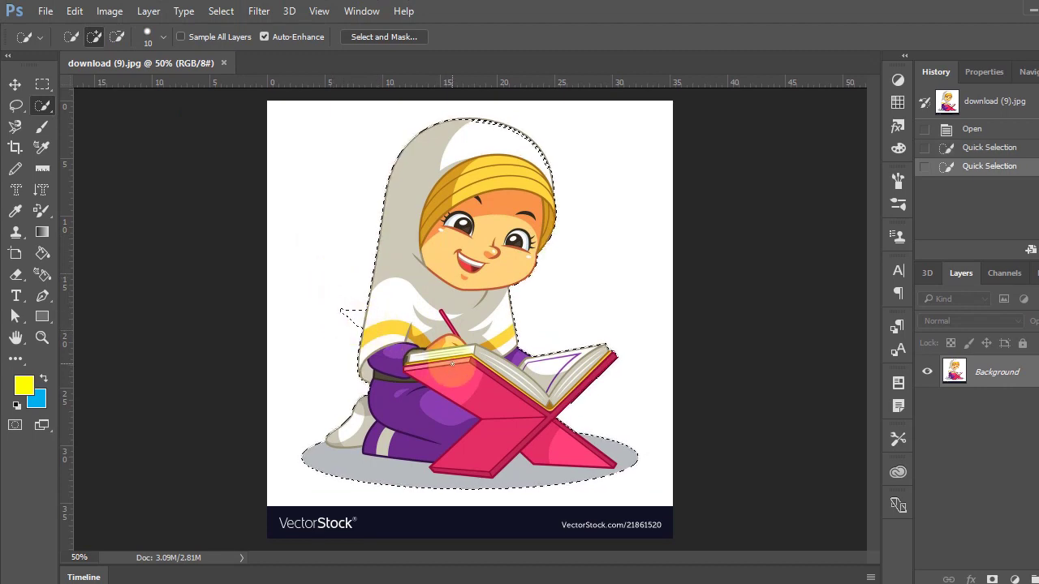
pyautogui.click(116, 36)
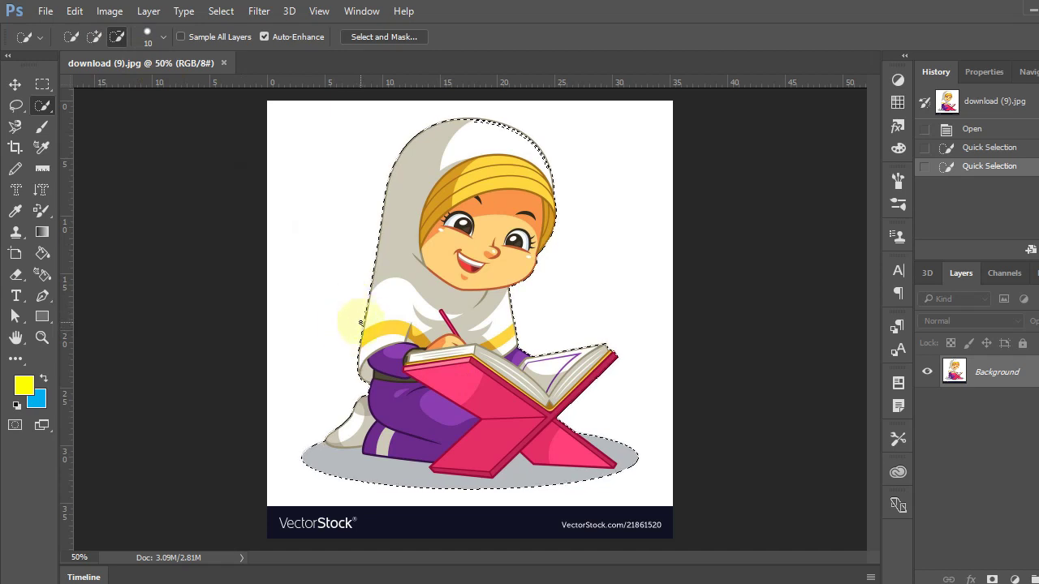
pyautogui.click(286, 318)
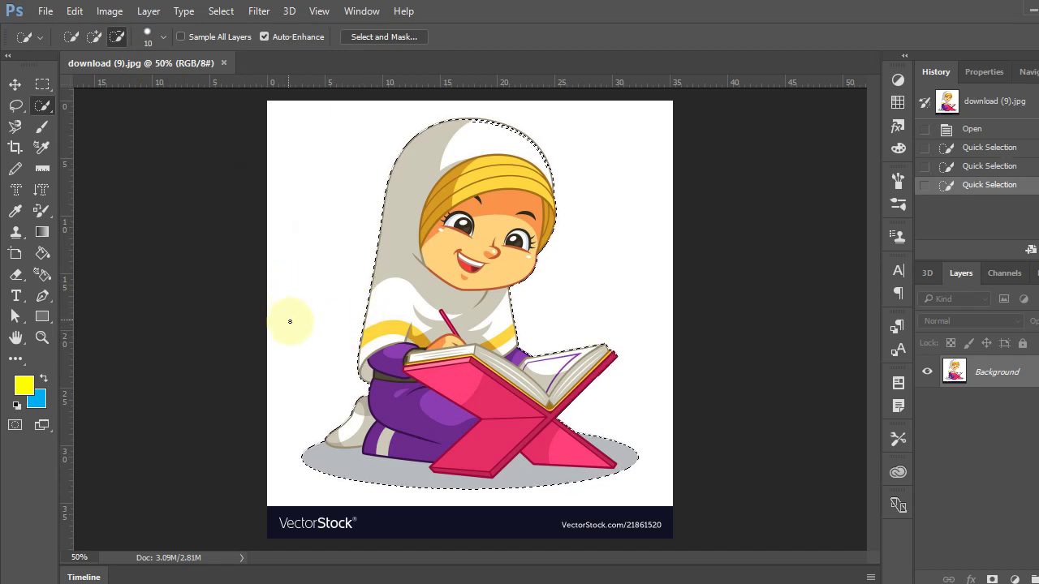
pyautogui.click(94, 37)
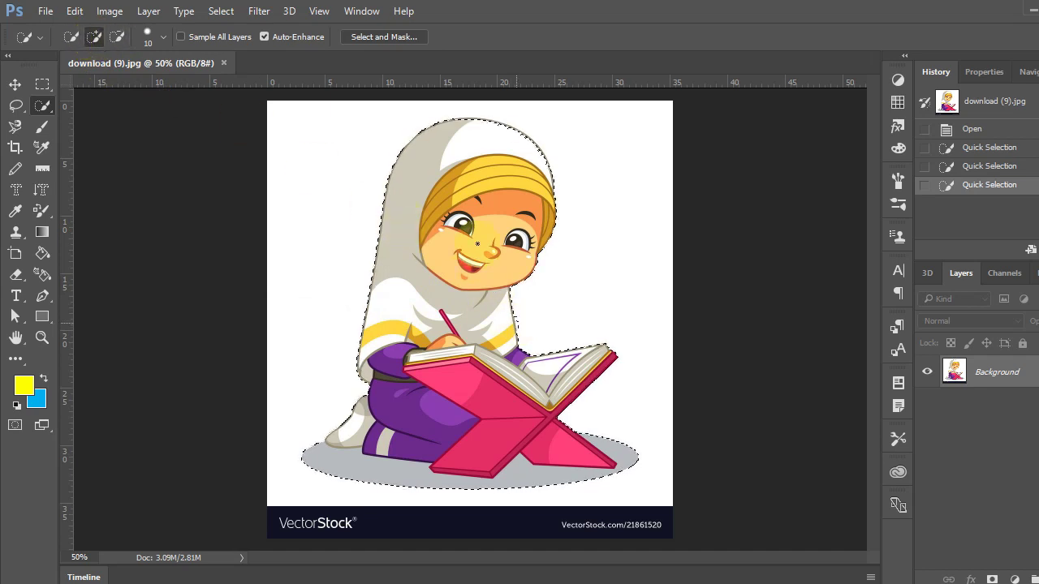
pyautogui.click(469, 232)
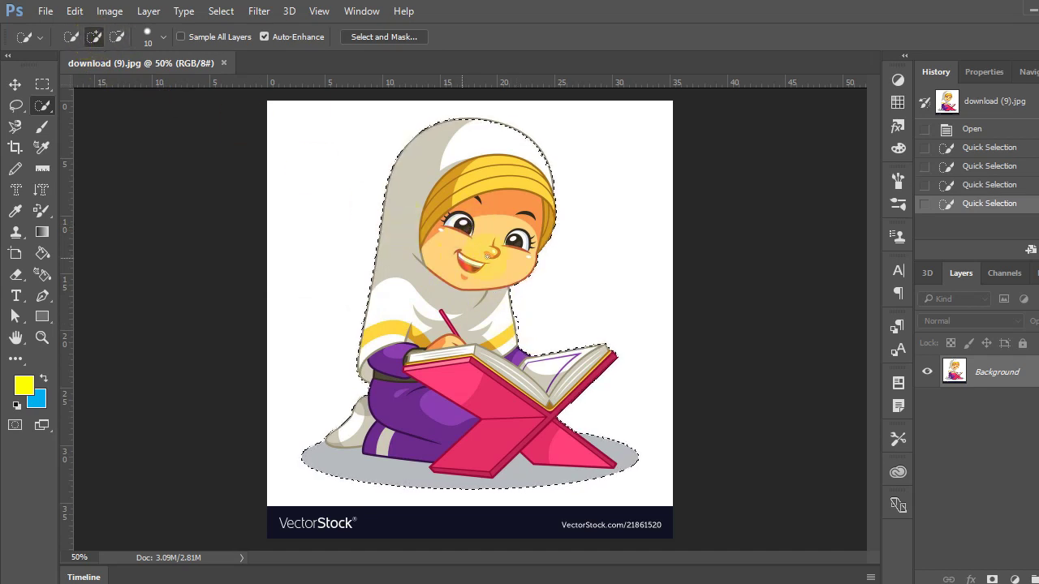
# Step: Subtract a patch along the edge of the girl's yellow headband from the selection and add it back with Quick Selection
pyautogui.click(531, 276)
pyautogui.click(116, 36)
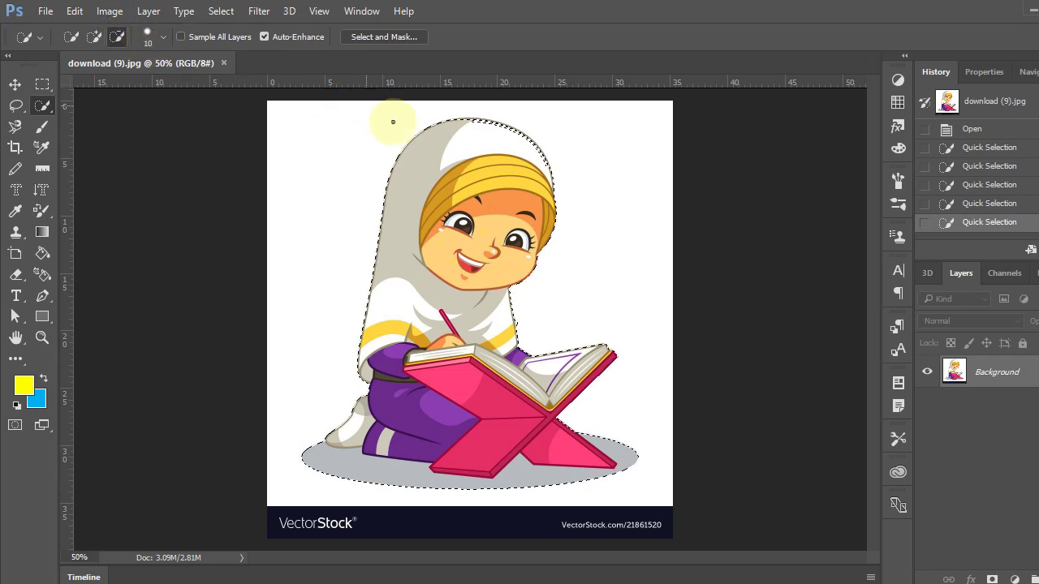
pyautogui.click(444, 234)
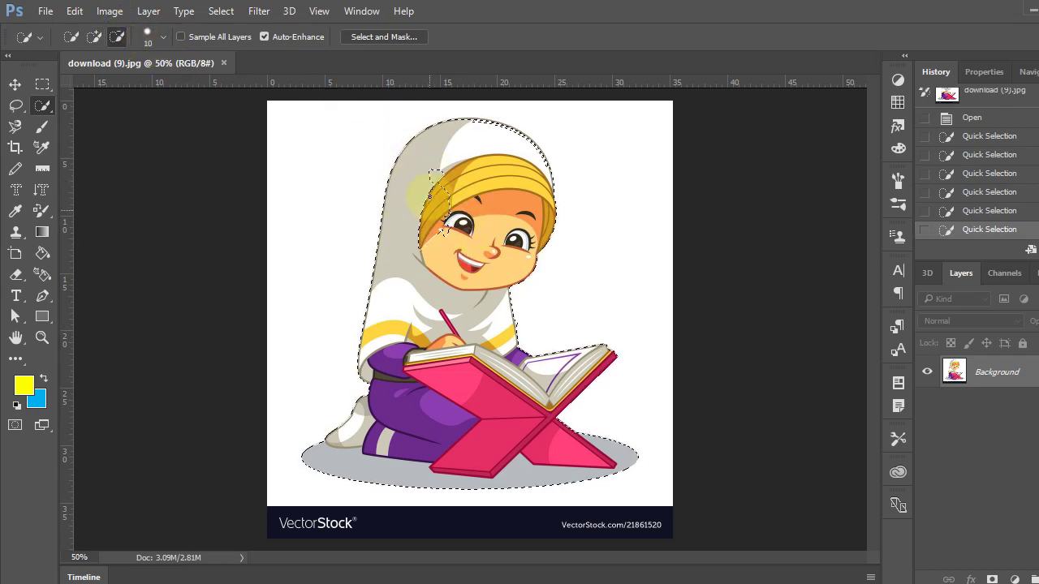
pyautogui.click(94, 37)
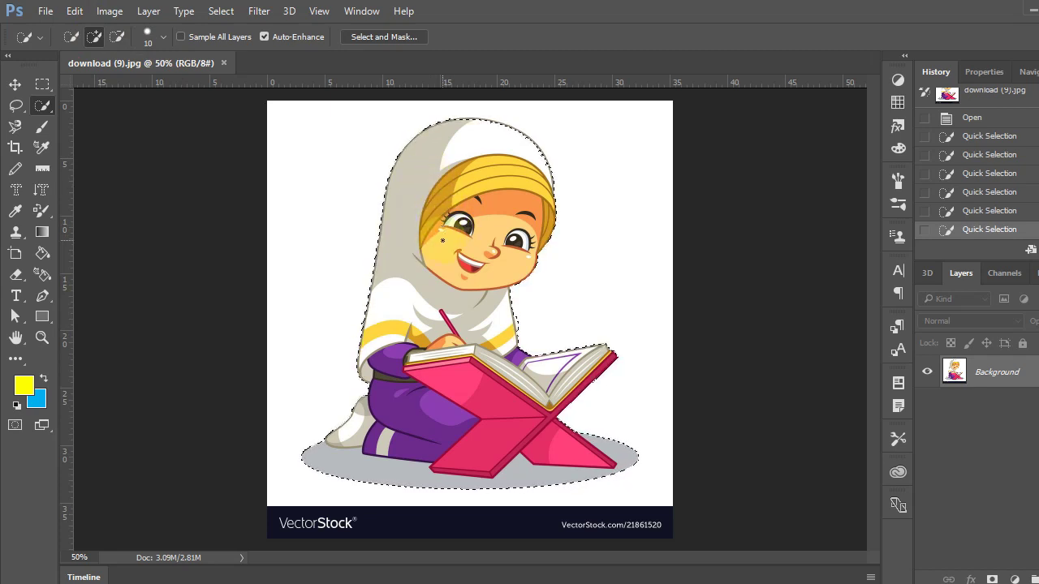
pyautogui.click(443, 243)
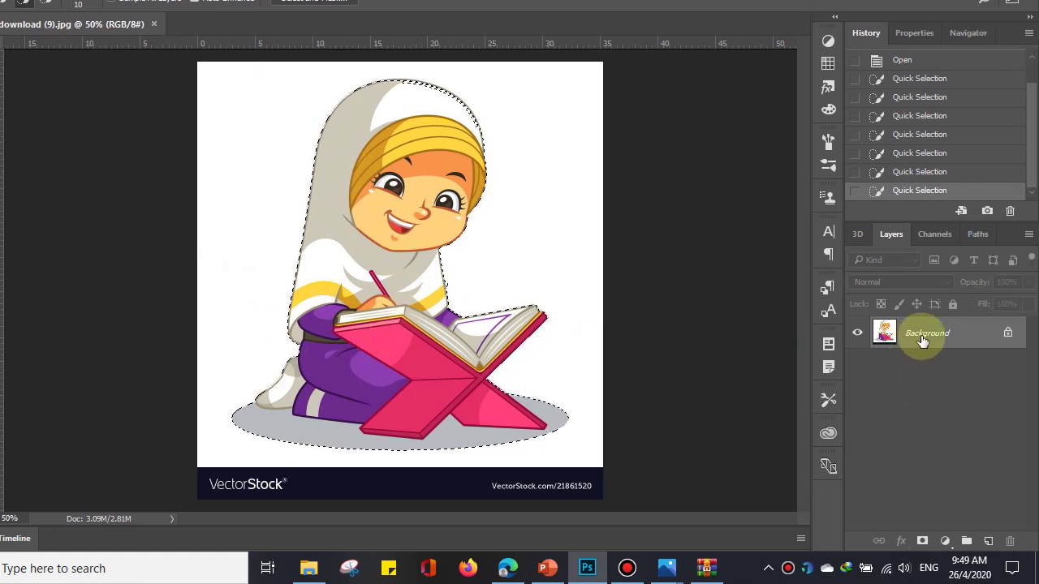
# Step: Copy the selected figure to a new layer and hide the Background layer
pyautogui.moveTo(921, 341); pyautogui.dragTo(921, 336)
pyautogui.hotkey('ctrl', 'j')
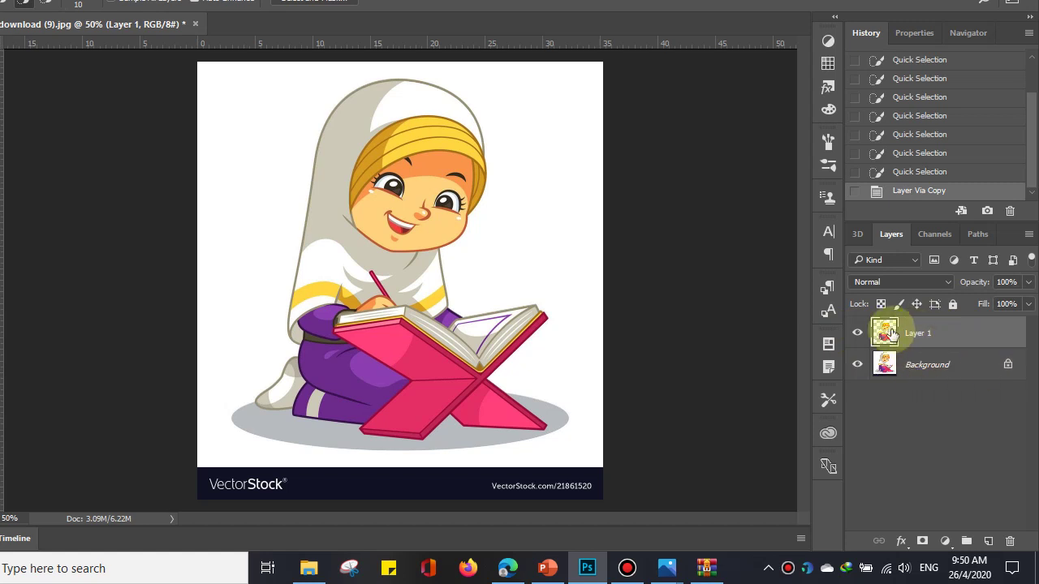
pyautogui.click(857, 365)
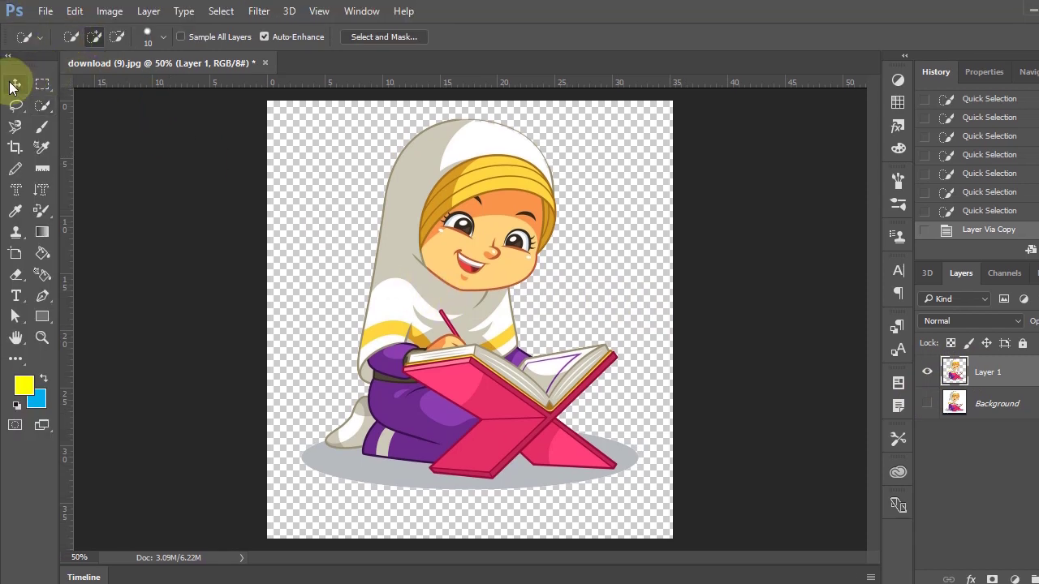
# Step: Reposition the cut-out figure on the canvas with the Move tool, toggling the Background layer's visibility to compare it with the original
pyautogui.click(14, 84)
pyautogui.moveTo(412, 203)
pyautogui.mouseDown()
pyautogui.moveTo(421, 217)
pyautogui.moveTo(403, 233)
pyautogui.moveTo(447, 231)
pyautogui.moveTo(425, 210)
pyautogui.mouseUp()
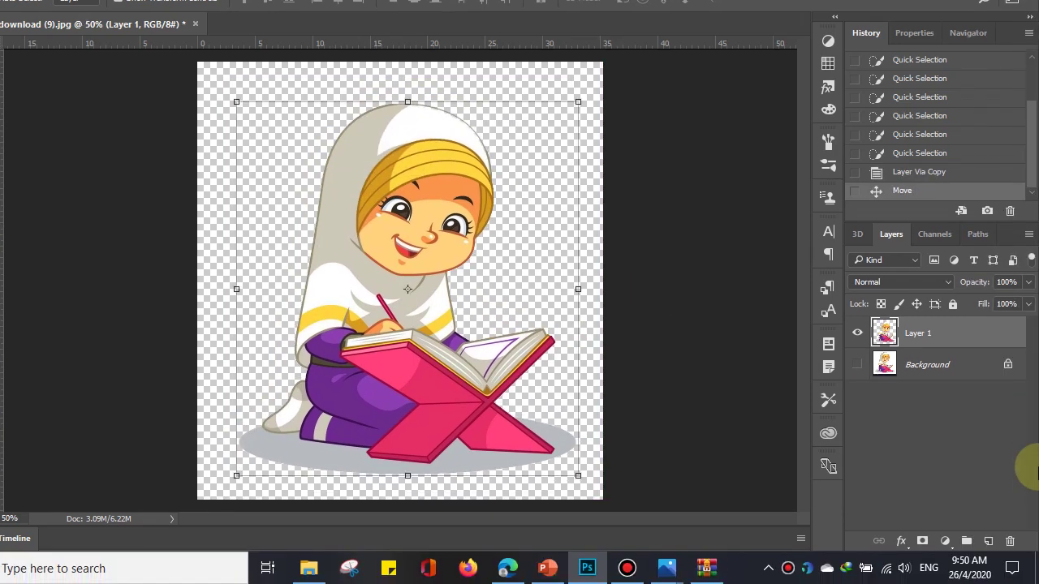
pyautogui.click(859, 366)
pyautogui.click(856, 366)
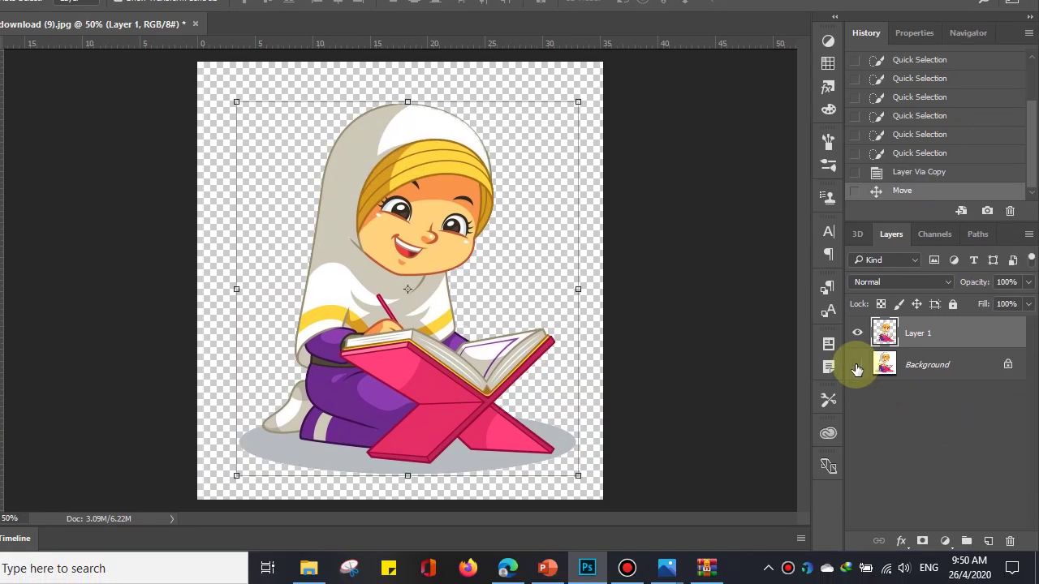
pyautogui.click(857, 366)
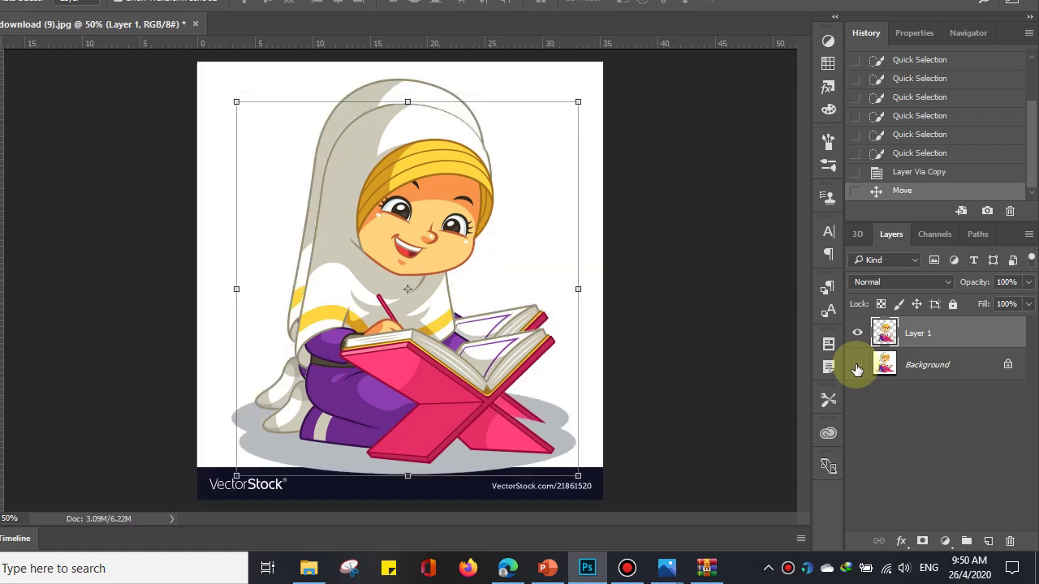
pyautogui.click(856, 367)
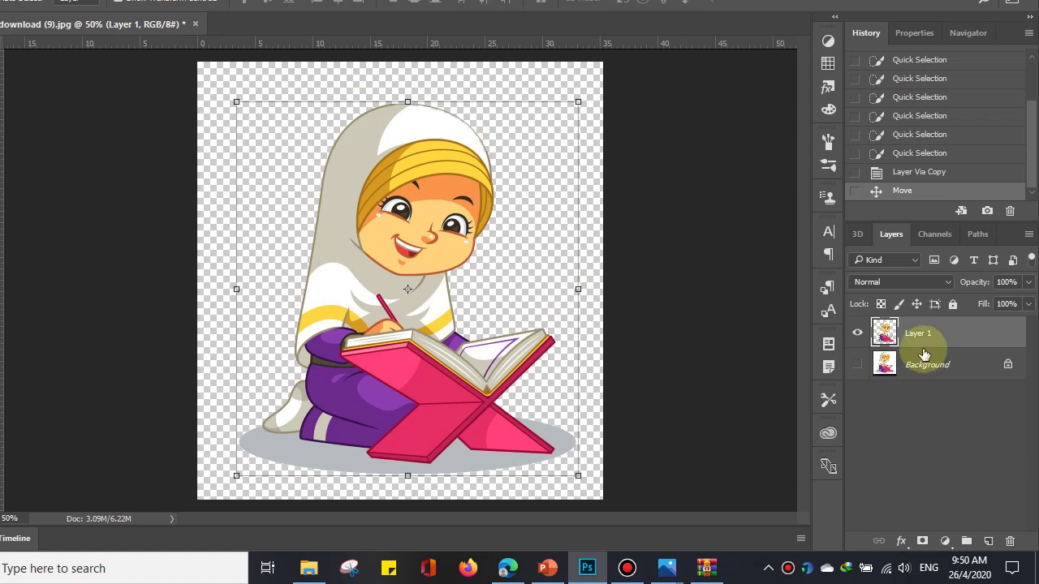
pyautogui.moveTo(465, 310); pyautogui.dragTo(444, 302)
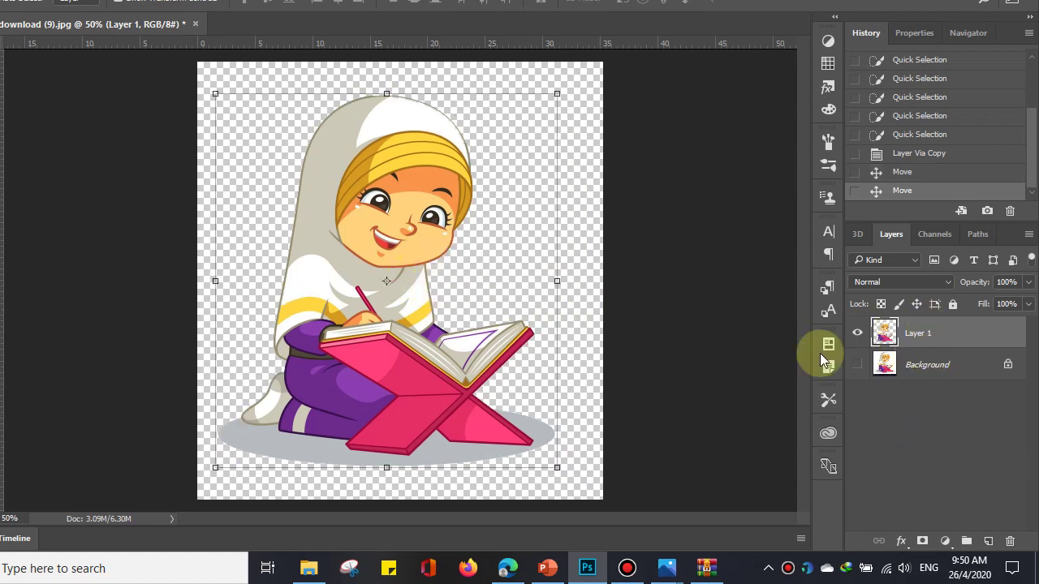
# Step: Go back to the opened picture in the history and step through the Quick Selection states to the last move
pyautogui.scroll(5, 922, 112)
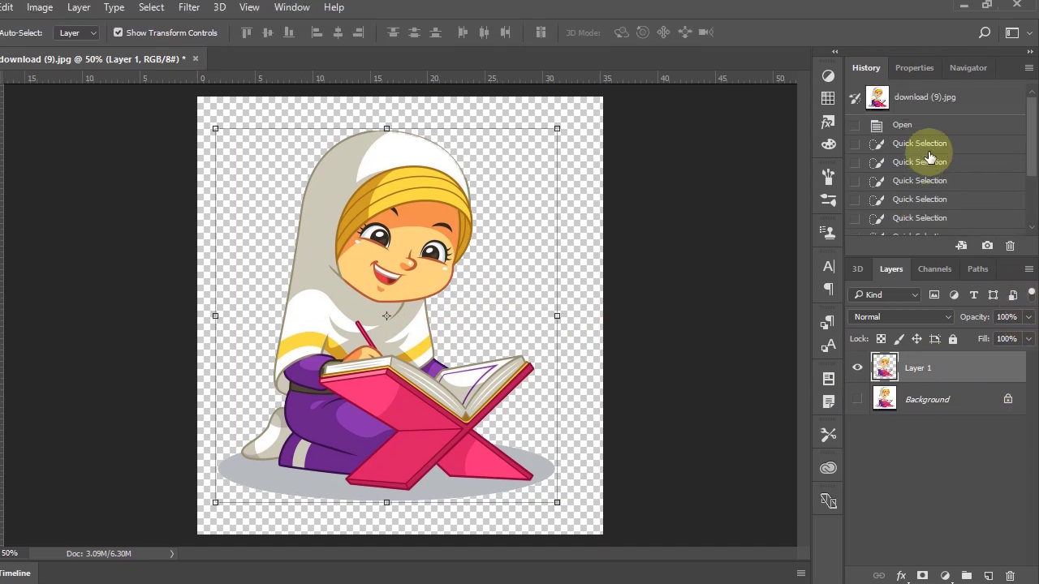
pyautogui.click(922, 128)
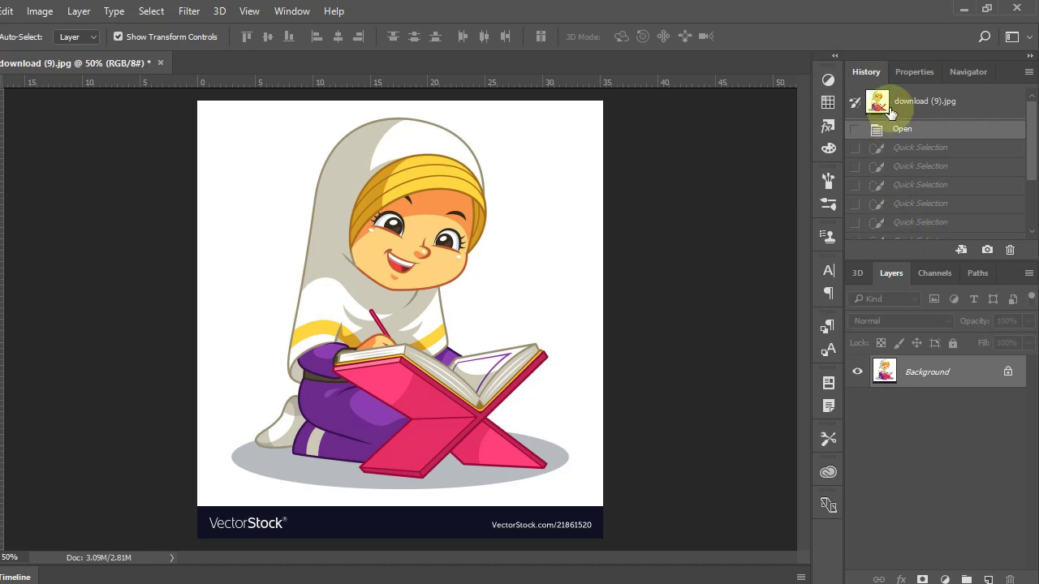
pyautogui.scroll(-3, 889, 150)
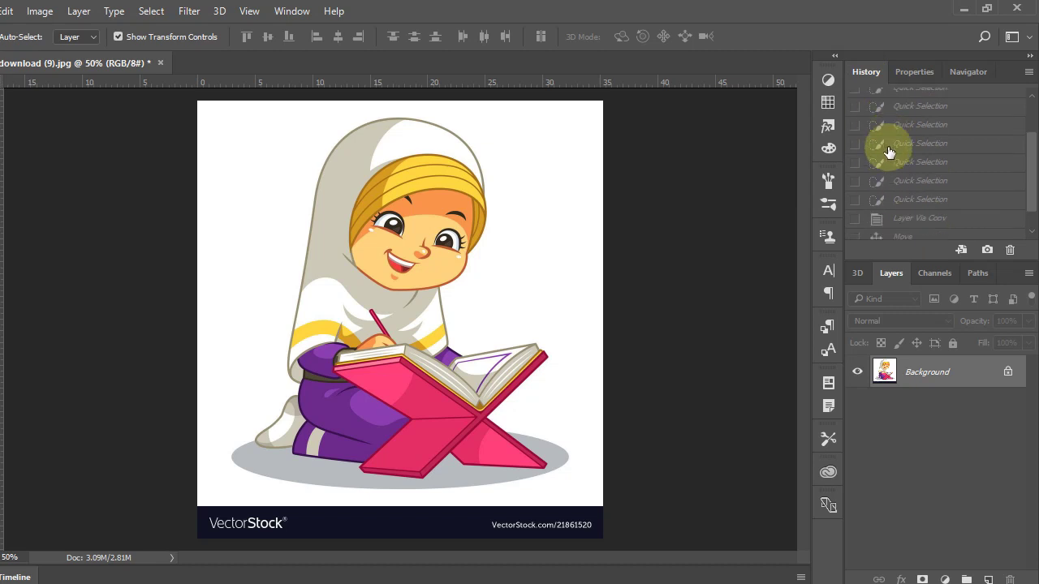
pyautogui.click(894, 166)
pyautogui.click(913, 180)
pyautogui.click(915, 124)
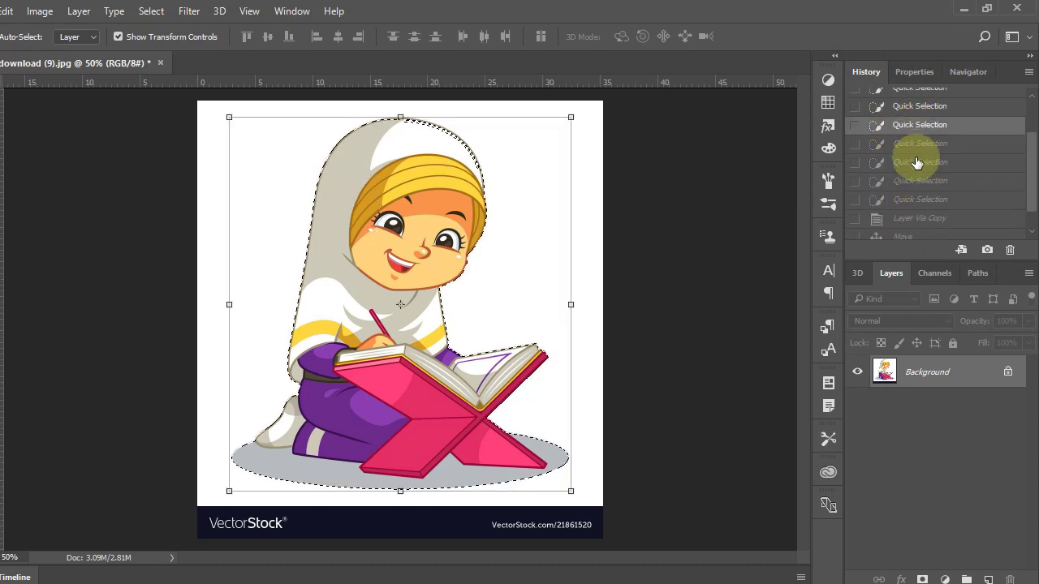
pyautogui.click(915, 163)
pyautogui.click(917, 199)
pyautogui.scroll(-1, 918, 199)
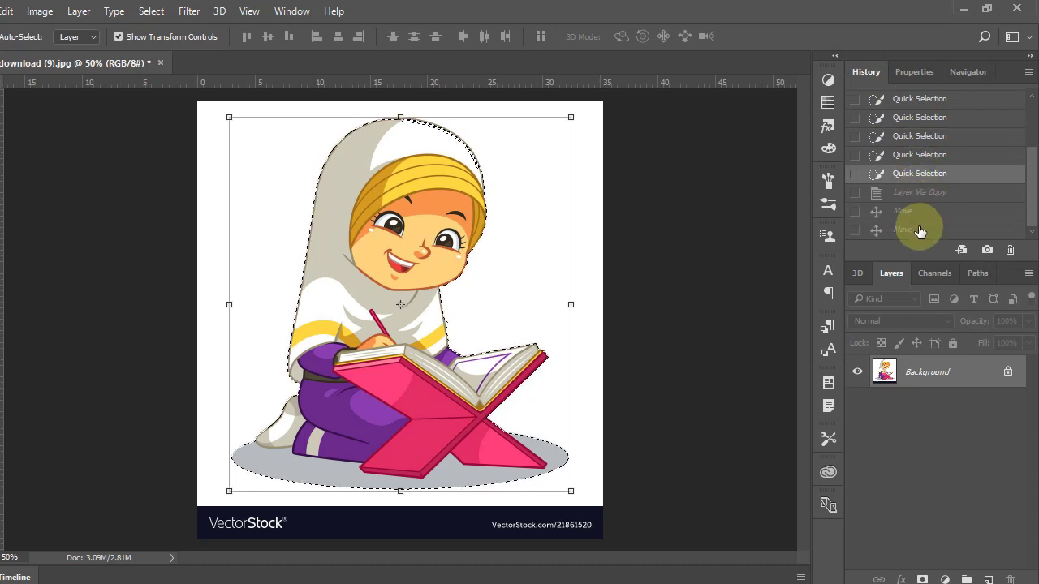
pyautogui.click(919, 230)
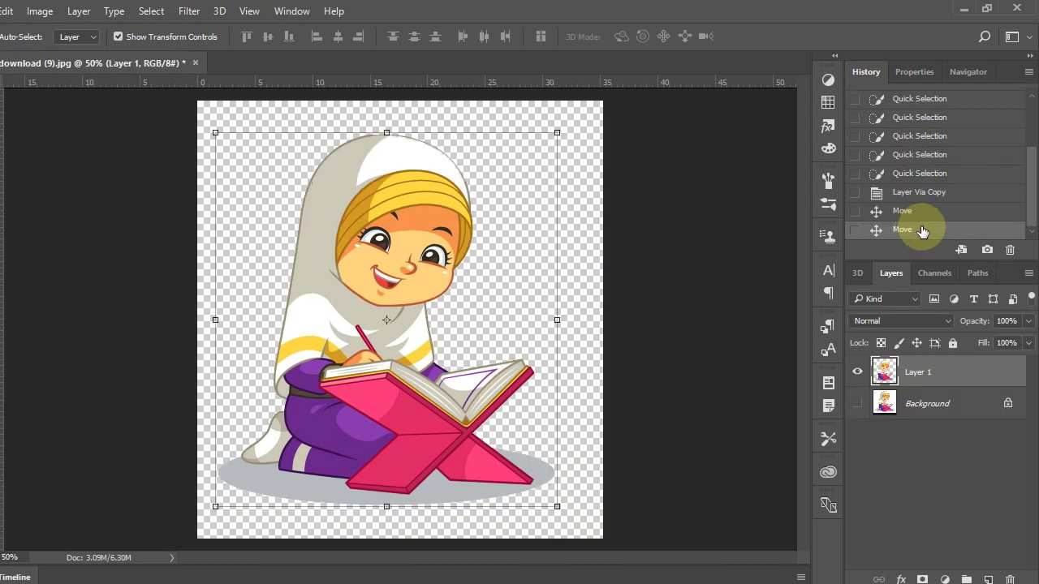
# Step: Review the history again from a middle Quick Selection state through Layer Via Copy to the final move
pyautogui.click(916, 119)
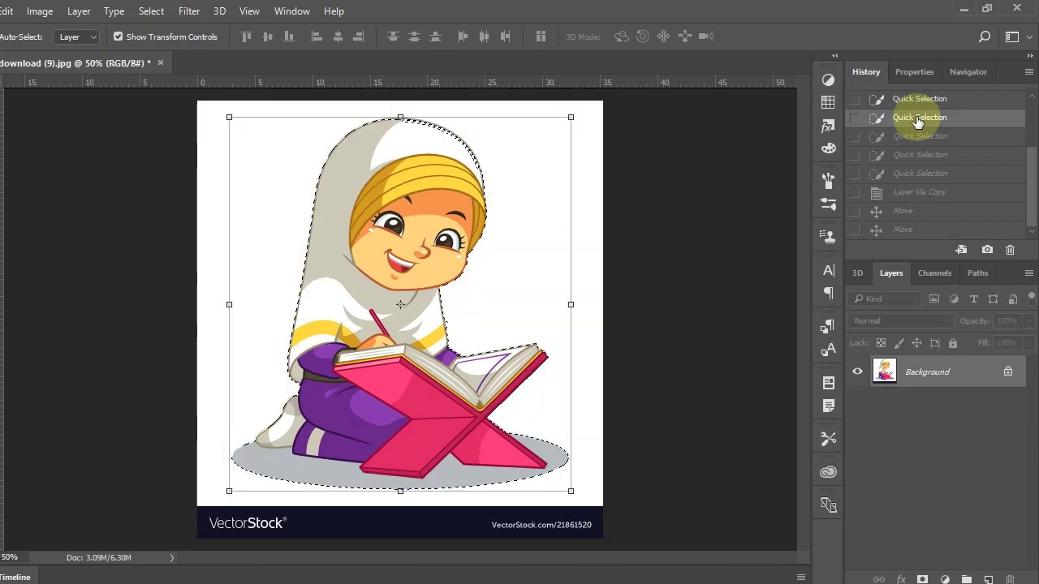
pyautogui.click(917, 155)
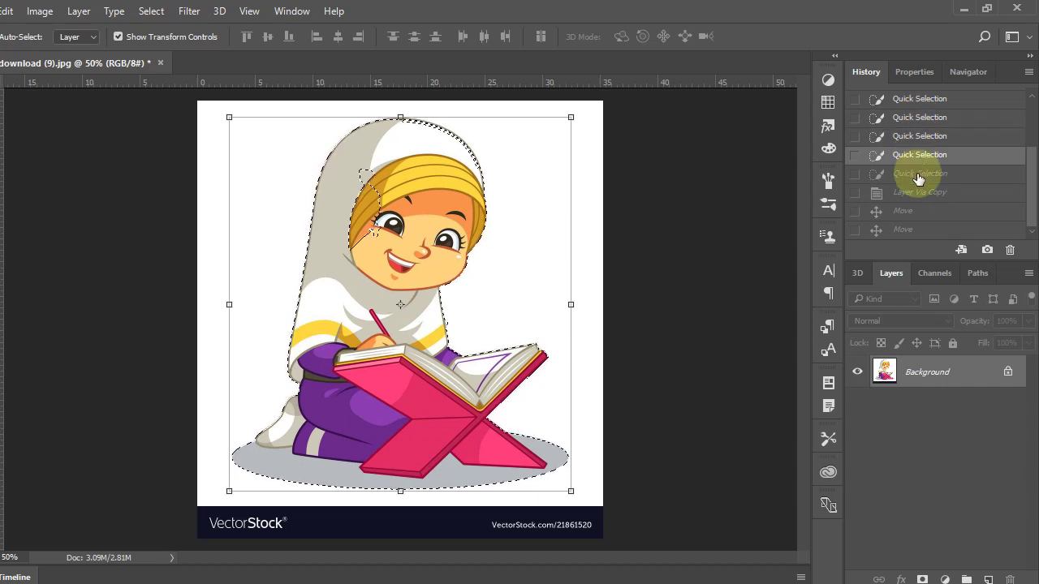
pyautogui.click(918, 175)
pyautogui.click(916, 198)
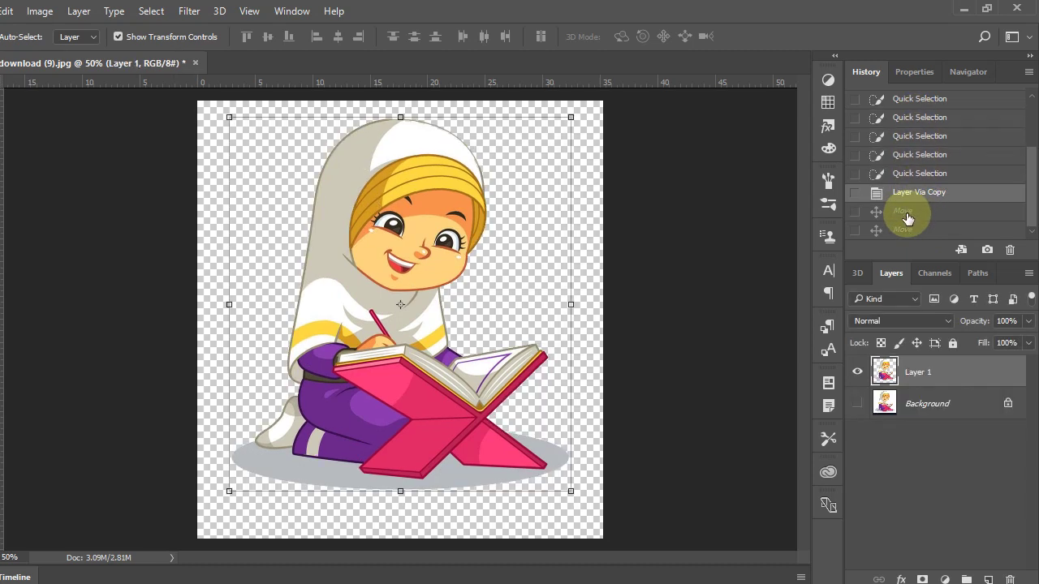
pyautogui.click(907, 211)
pyautogui.click(902, 231)
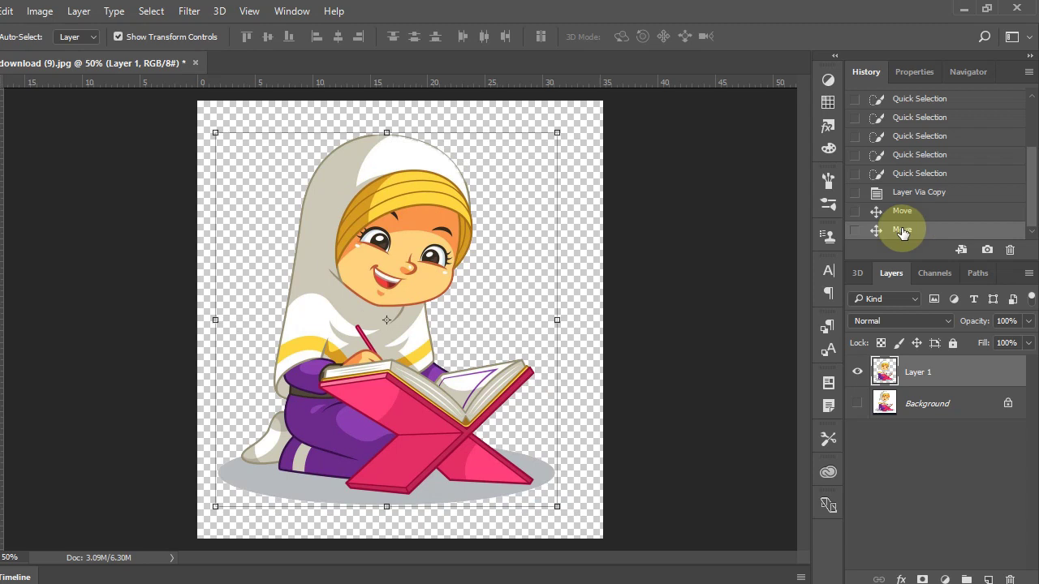
# Step: Replay the history from the opened picture to the latest state, and shift the cut-out figure slightly to the right
pyautogui.scroll(5, 897, 190)
pyautogui.click(899, 130)
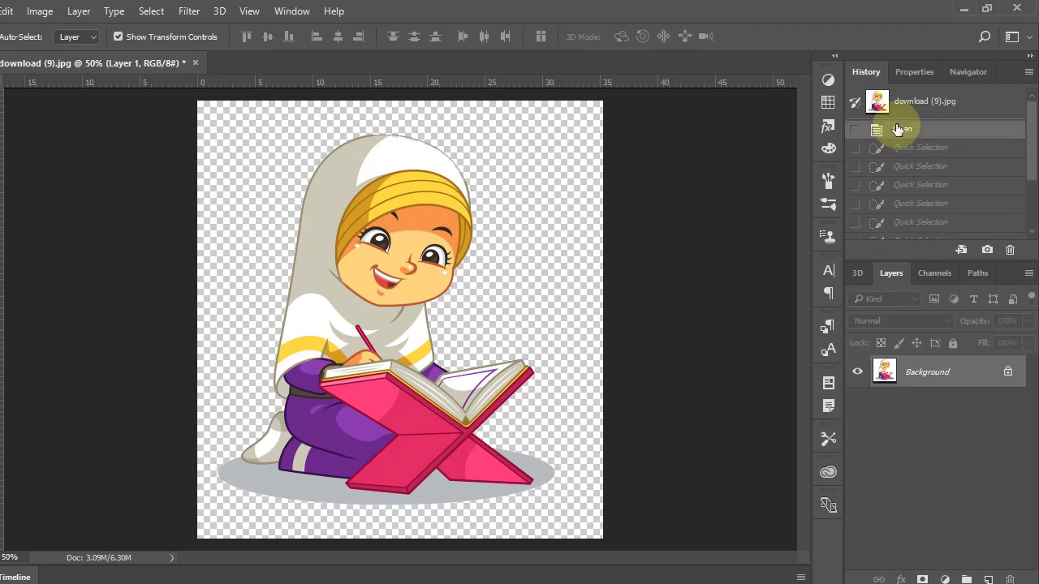
pyautogui.click(908, 149)
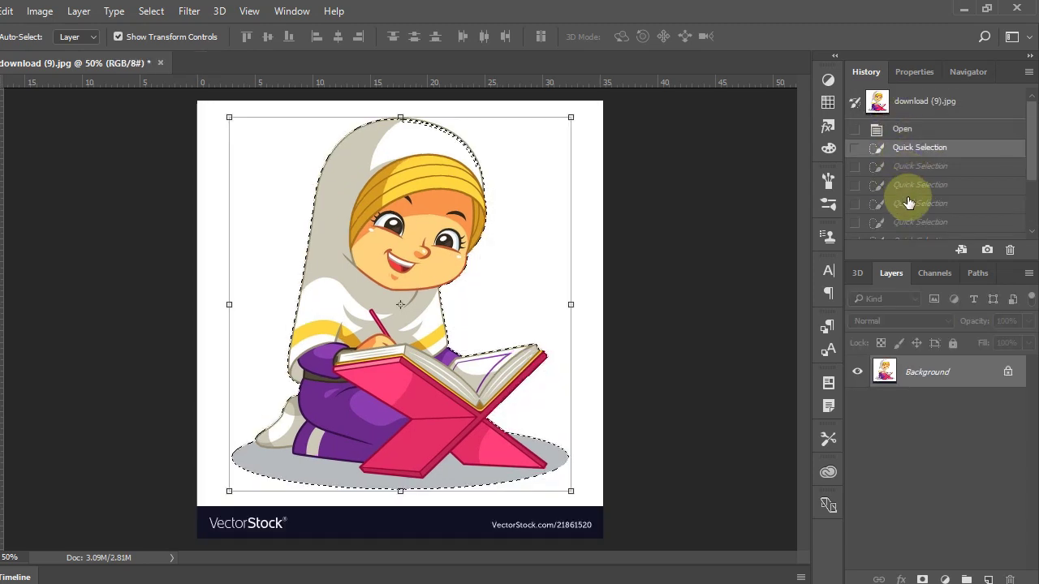
pyautogui.click(907, 203)
pyautogui.scroll(-3, 908, 195)
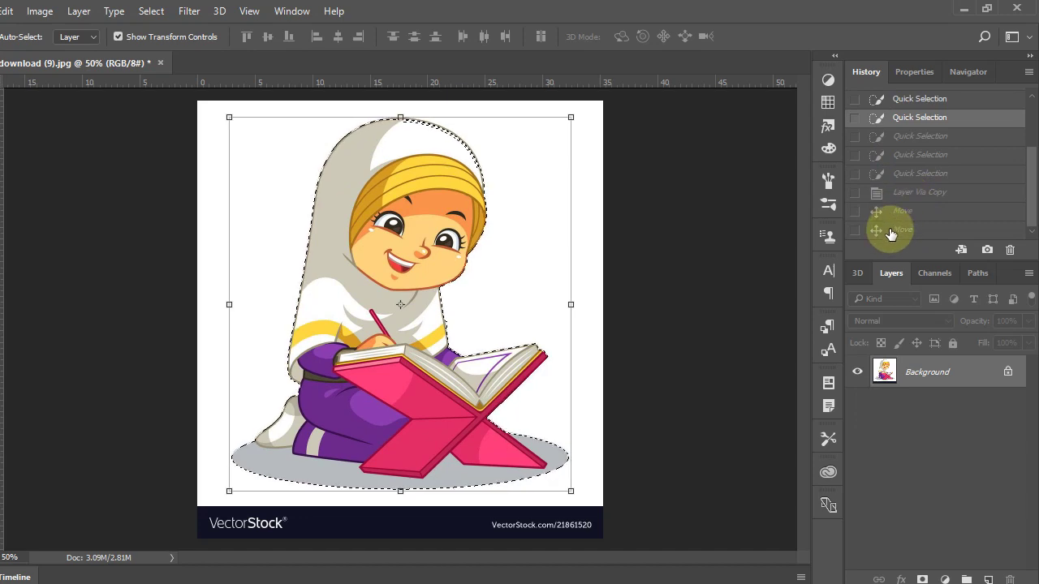
pyautogui.click(891, 230)
pyautogui.moveTo(390, 255); pyautogui.dragTo(406, 254)
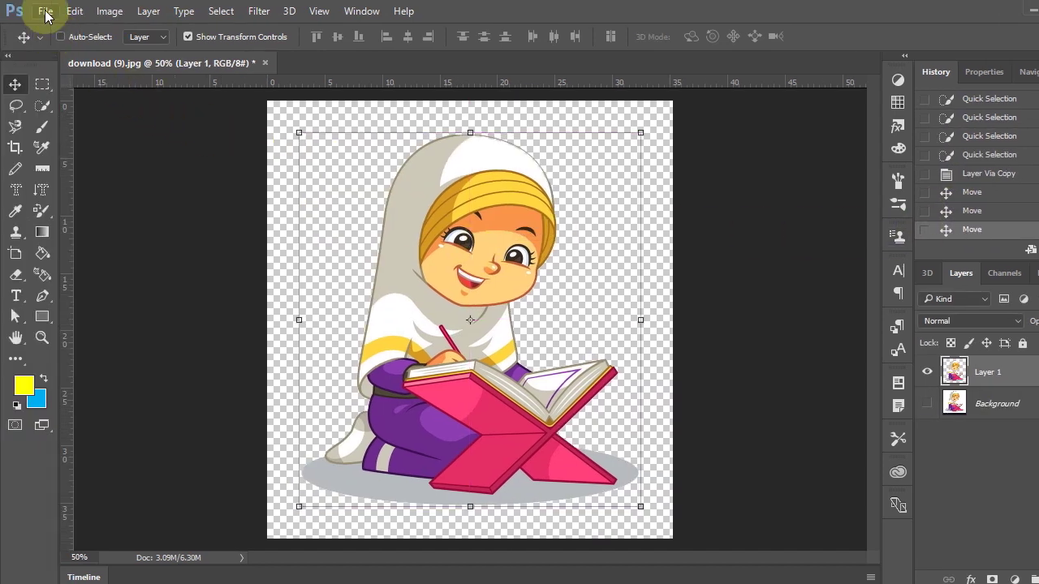
# Step: Try exporting the cut-out as a PNG with transparency, cancelling both the save and the export without writing a file
pyautogui.click(45, 11)
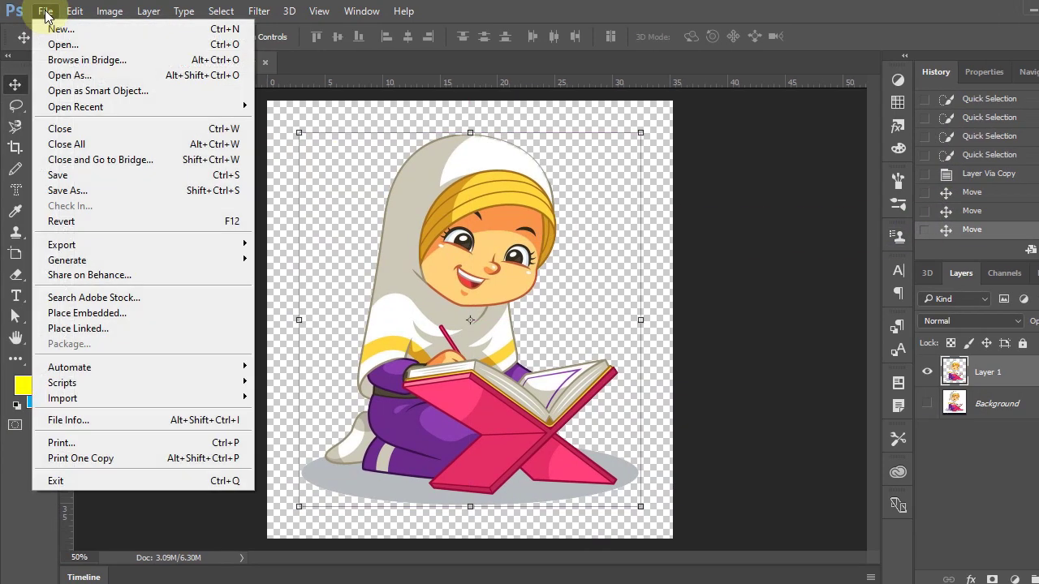
pyautogui.moveTo(54, 249)
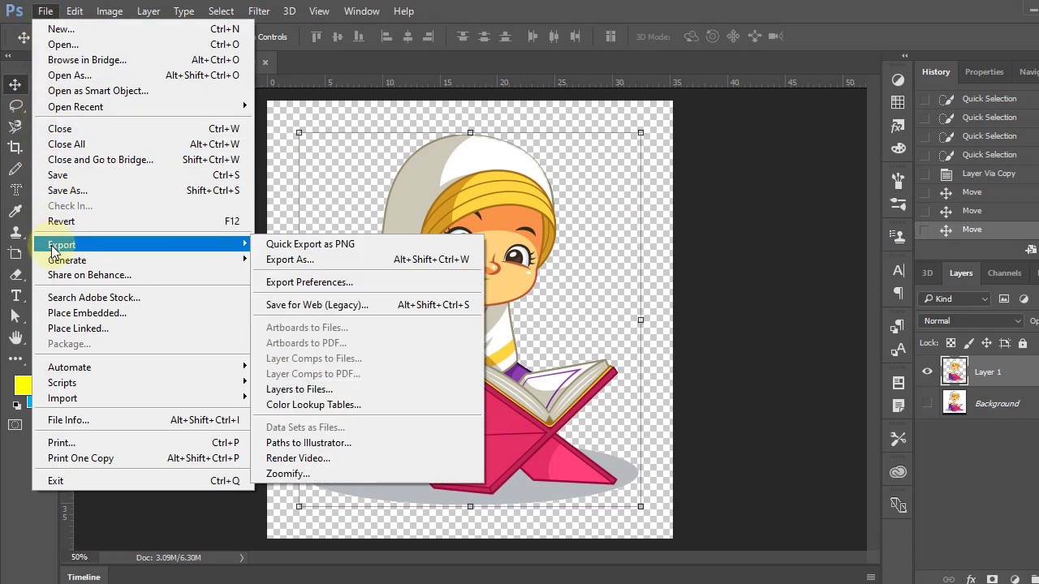
pyautogui.click(305, 260)
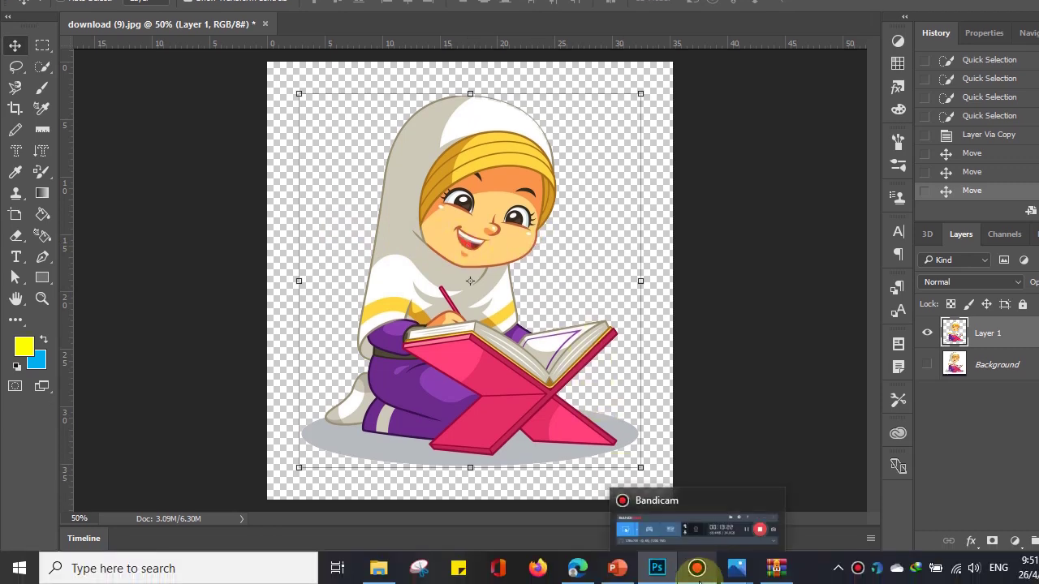
pyautogui.click(696, 567)
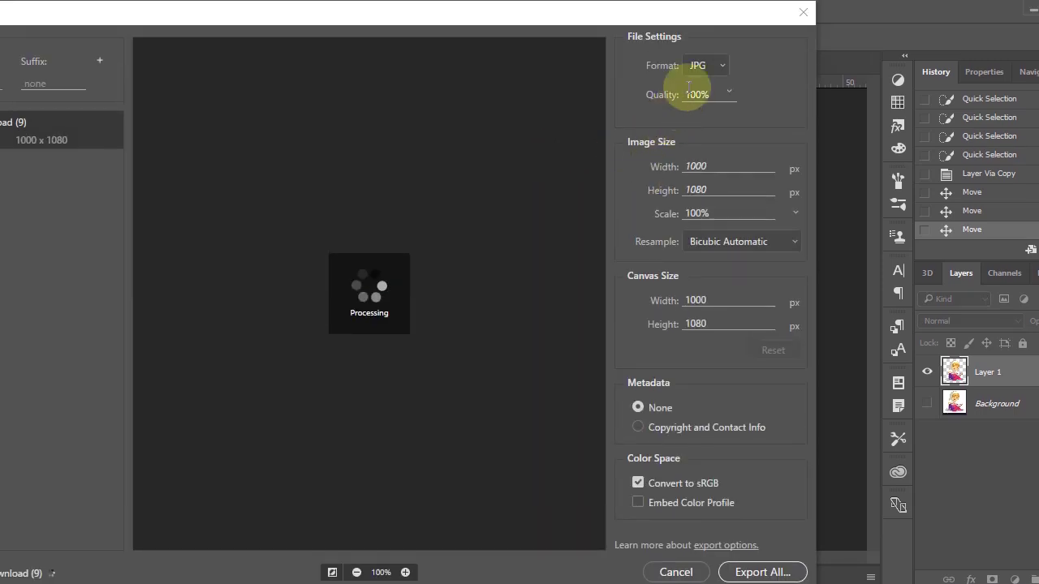
pyautogui.click(703, 64)
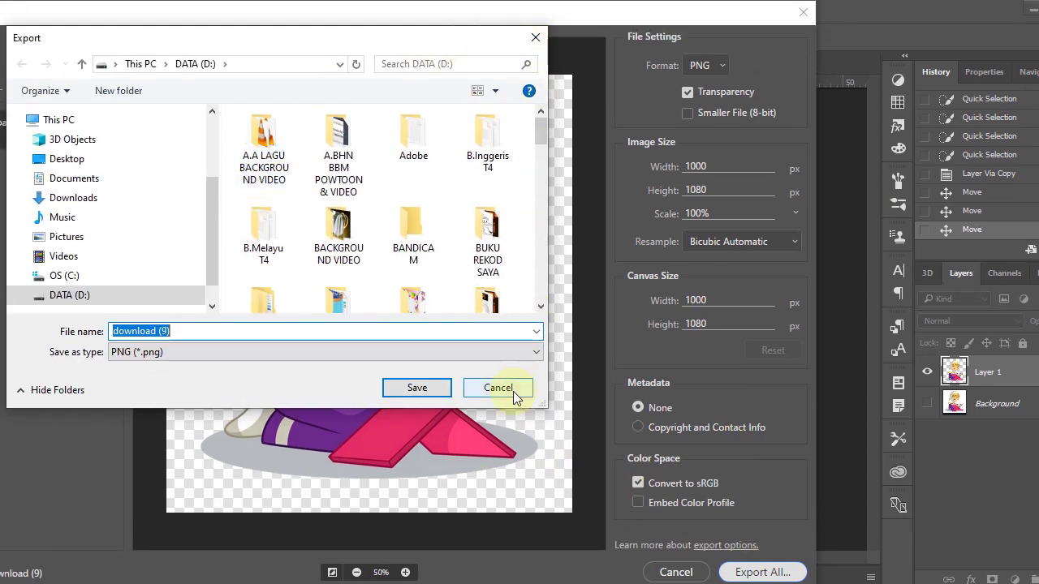
pyautogui.click(498, 388)
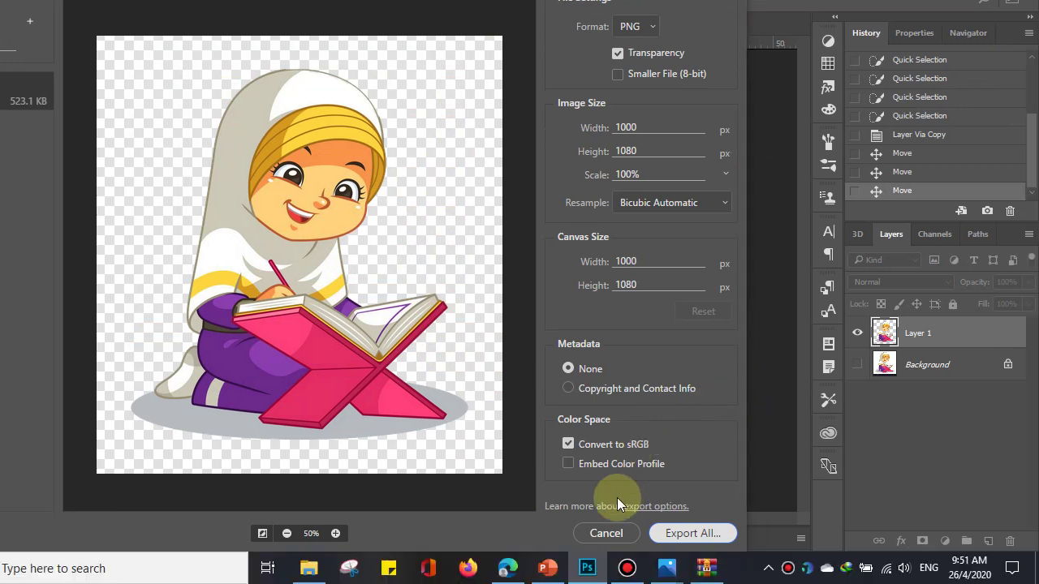
pyautogui.click(624, 572)
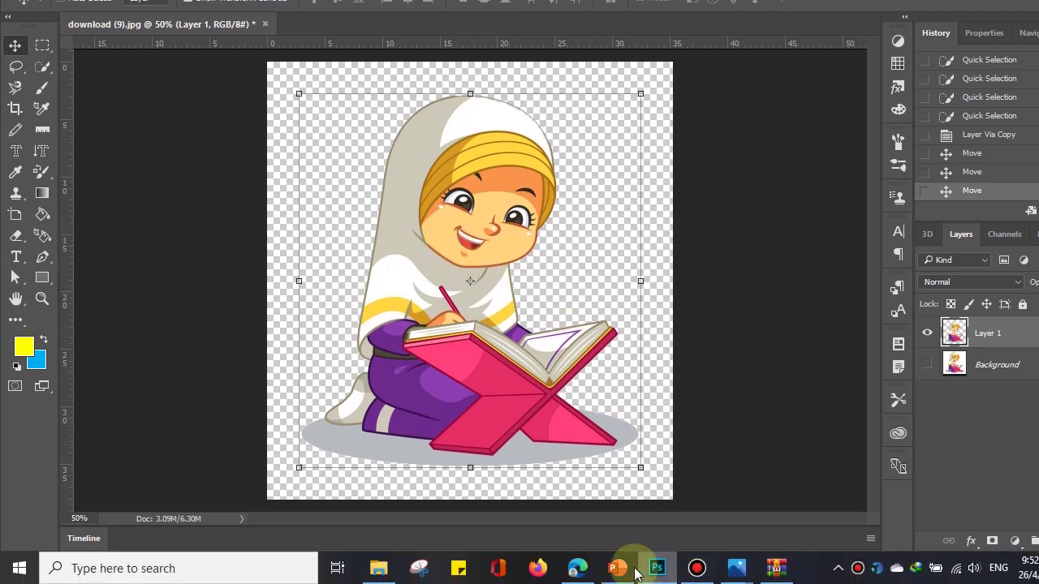
# Step: Switch to PowerPoint and reposition the two cut-out girls inside the red rectangle on slide 4
pyautogui.click(614, 573)
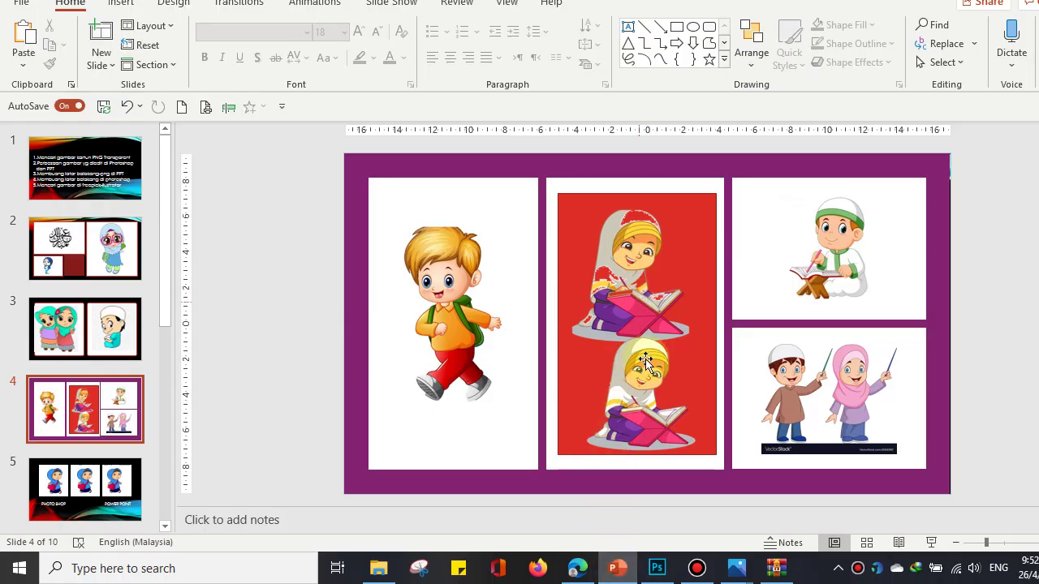
pyautogui.click(646, 402)
pyautogui.moveTo(646, 401); pyautogui.dragTo(638, 405)
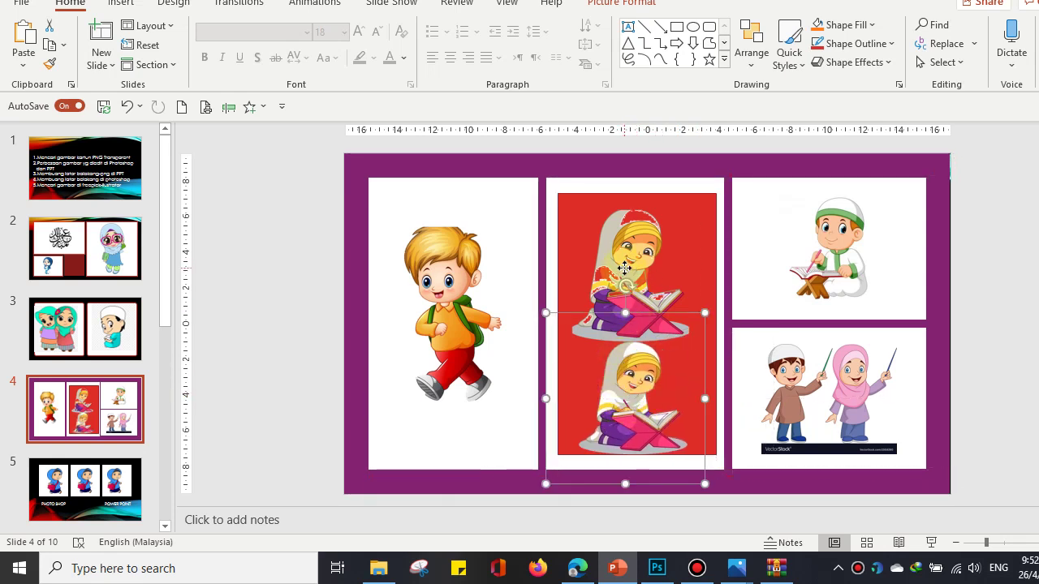
pyautogui.moveTo(624, 267); pyautogui.dragTo(648, 232)
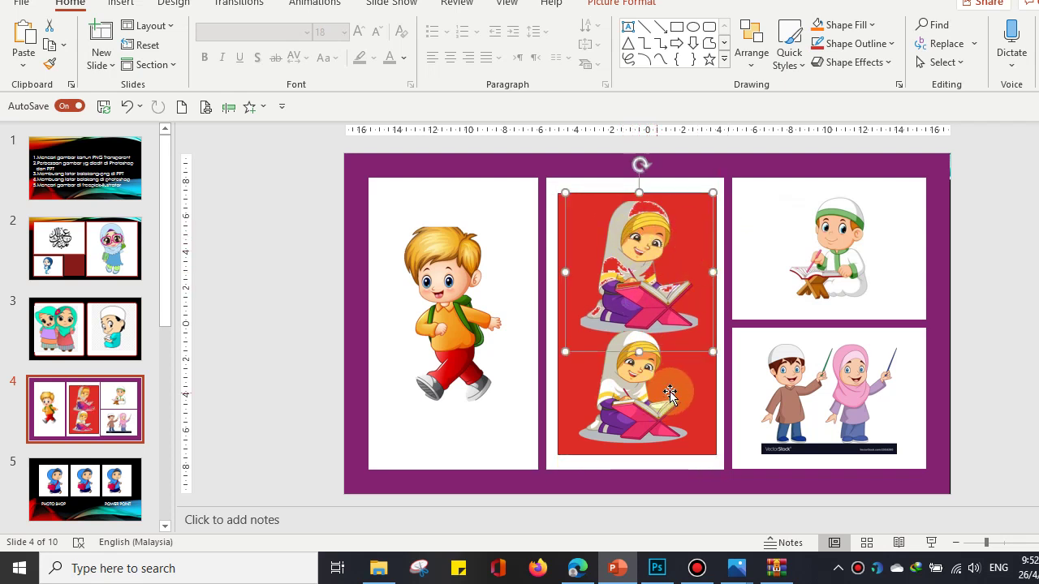
# Step: Open slide 5 and move the girl above the POWER POINT label down out of her white frame and back into it
pyautogui.click(601, 349)
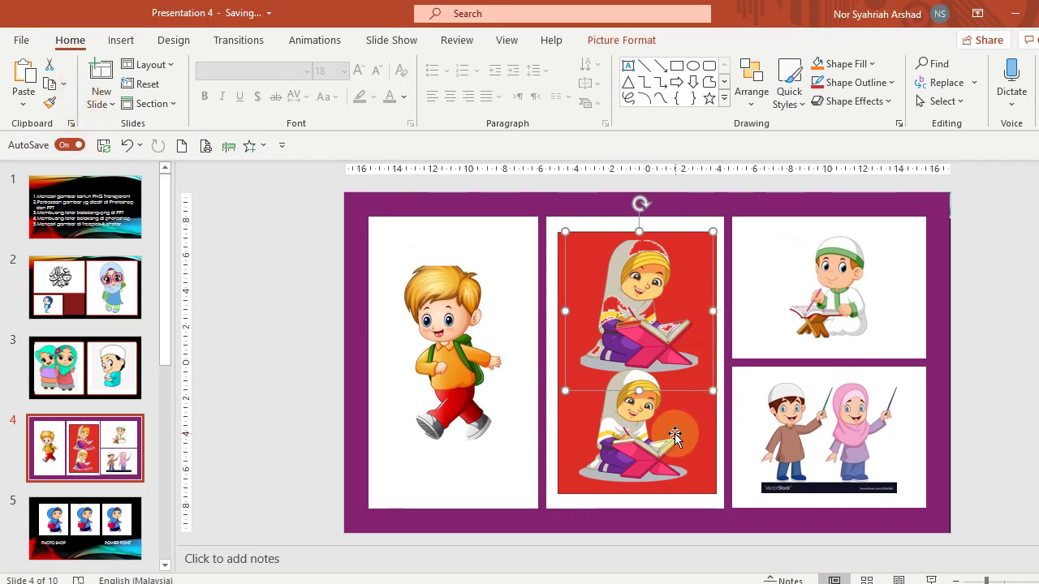
pyautogui.click(661, 325)
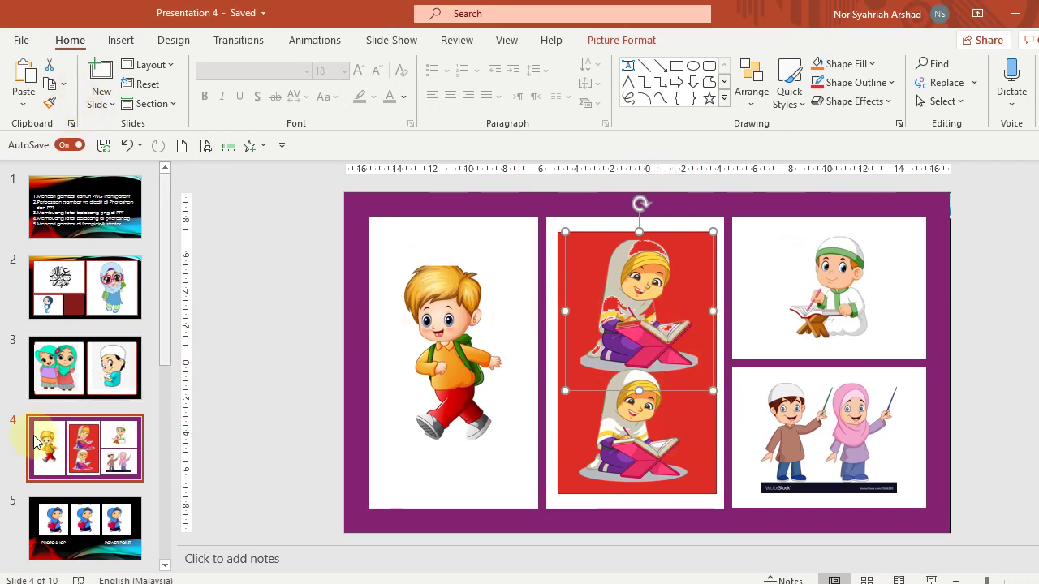
pyautogui.scroll(-2, 51, 394)
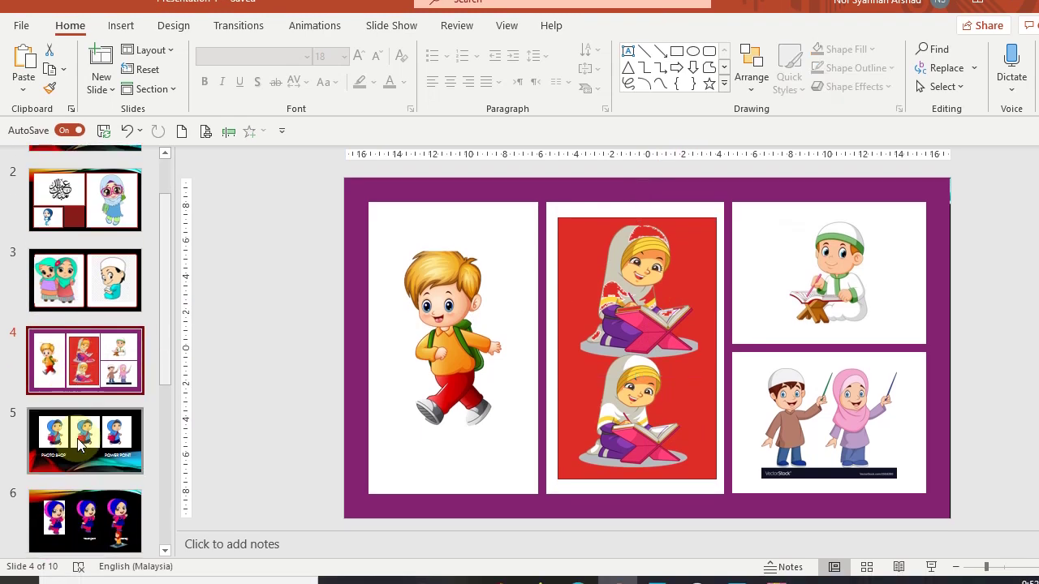
pyautogui.click(86, 447)
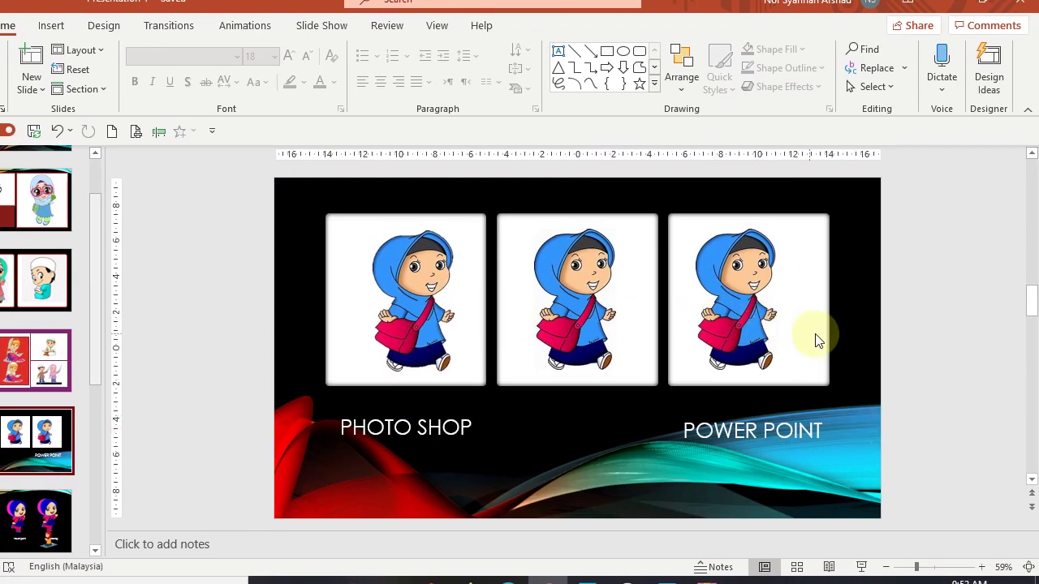
pyautogui.moveTo(759, 292); pyautogui.dragTo(756, 446)
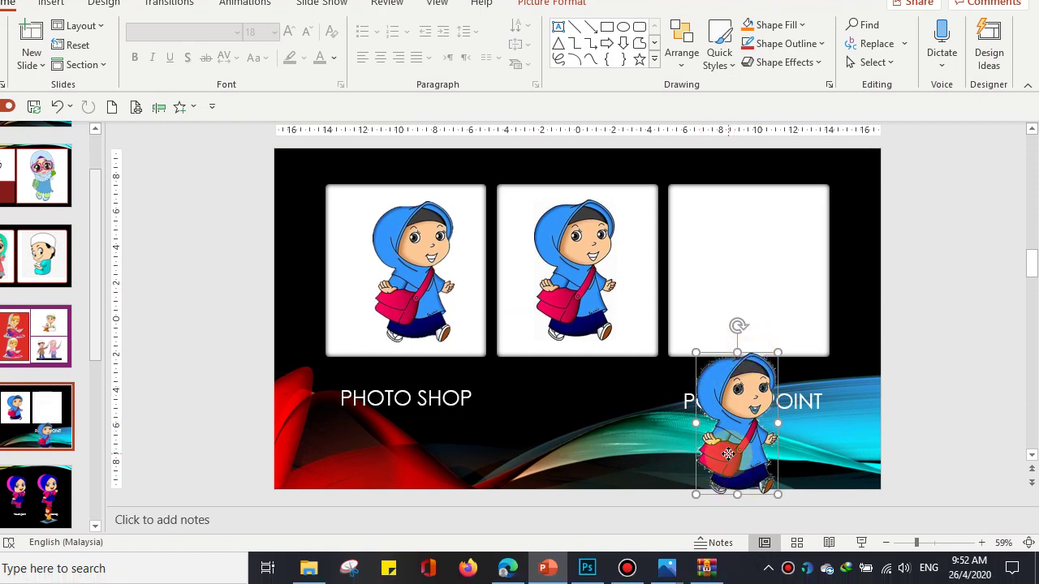
pyautogui.hotkey('ctrl', 'z')
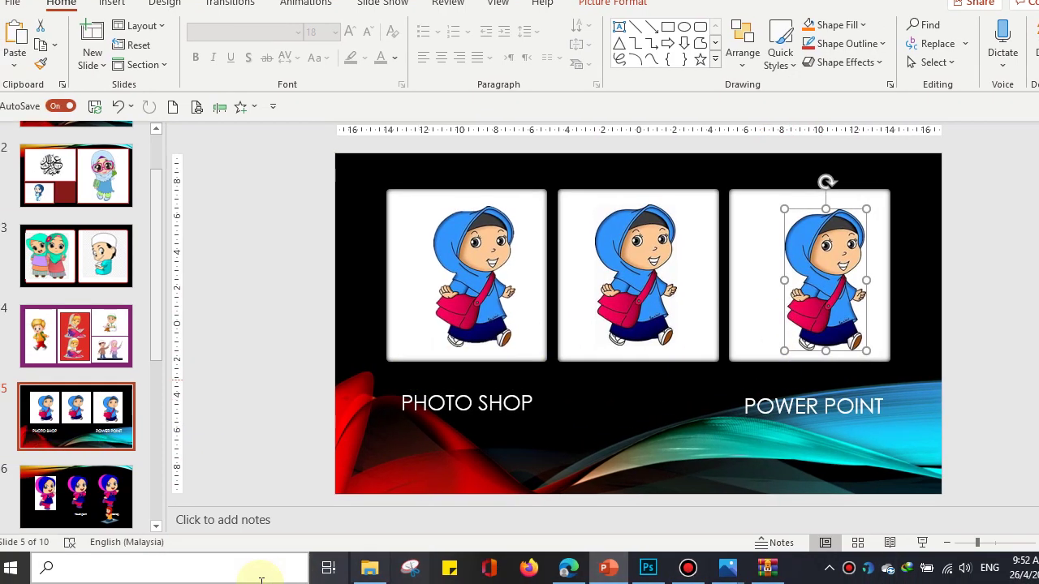
# Step: Switch to the browser and show the image download option for the Muslim girl holding a ketupat on Pinterest
pyautogui.click(520, 573)
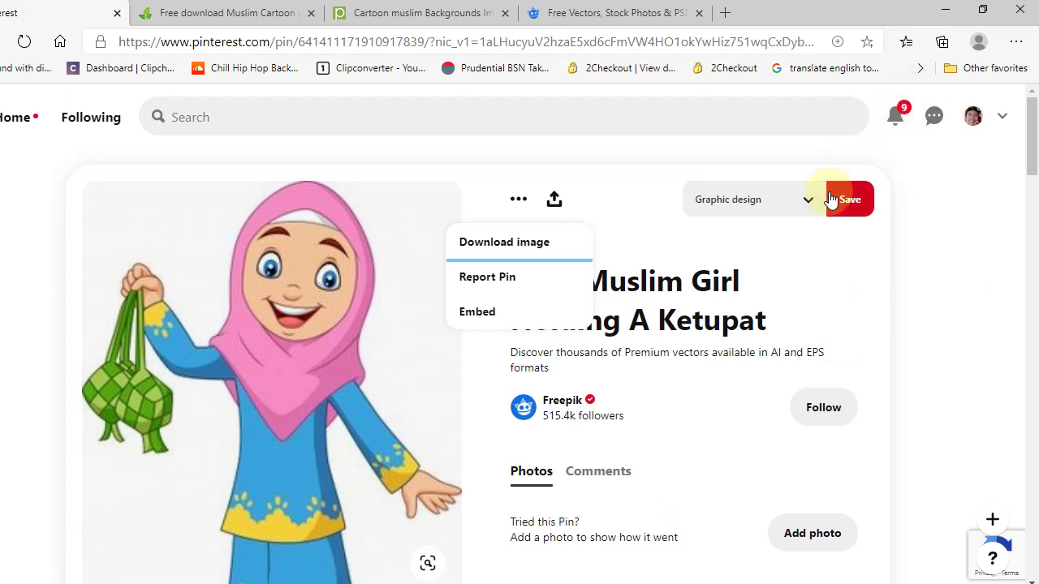
pyautogui.click(516, 203)
pyautogui.click(516, 202)
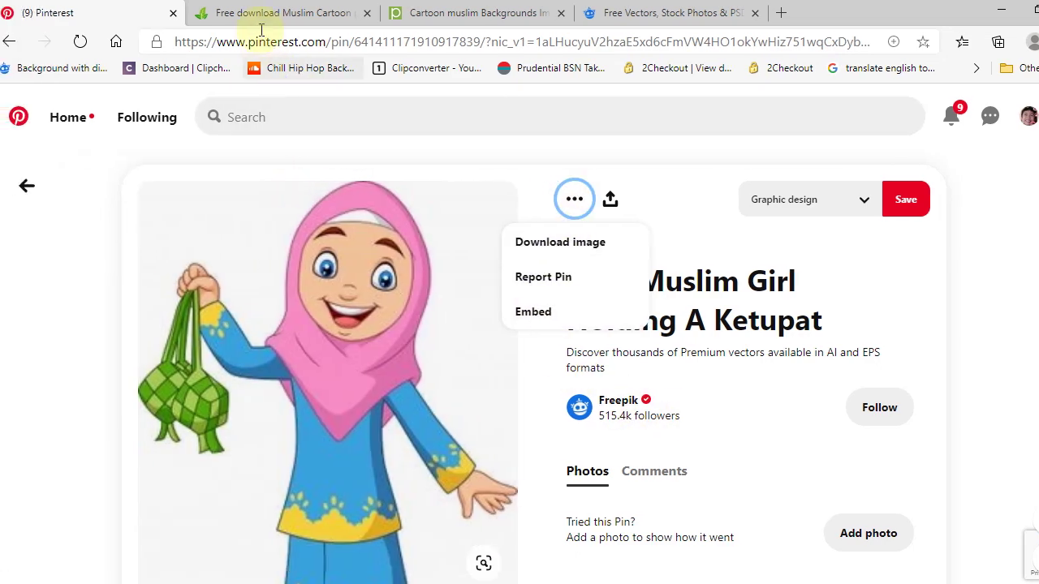
# Step: Look through CleanPNG's download page for the Muslim Cartoon PNG and the other image categories it offers
pyautogui.click(203, 21)
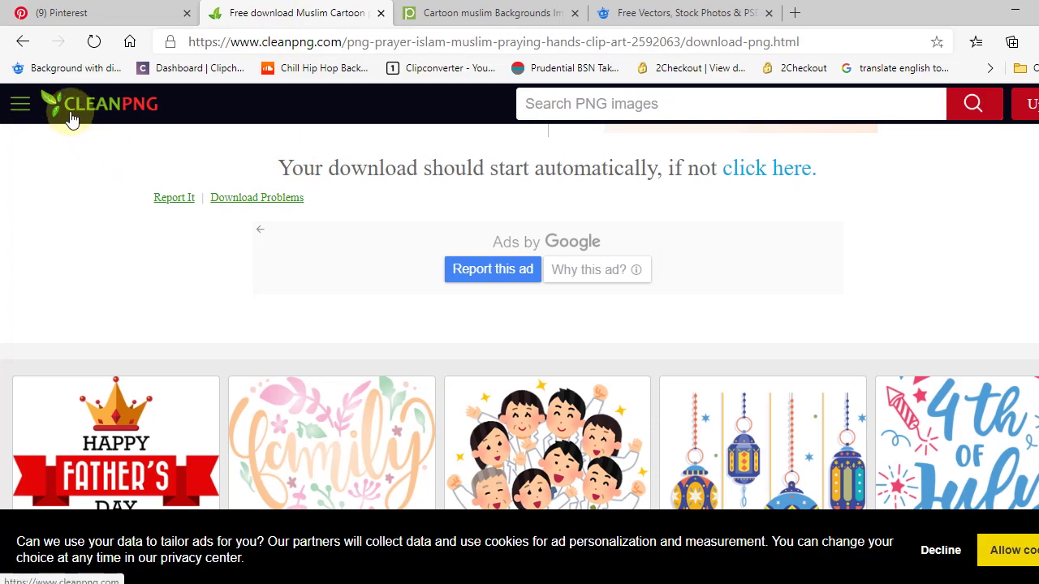
pyautogui.scroll(-3, 633, 375)
pyautogui.scroll(-4, 646, 370)
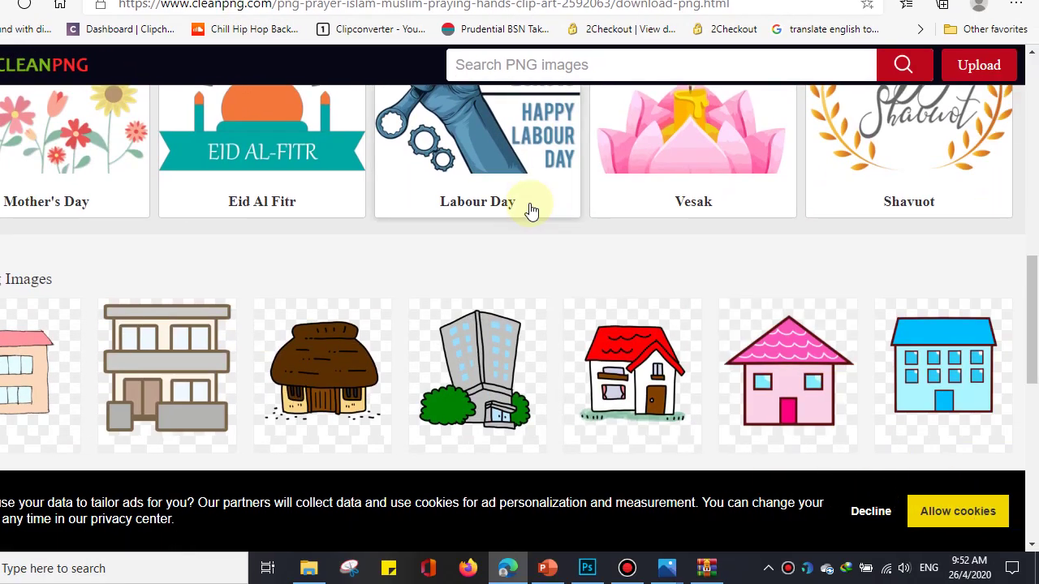
pyautogui.scroll(-4, 528, 204)
pyautogui.scroll(7, 505, 213)
pyautogui.scroll(3, 505, 214)
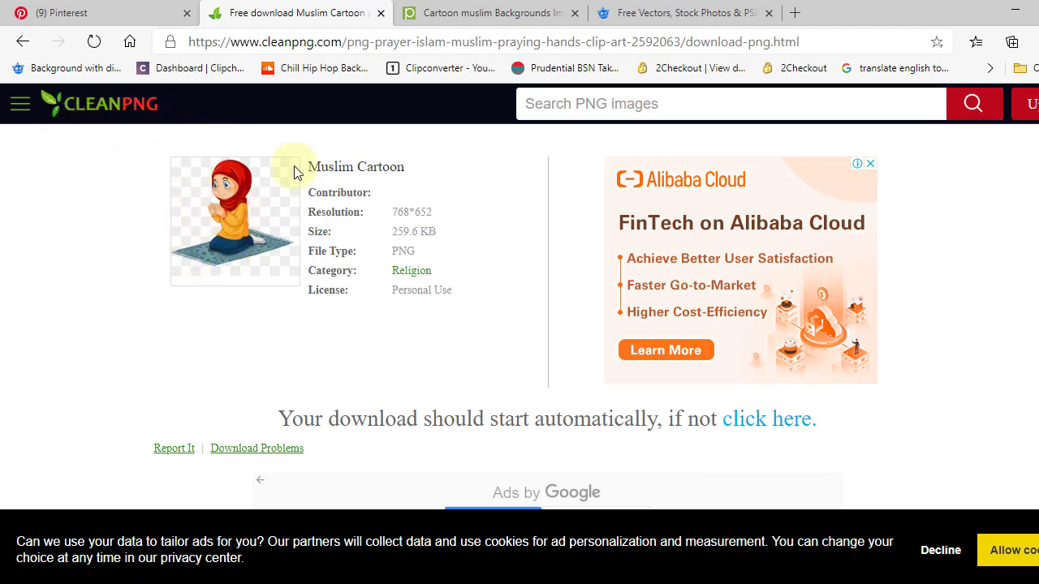
# Step: Return to the Pinterest pin and browse the related Muslim cartoon pins beneath it
pyautogui.click(135, 20)
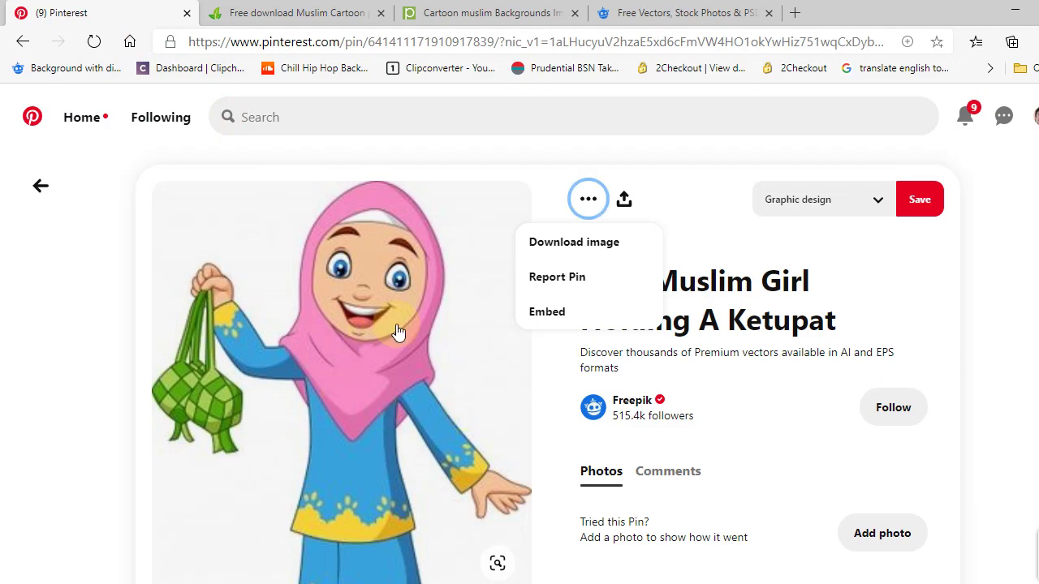
pyautogui.scroll(-5, 398, 331)
pyautogui.scroll(-6, 408, 331)
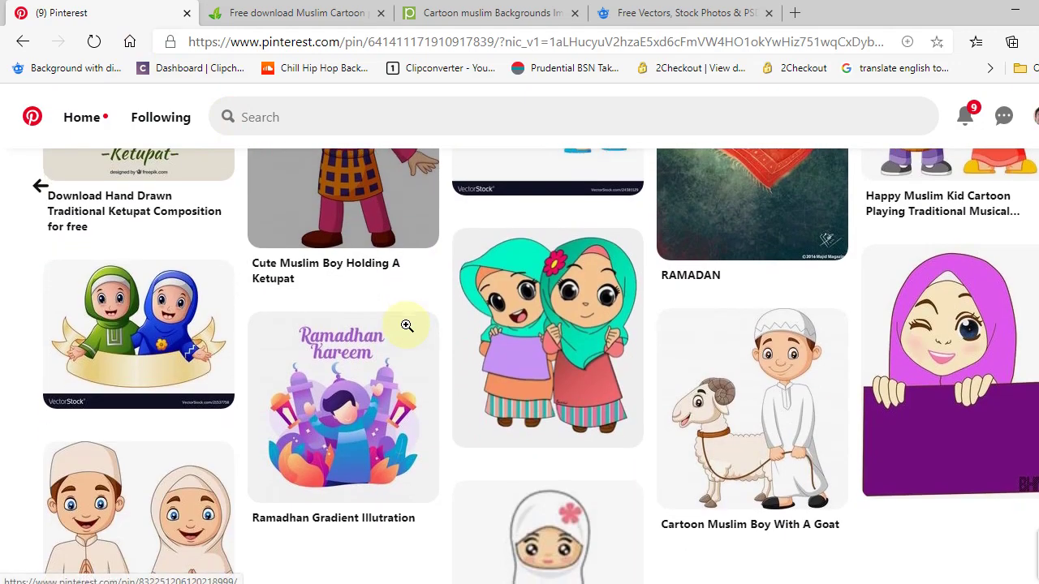
pyautogui.scroll(-2, 406, 328)
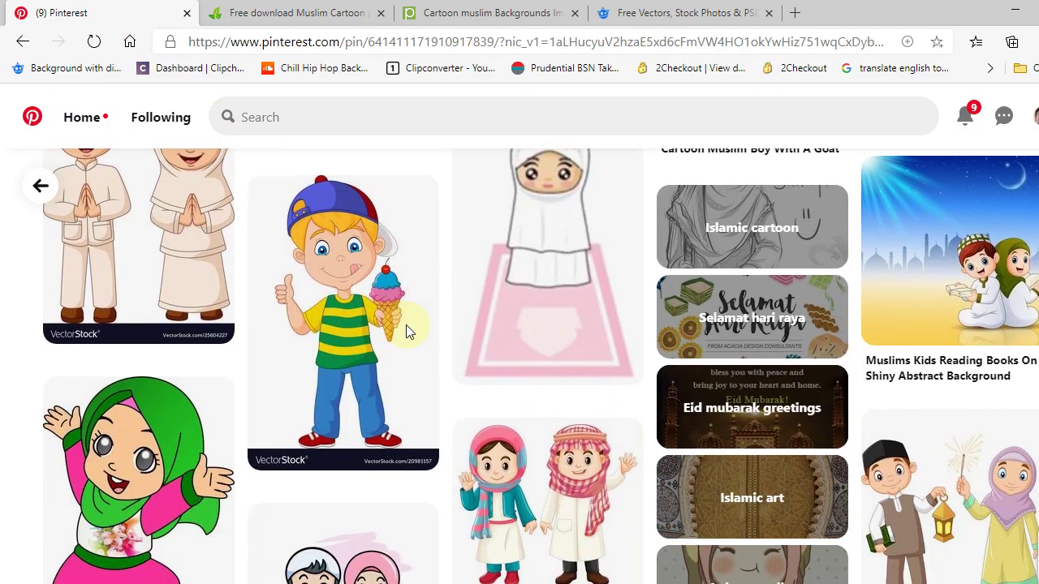
pyautogui.scroll(-3, 371, 385)
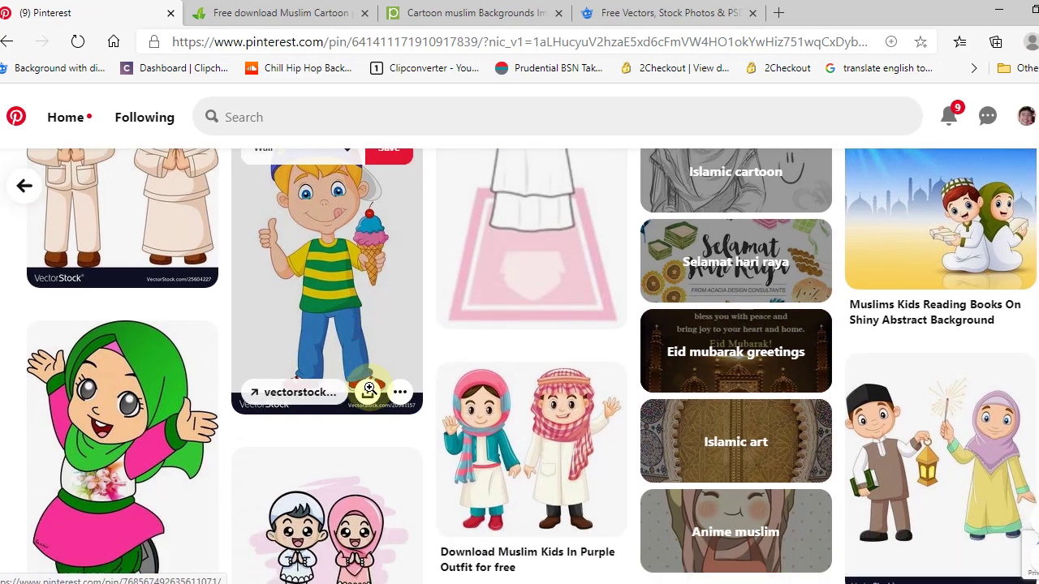
pyautogui.scroll(-8, 511, 439)
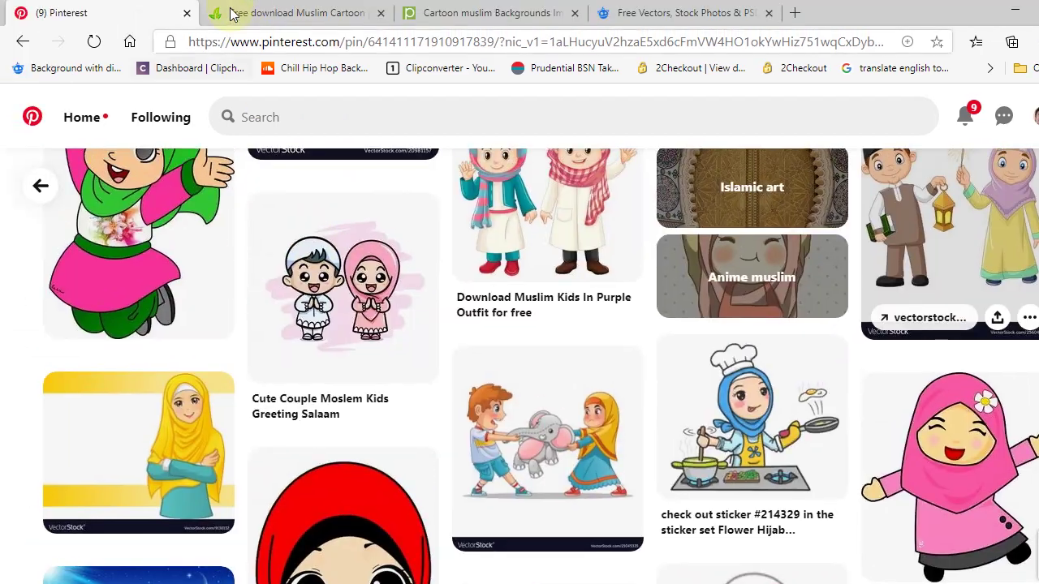
# Step: Revisit the CleanPNG page and examine the cartoon muslim background results on Pngtree
pyautogui.click(232, 13)
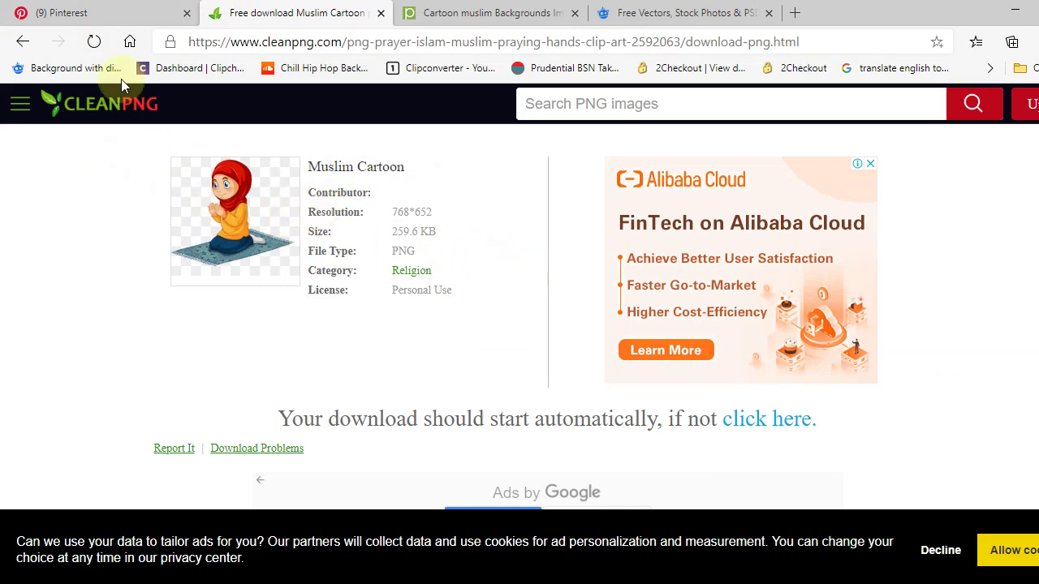
pyautogui.click(483, 18)
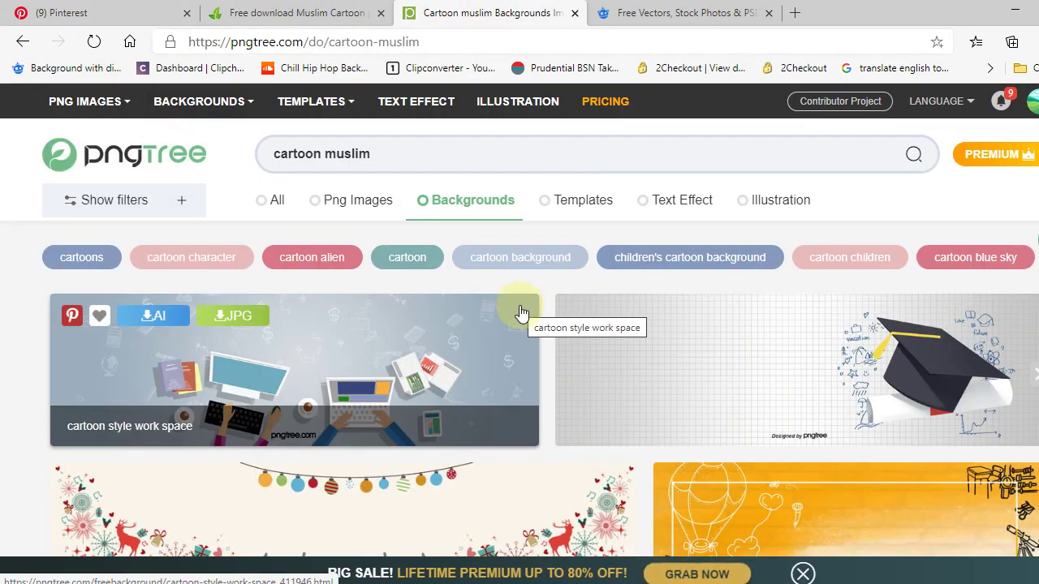
pyautogui.scroll(-4, 521, 314)
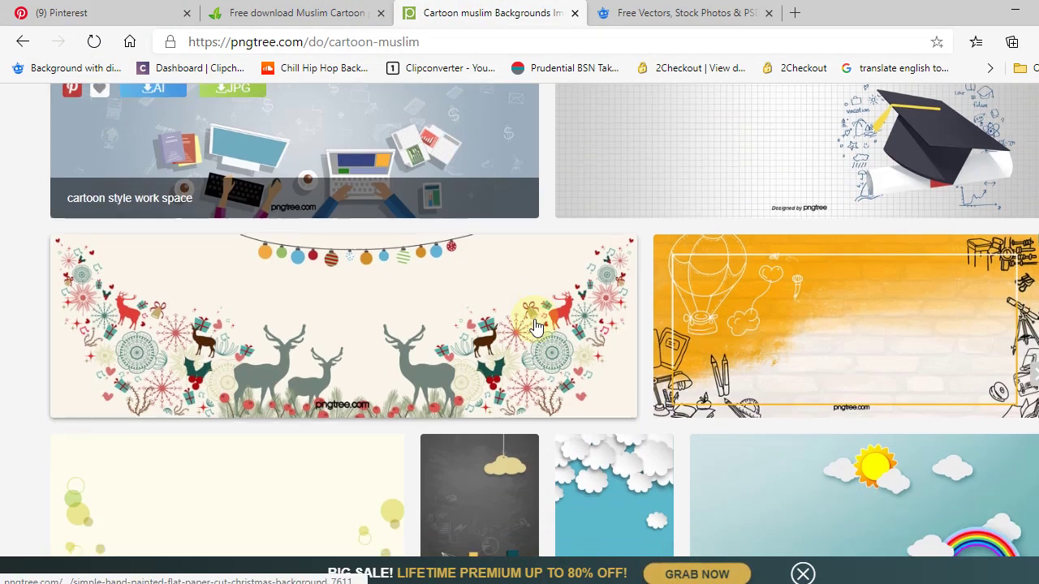
pyautogui.scroll(3, 535, 326)
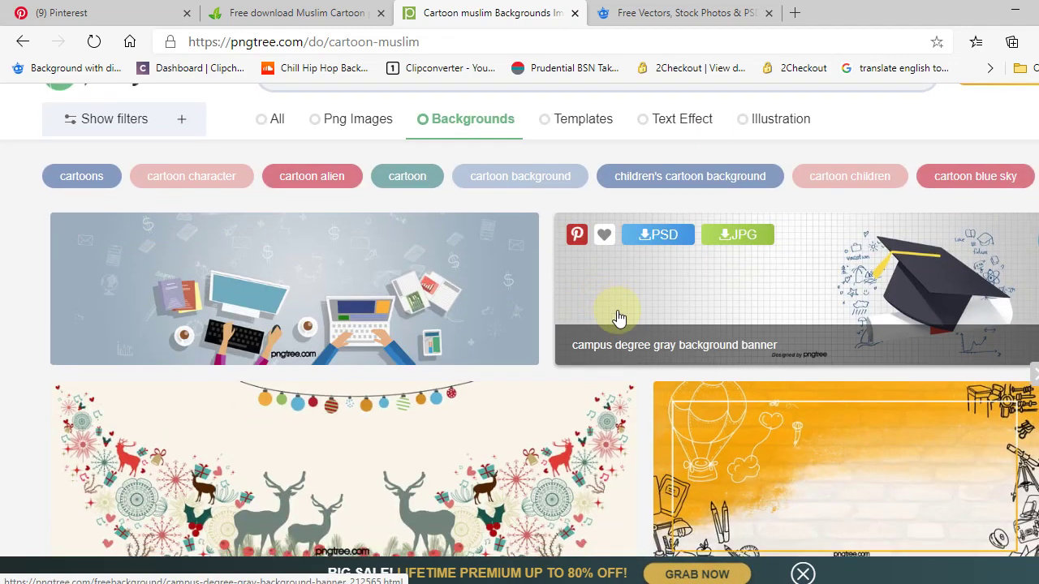
pyautogui.scroll(-2, 614, 317)
pyautogui.scroll(3, 619, 318)
pyautogui.moveTo(672, 347)
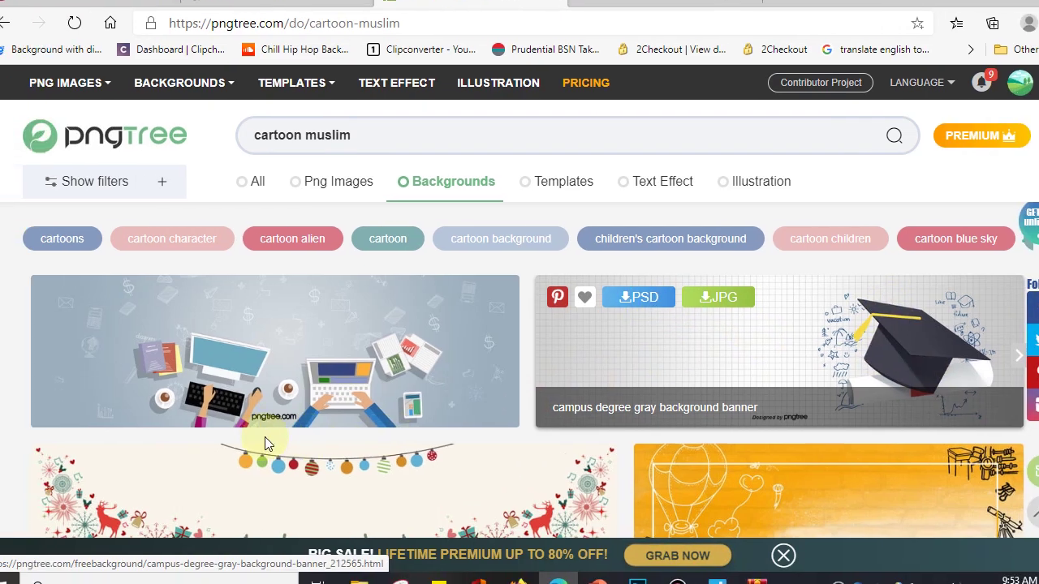
pyautogui.scroll(-10, 731, 386)
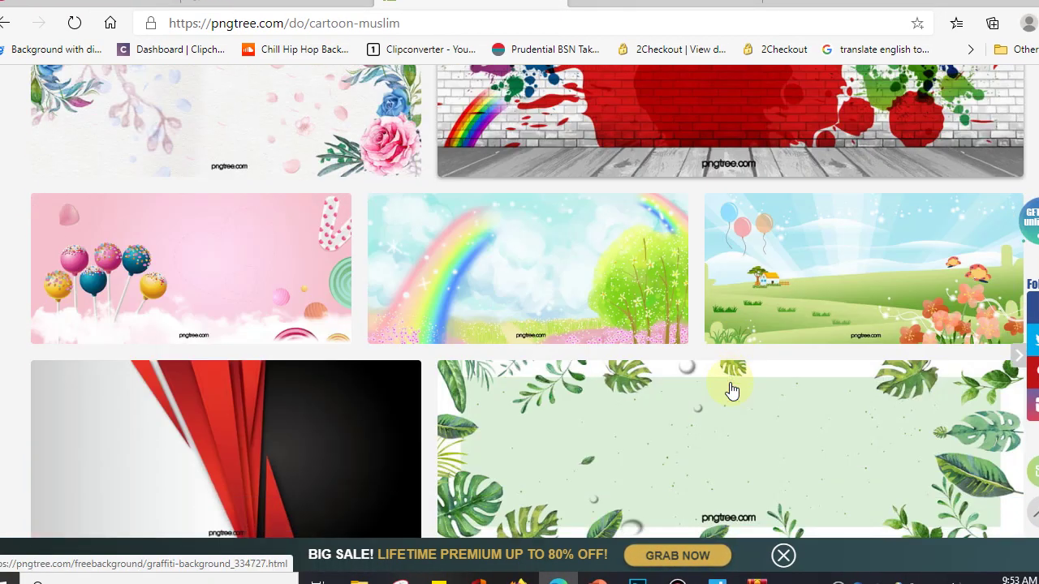
pyautogui.scroll(4, 730, 392)
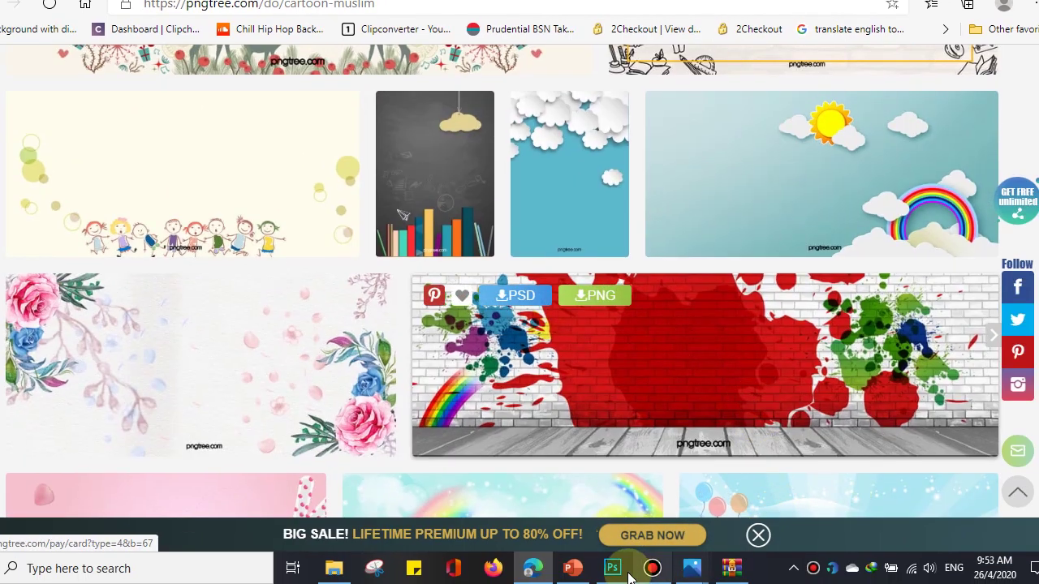
# Step: Browse further through the Pngtree backgrounds and open the one with a blackboard, desk lamp and pencils
pyautogui.moveTo(654, 574)
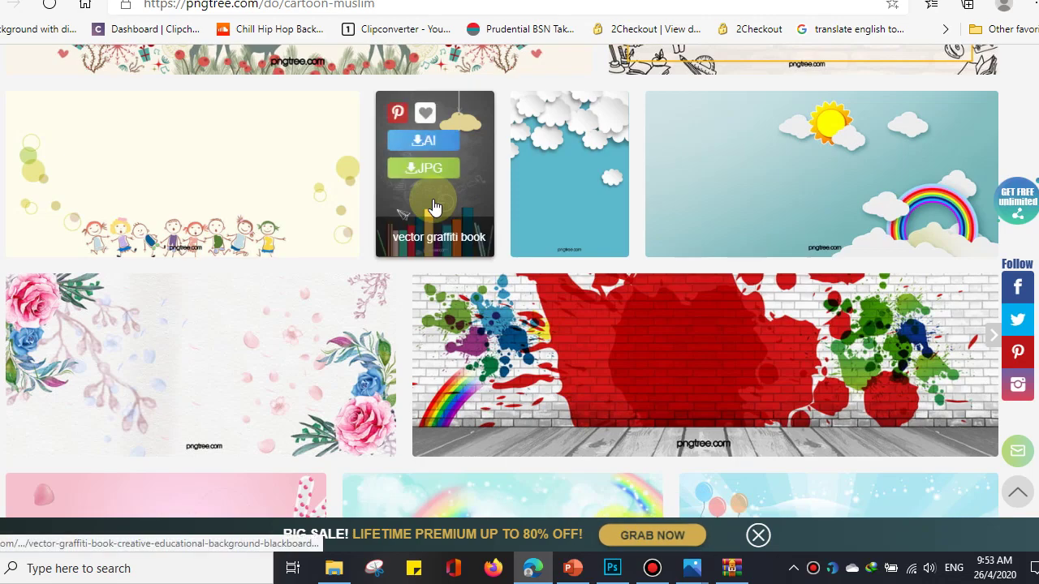
pyautogui.scroll(-2, 434, 208)
pyautogui.scroll(-3, 434, 208)
pyautogui.scroll(-2, 434, 208)
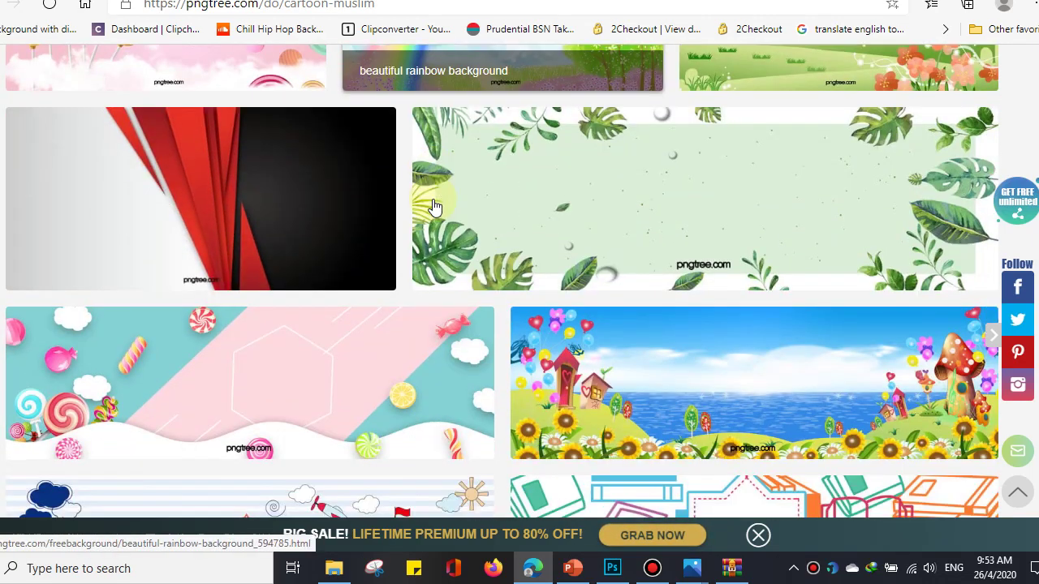
pyautogui.scroll(-4, 434, 208)
pyautogui.scroll(-6, 438, 221)
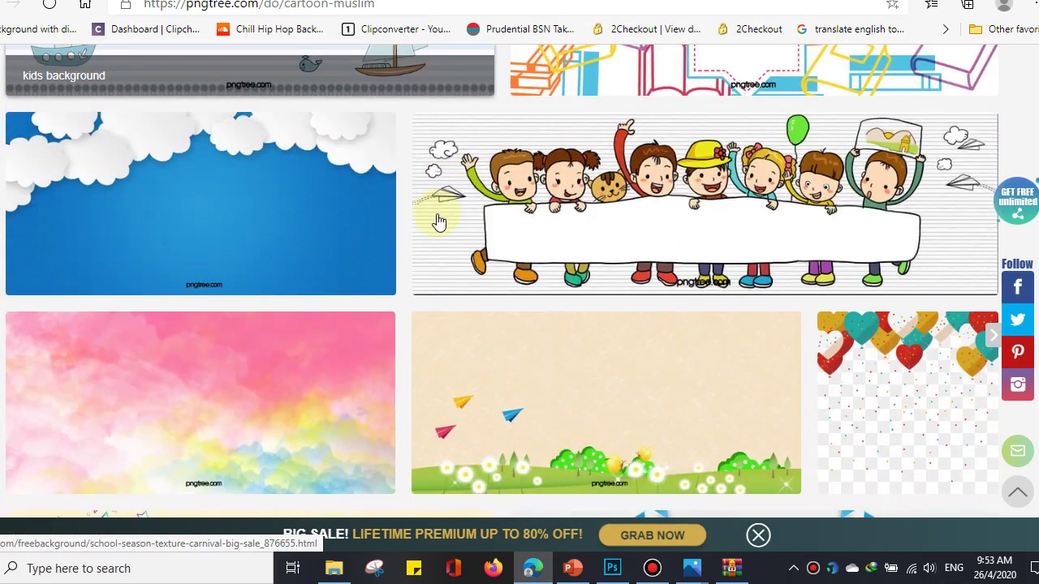
pyautogui.scroll(-4, 438, 220)
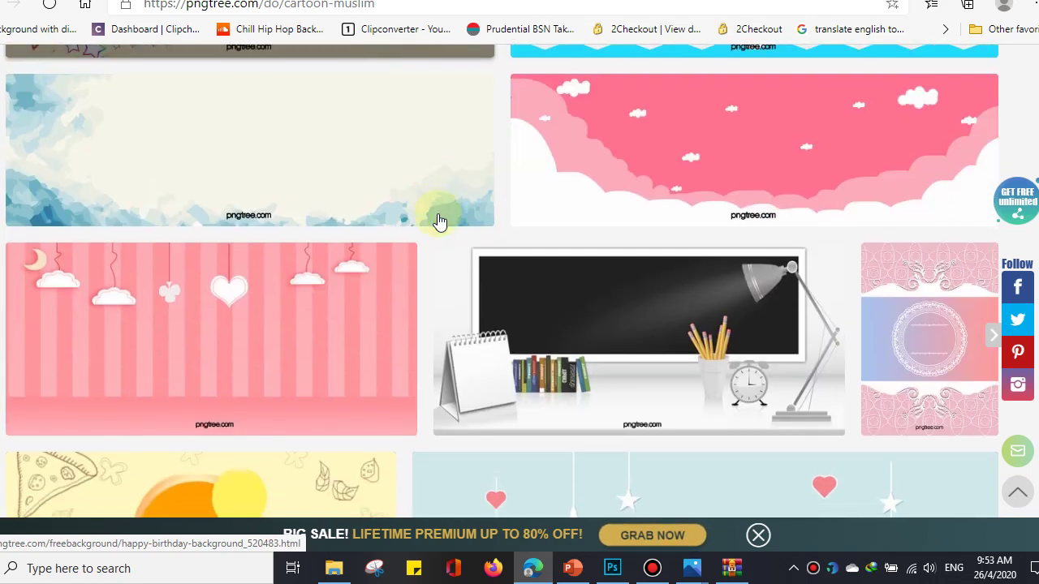
pyautogui.click(600, 328)
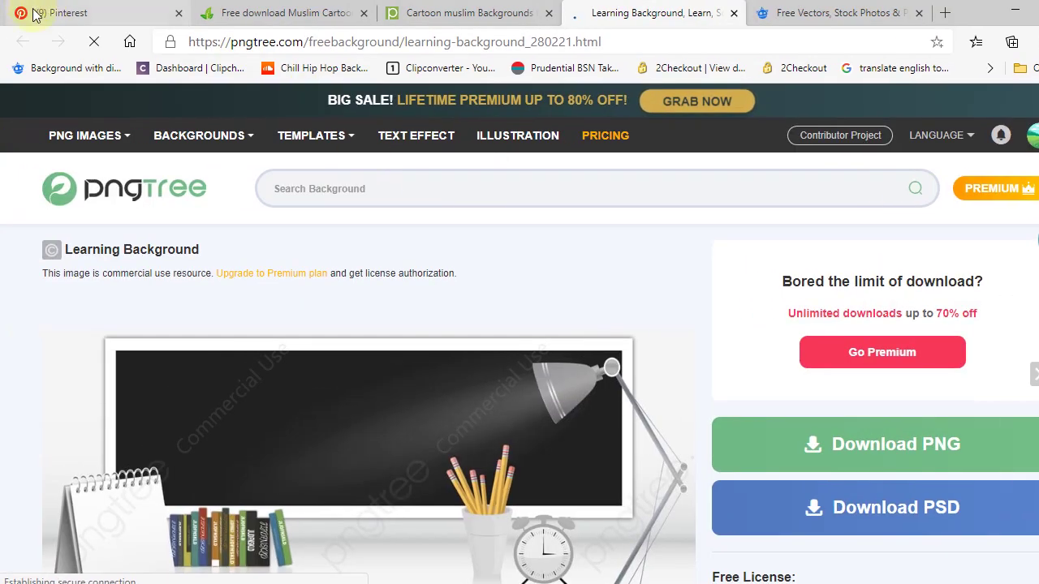
# Step: Review the related cartoon pins on Pinterest again and view the Freepik home page
pyautogui.click(33, 9)
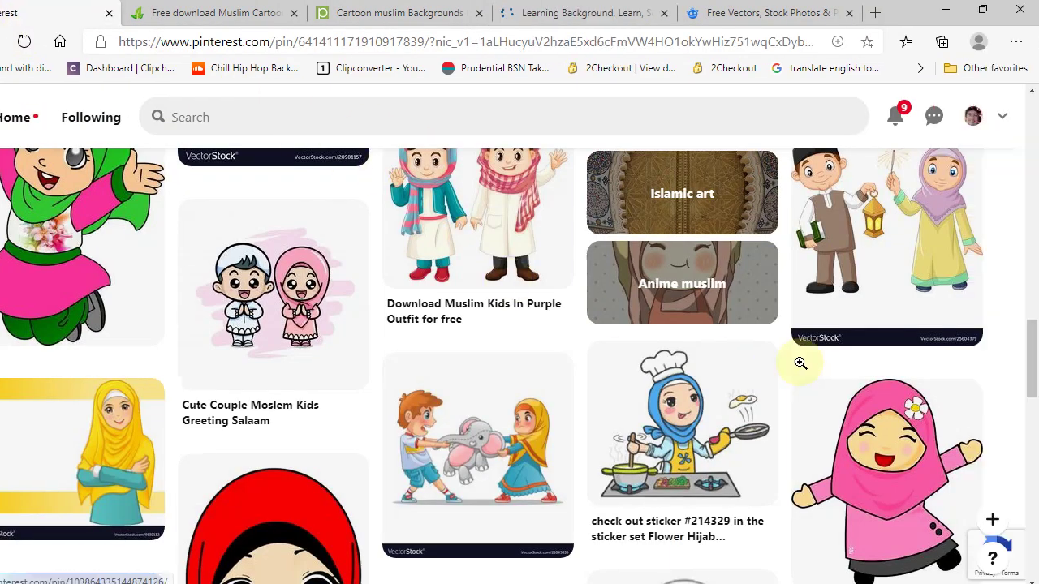
pyautogui.scroll(8, 582, 300)
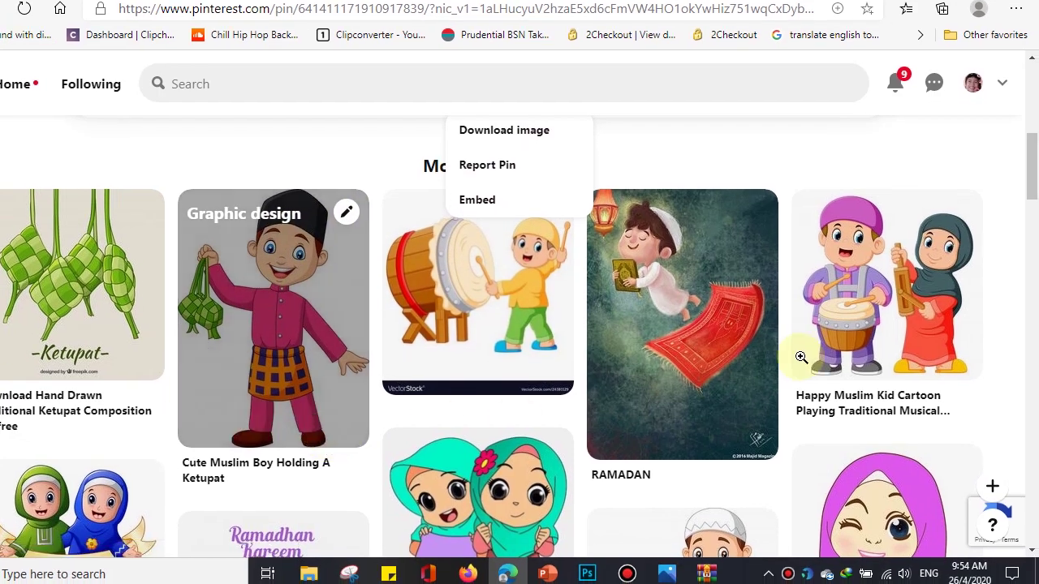
pyautogui.scroll(-5, 795, 355)
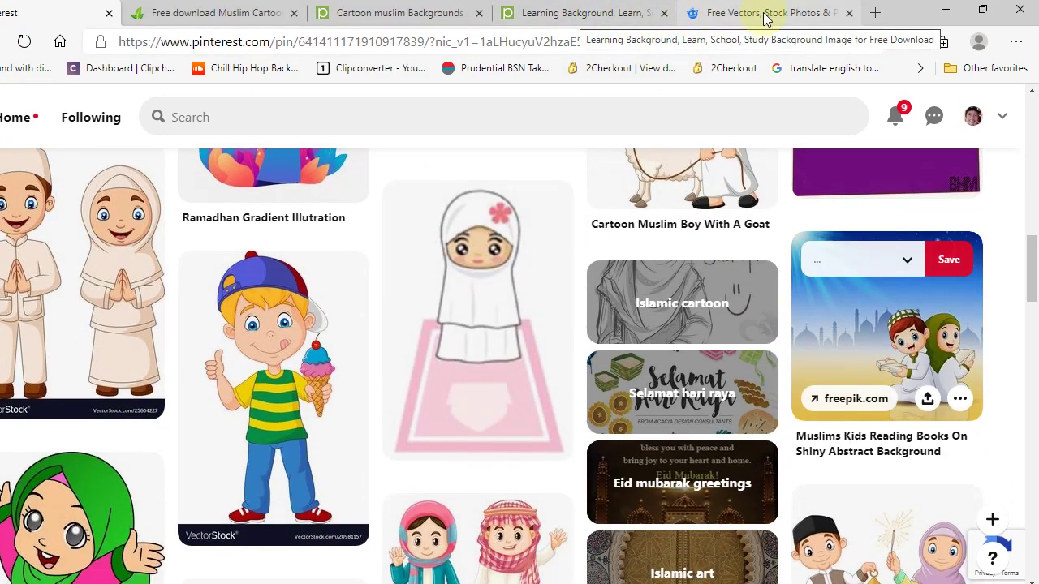
pyautogui.click(718, 13)
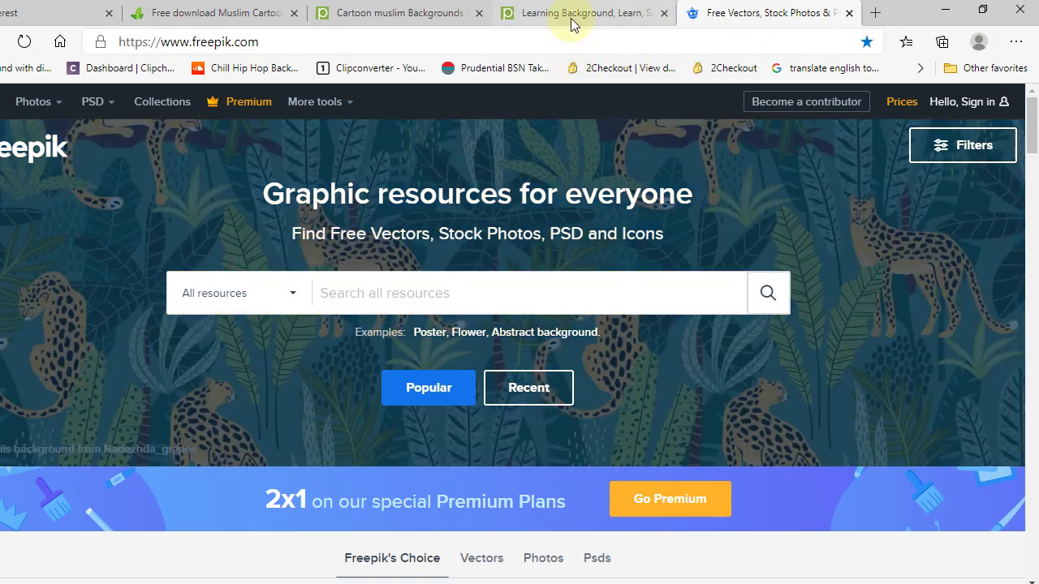
# Step: Download the Learning Background from Pngtree as a PSD, using the free download option
pyautogui.click(573, 14)
pyautogui.scroll(-2, 498, 367)
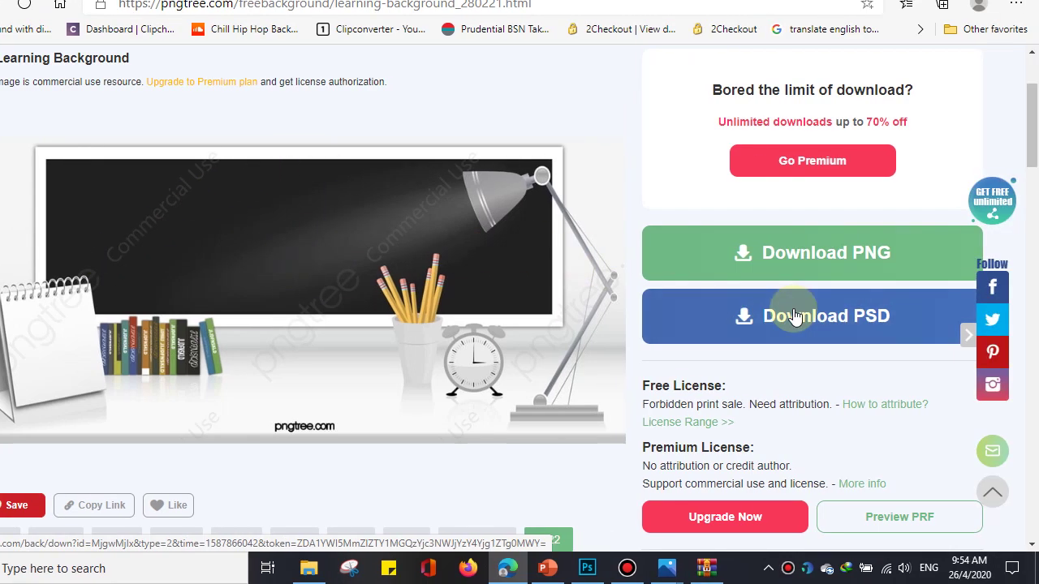
pyautogui.click(863, 312)
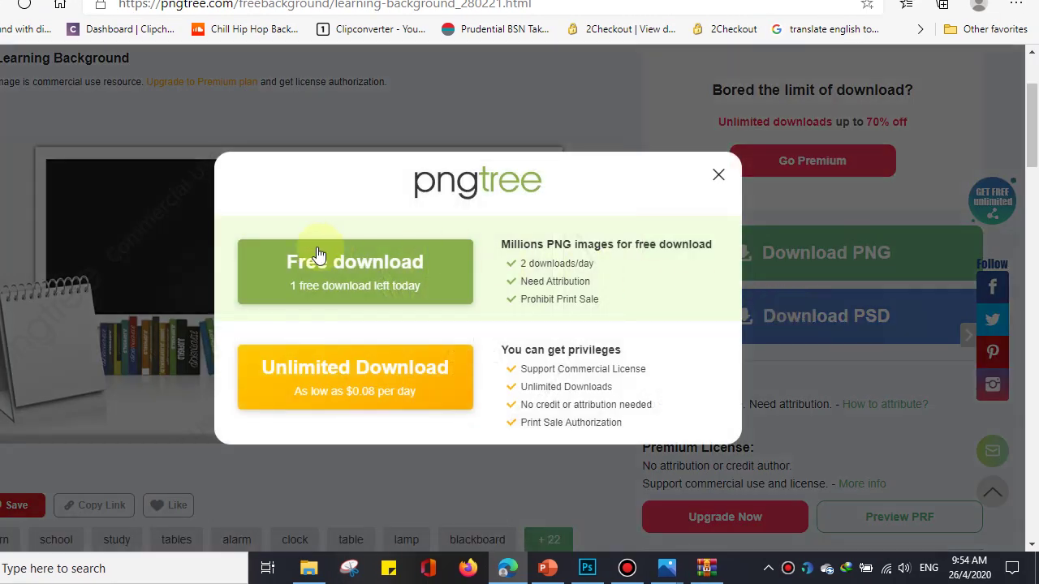
pyautogui.click(375, 280)
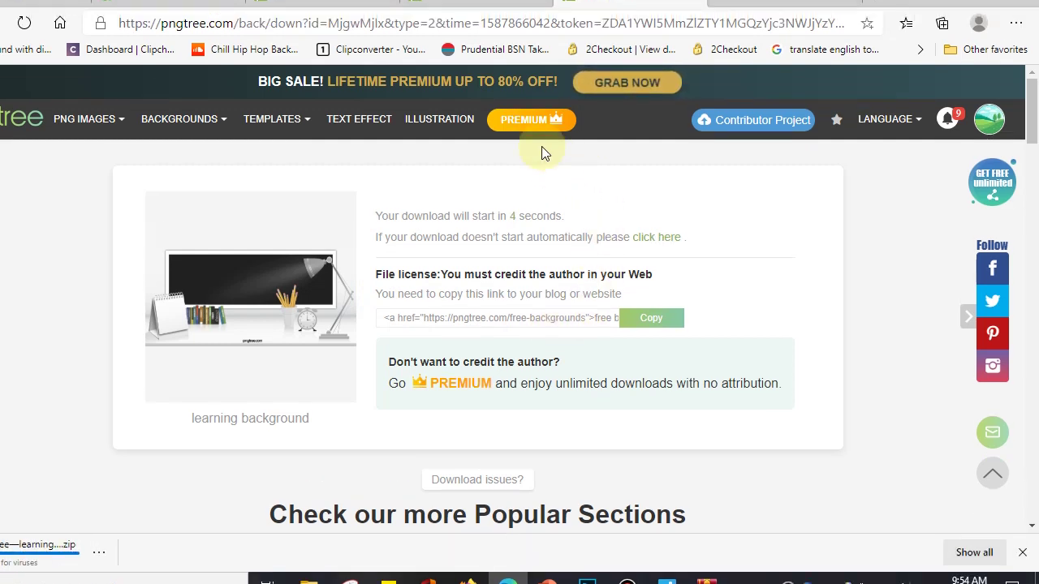
# Step: Open the downloaded learning background zip to view its contents, and minimize the archive window
pyautogui.moveTo(532, 99)
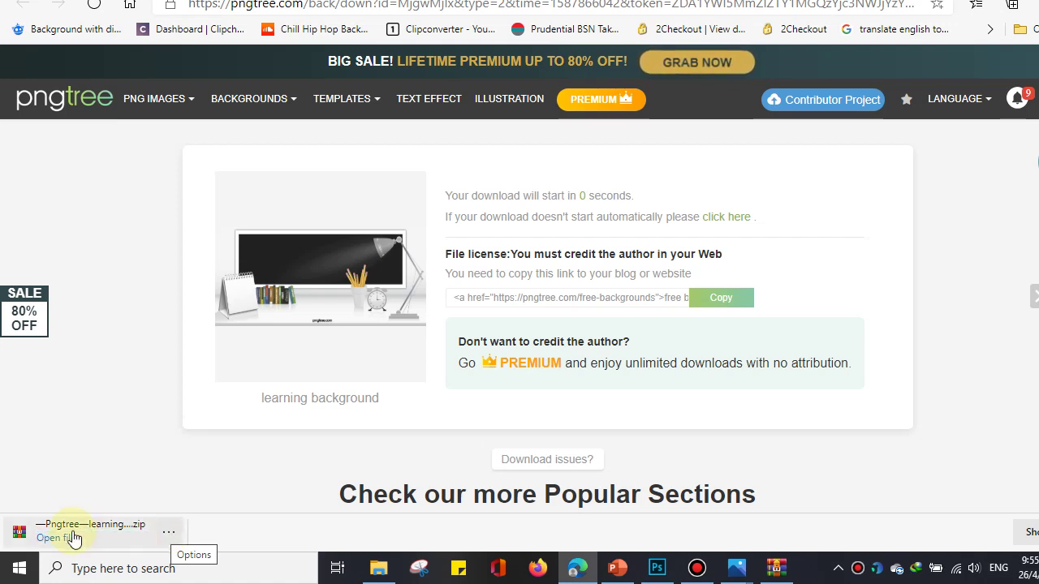
pyautogui.click(58, 538)
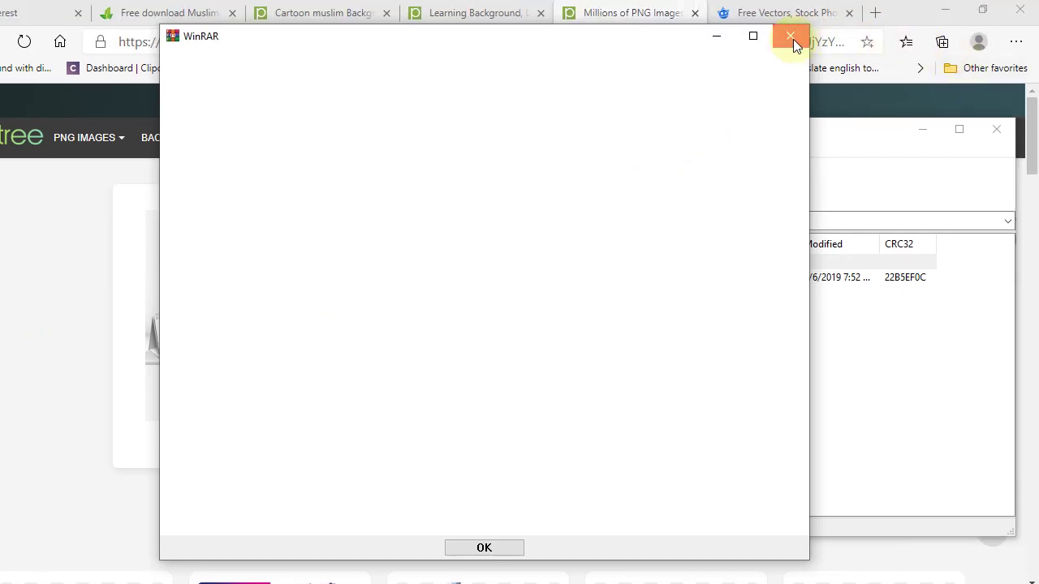
pyautogui.click(791, 38)
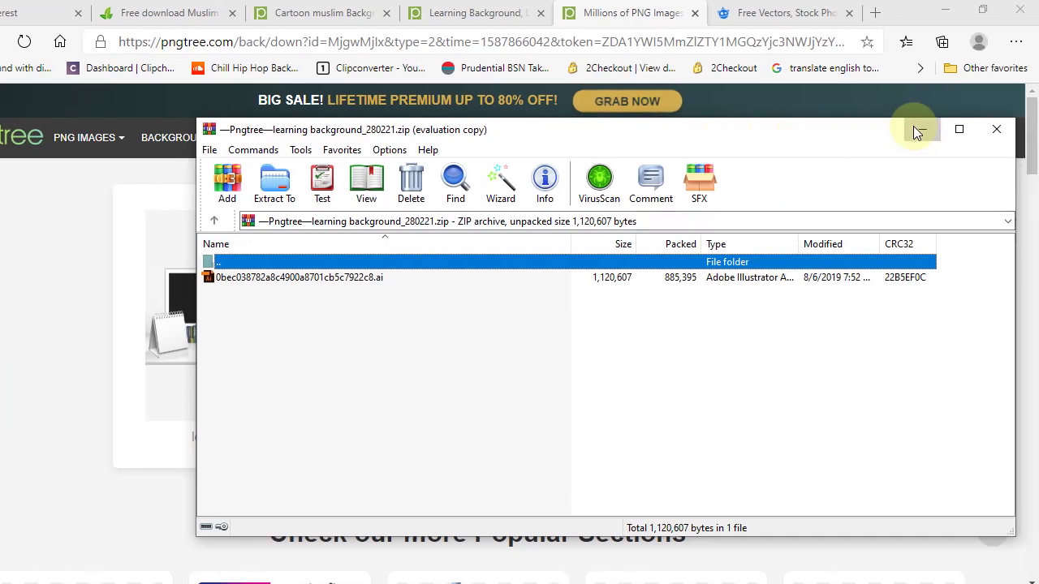
pyautogui.click(919, 130)
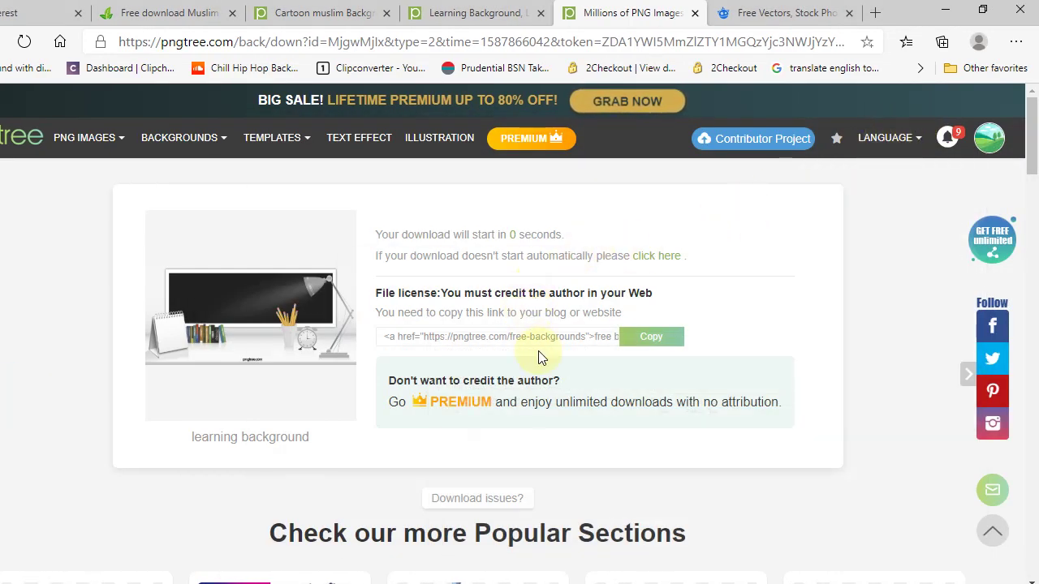
# Step: Review the Pngtree download page, the Learning Background page with its similar backgrounds, and the Freepik home page
pyautogui.scroll(-6, 538, 351)
pyautogui.scroll(4, 538, 351)
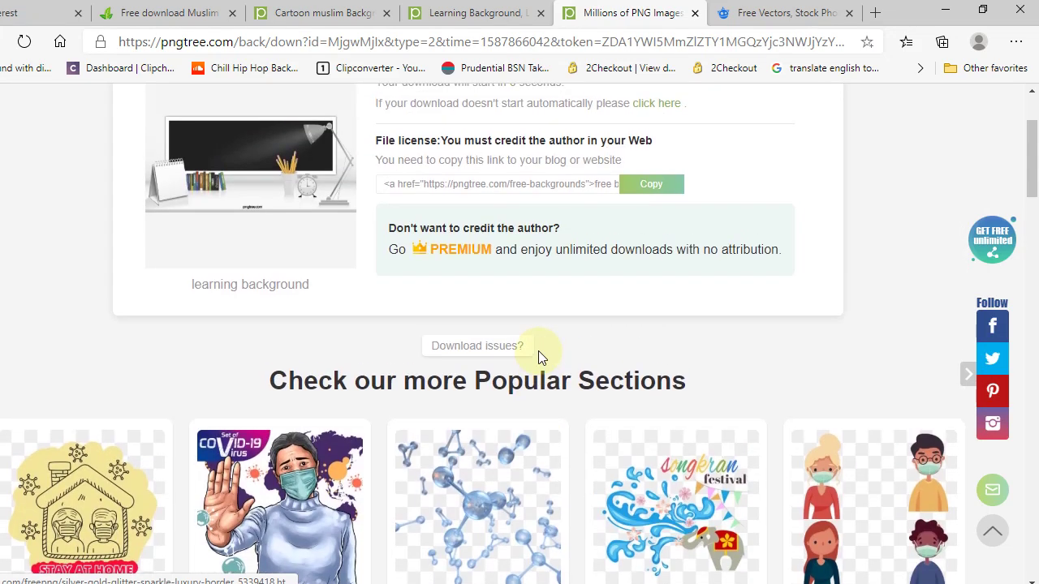
pyautogui.scroll(2, 538, 351)
pyautogui.click(470, 12)
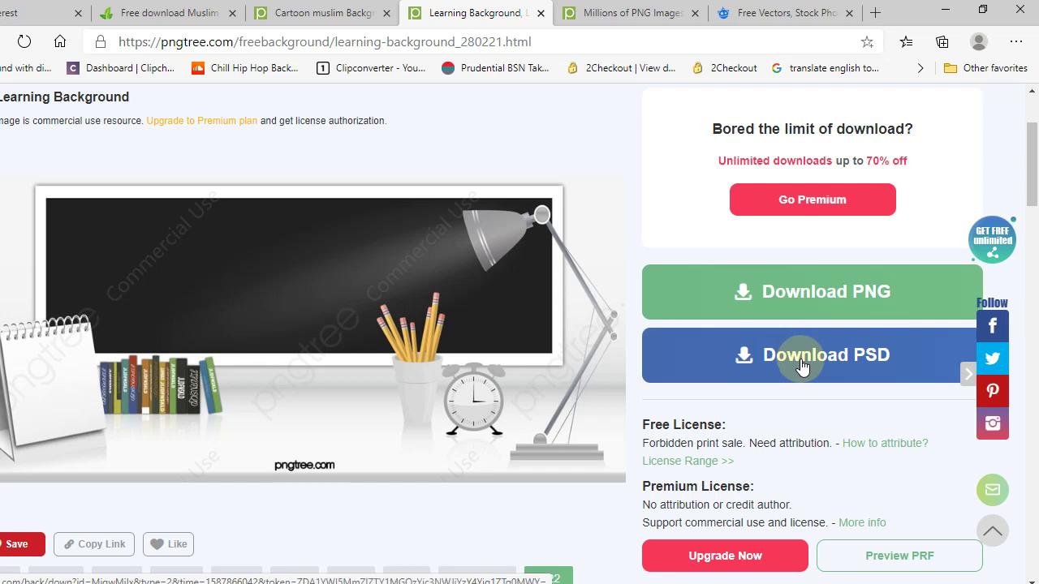
pyautogui.scroll(-6, 800, 365)
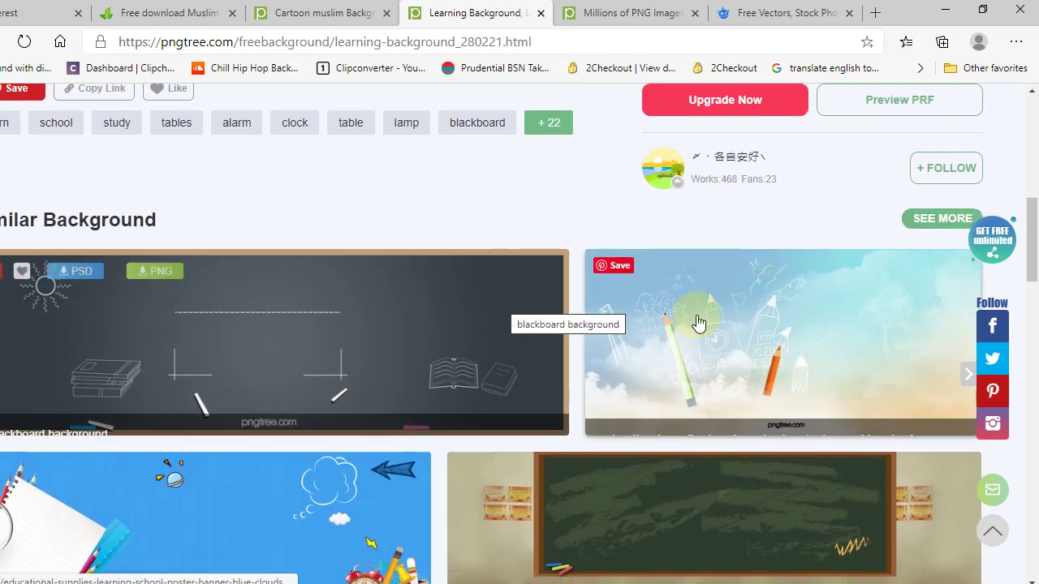
pyautogui.scroll(4, 697, 323)
pyautogui.click(743, 13)
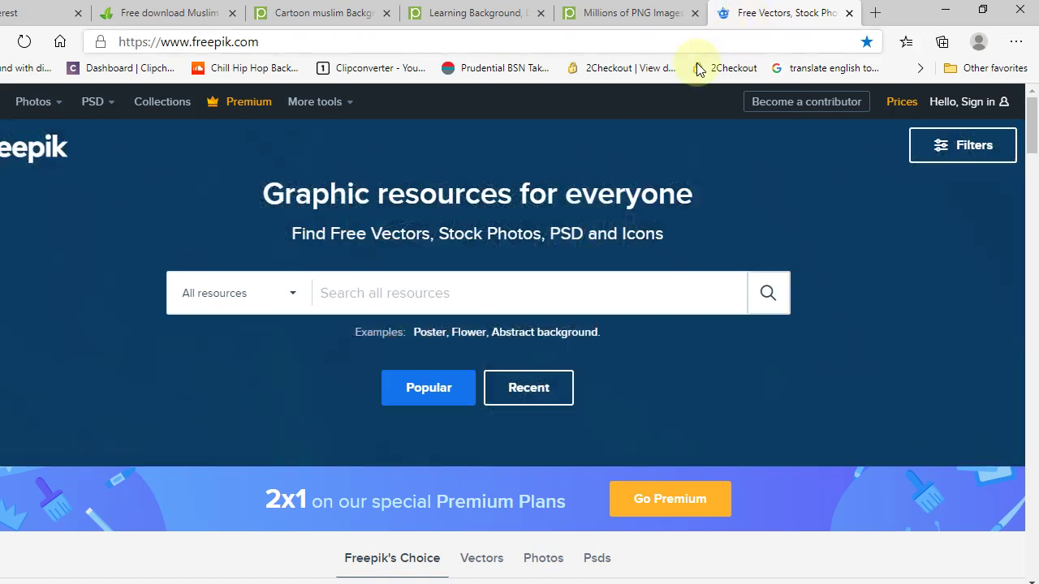
pyautogui.click(652, 16)
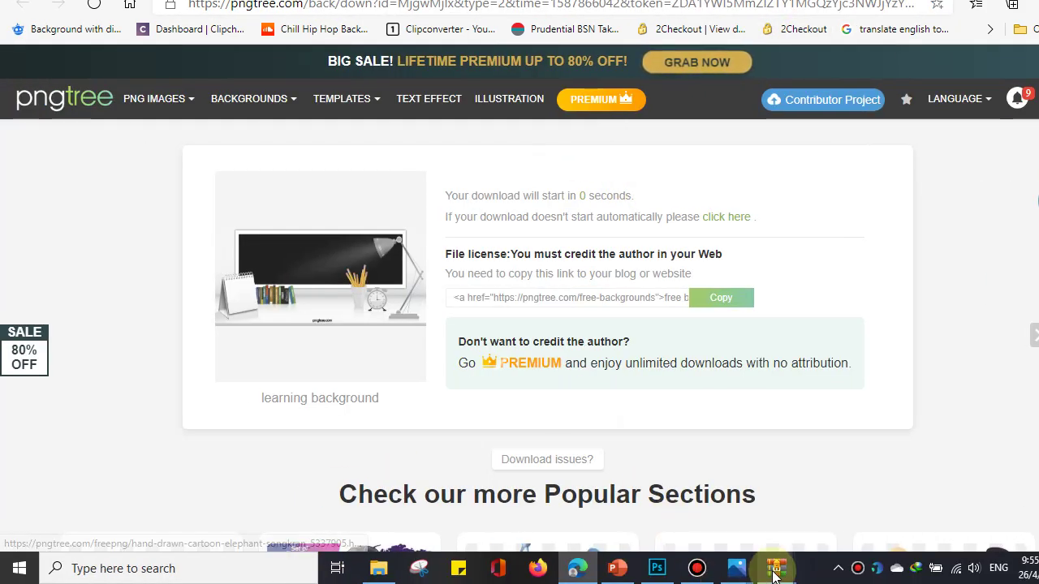
# Step: Select the .ai file inside the learning background archive, and close the Freepik page in the browser
pyautogui.moveTo(710, 583)
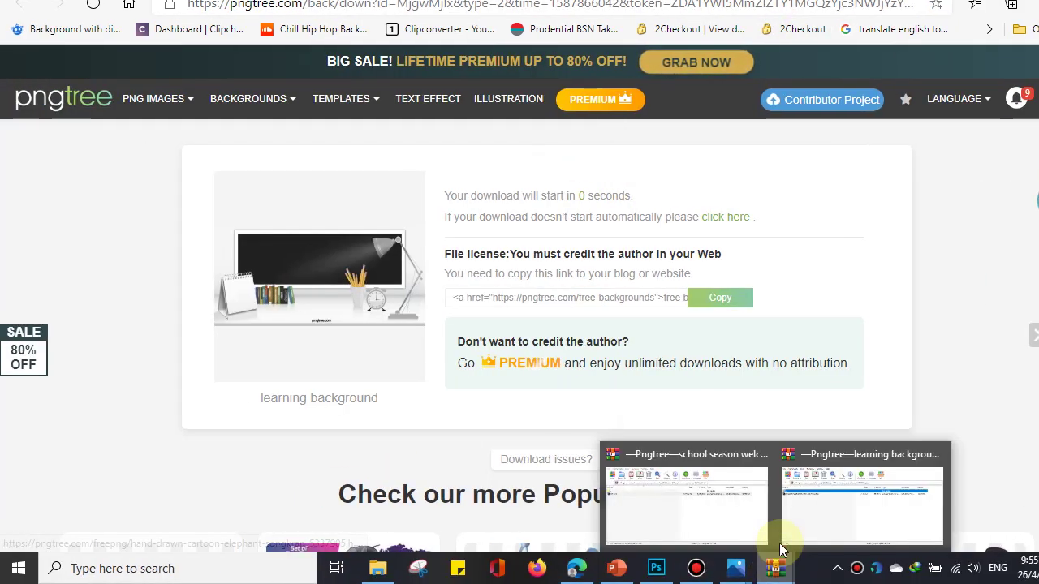
pyautogui.click(807, 519)
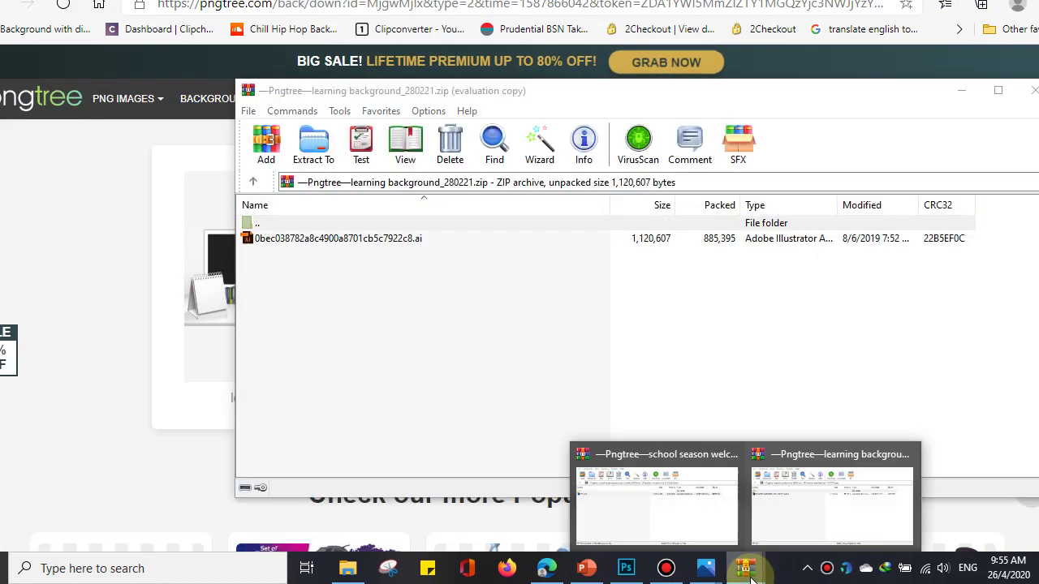
pyautogui.click(357, 239)
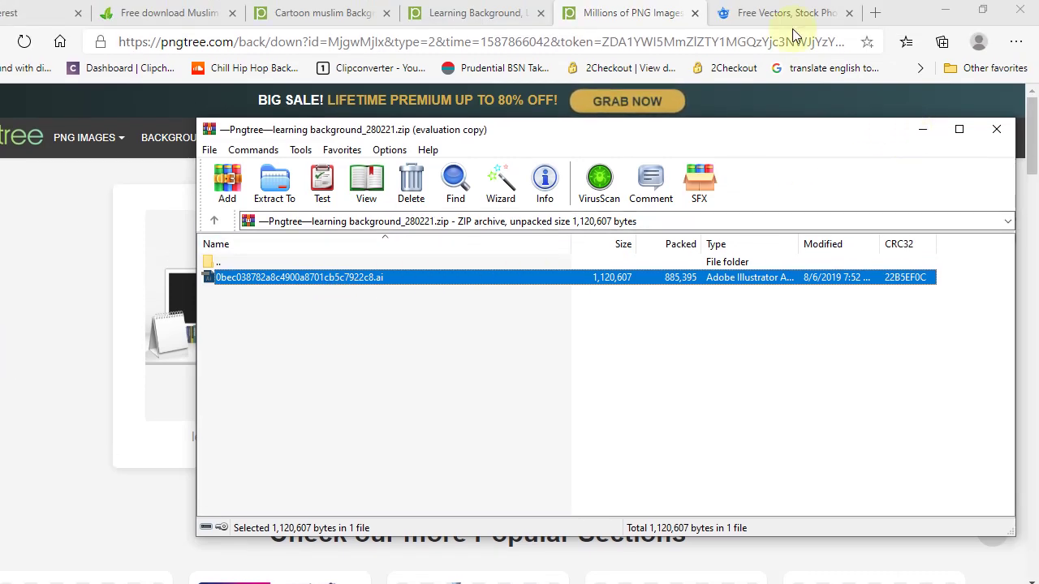
pyautogui.click(789, 14)
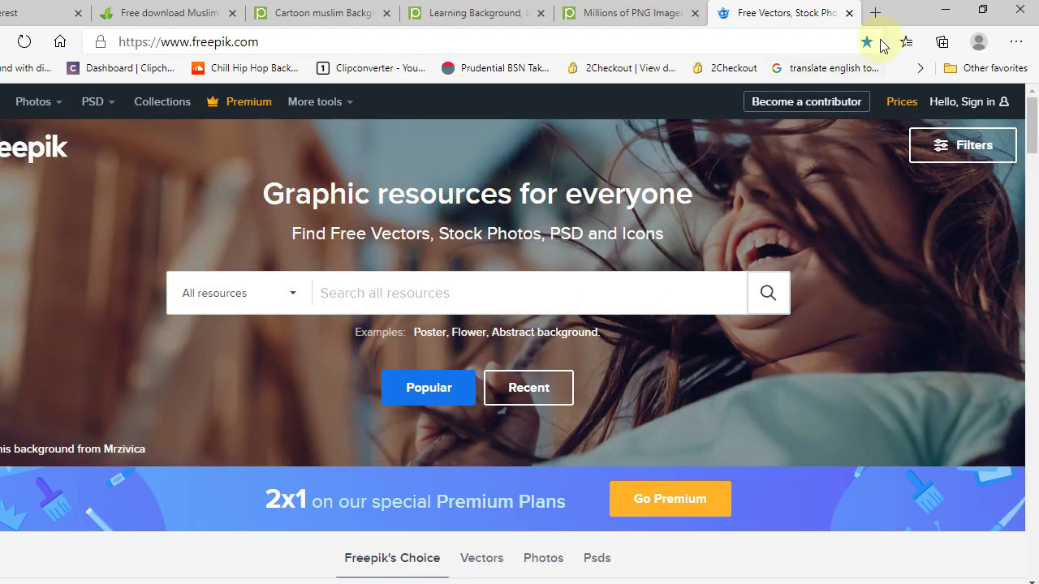
pyautogui.click(849, 14)
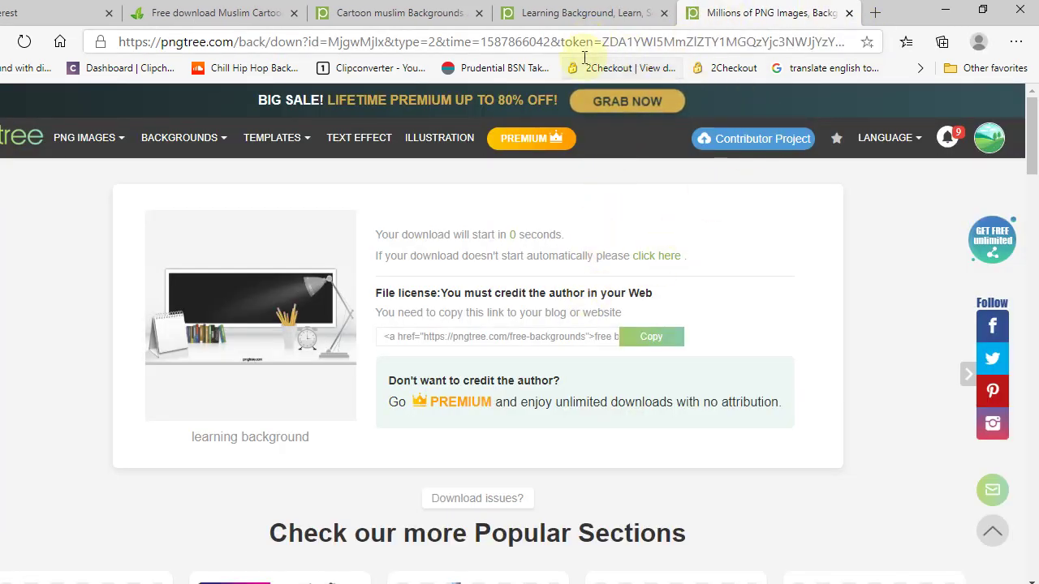
# Step: Try to download one of the similar backgrounds listed on the Learning Background page, and browse the others
pyautogui.click(558, 23)
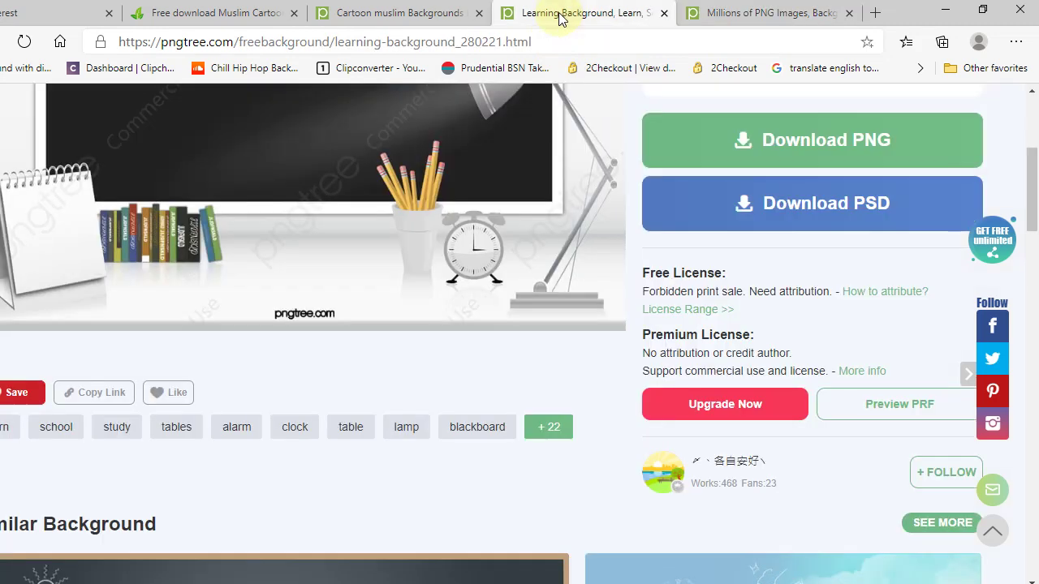
pyautogui.scroll(-4, 528, 301)
pyautogui.moveTo(528, 301)
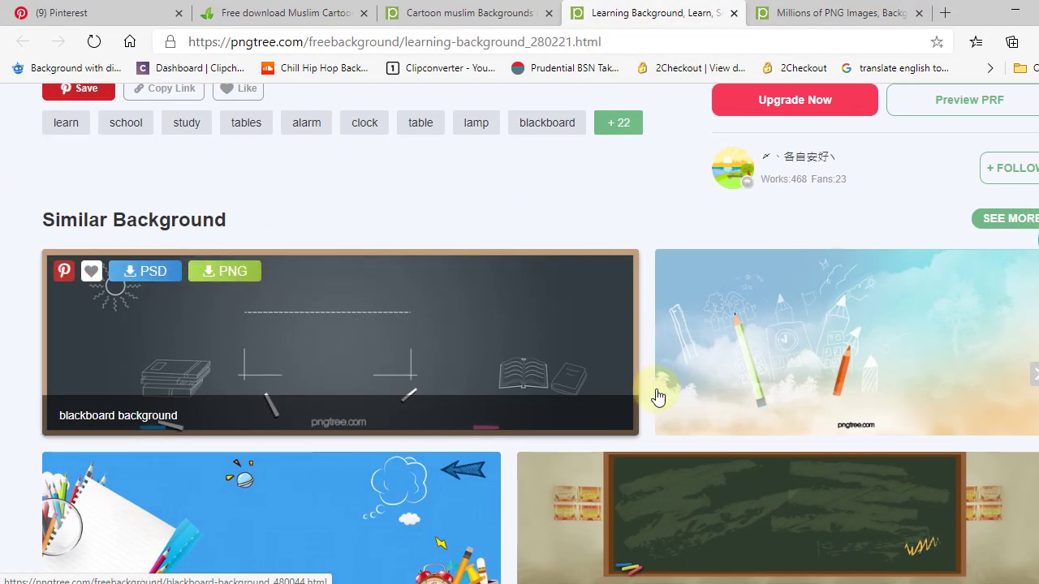
pyautogui.scroll(-3, 656, 396)
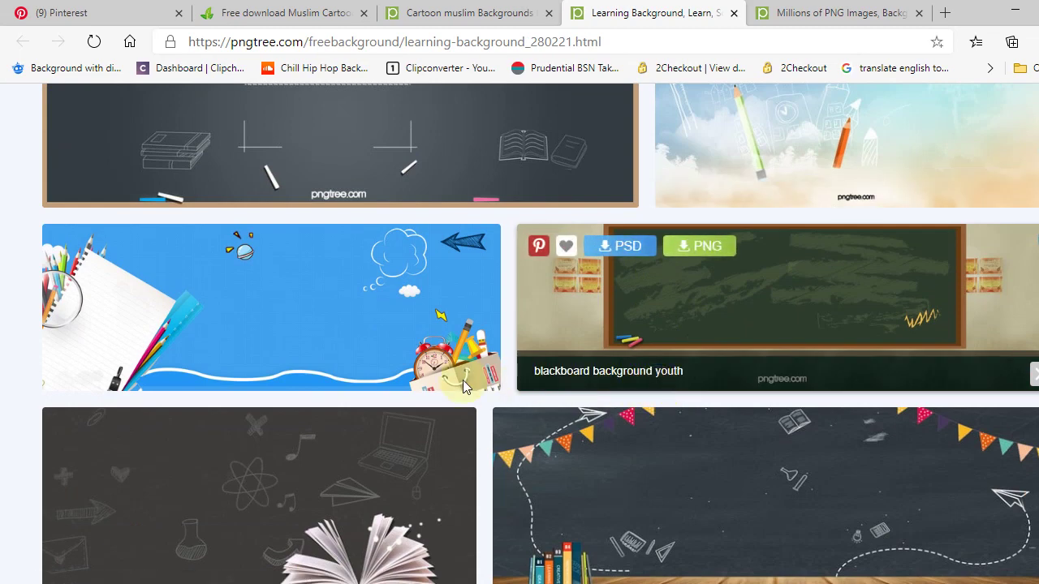
pyautogui.moveTo(326, 272)
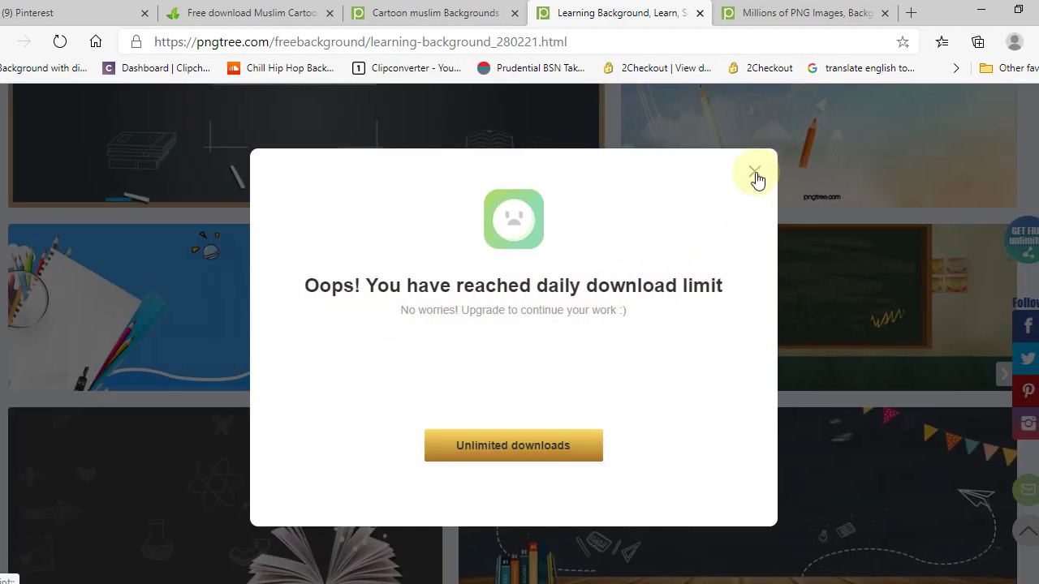
pyautogui.click(754, 174)
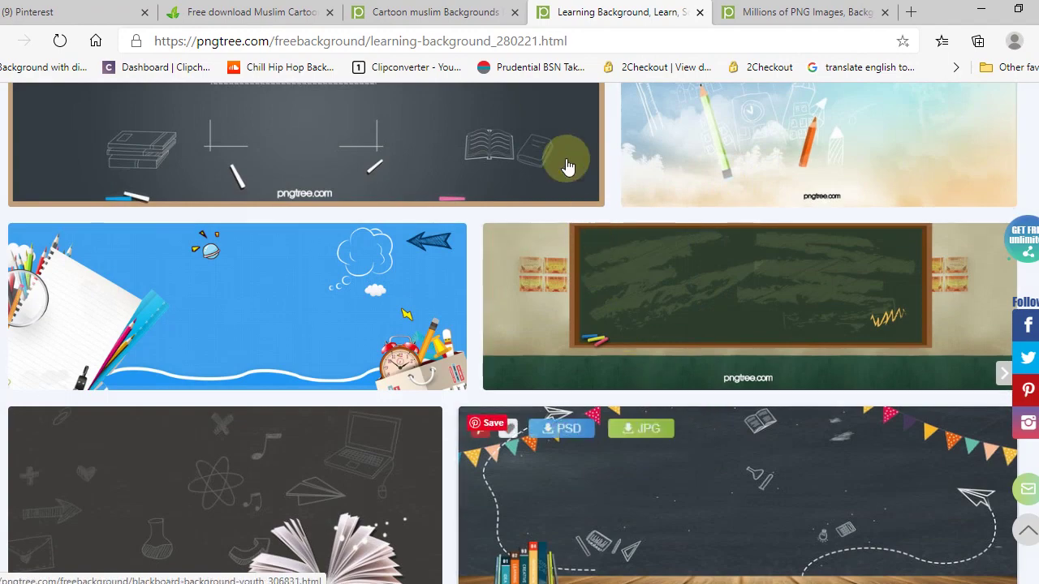
pyautogui.scroll(3, 874, 331)
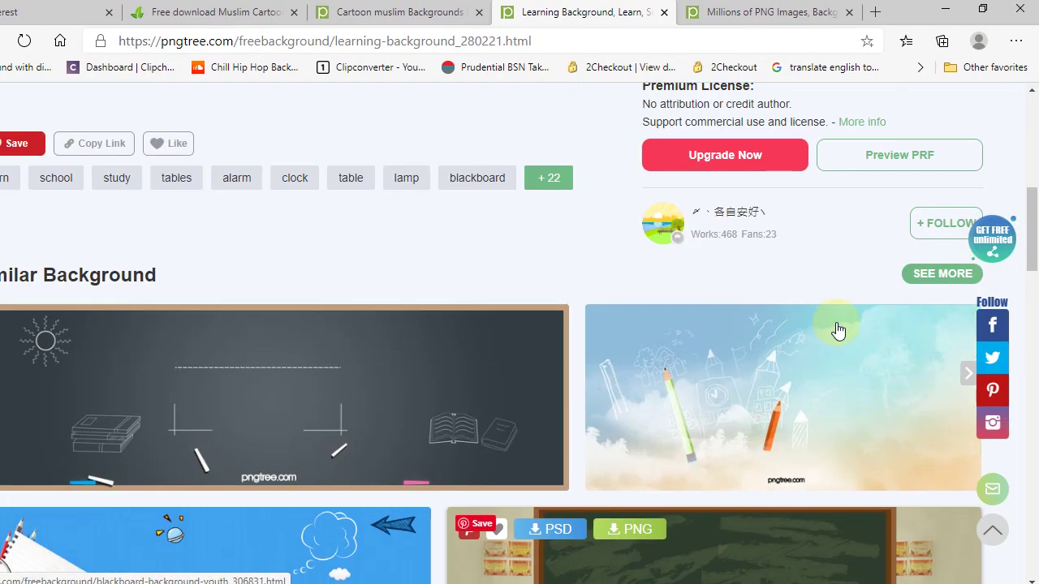
pyautogui.scroll(-5, 688, 371)
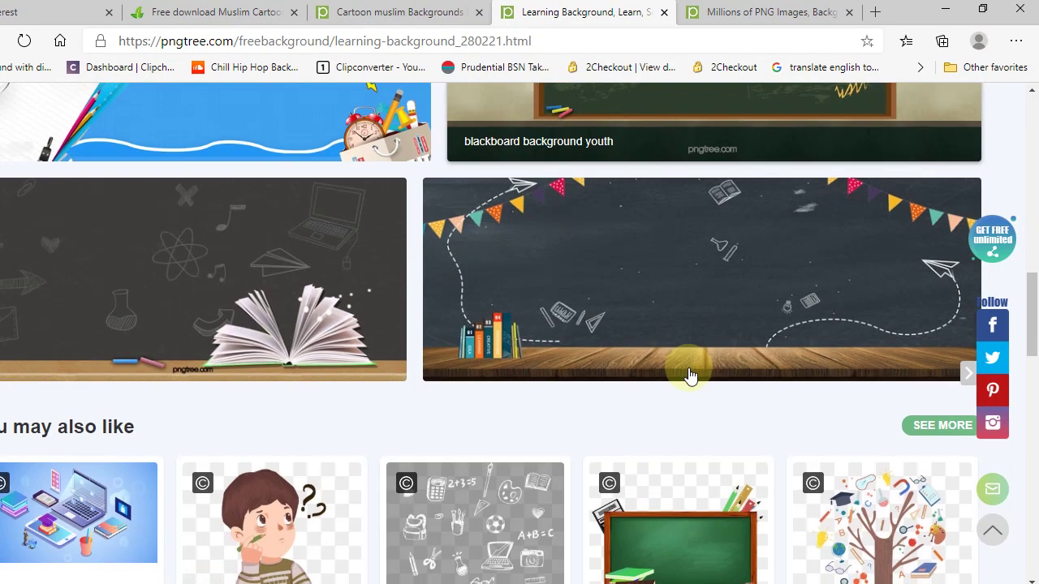
pyautogui.scroll(3, 656, 494)
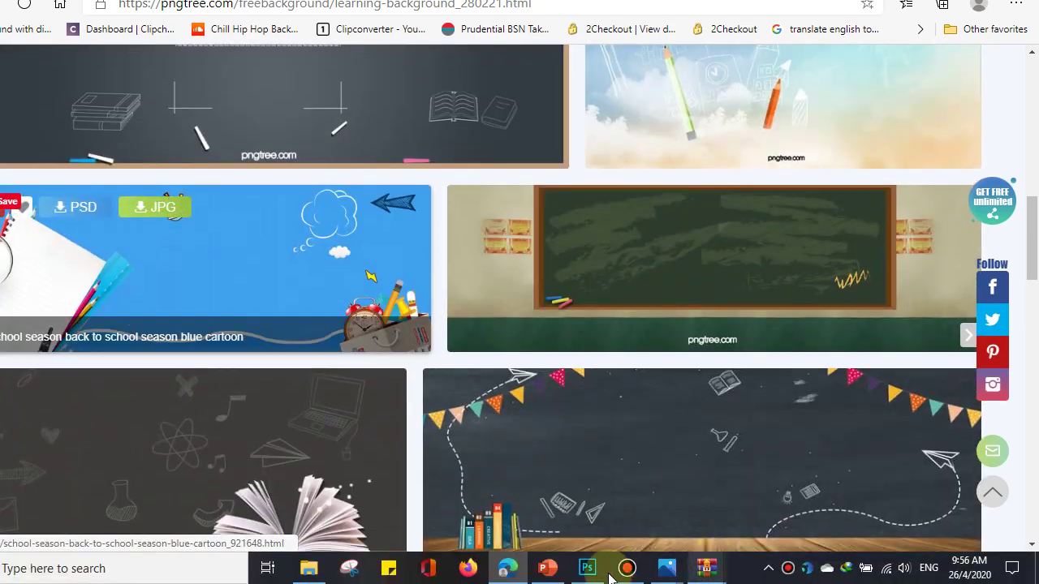
# Step: Switch to Photoshop, close download (9).jpg and open the recent file 163.psd without resolving its missing fonts
pyautogui.click(586, 567)
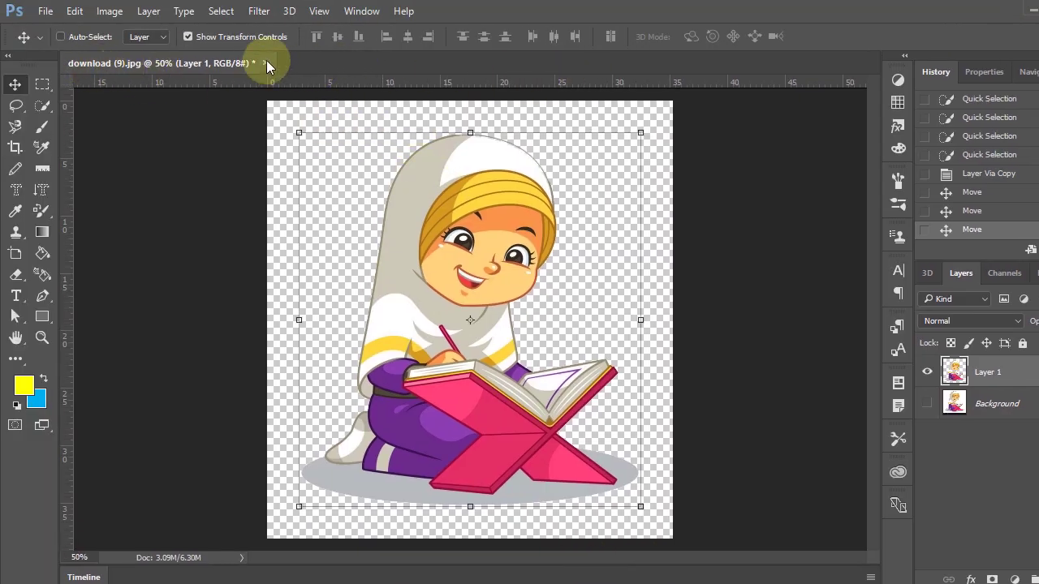
pyautogui.click(266, 63)
pyautogui.click(557, 241)
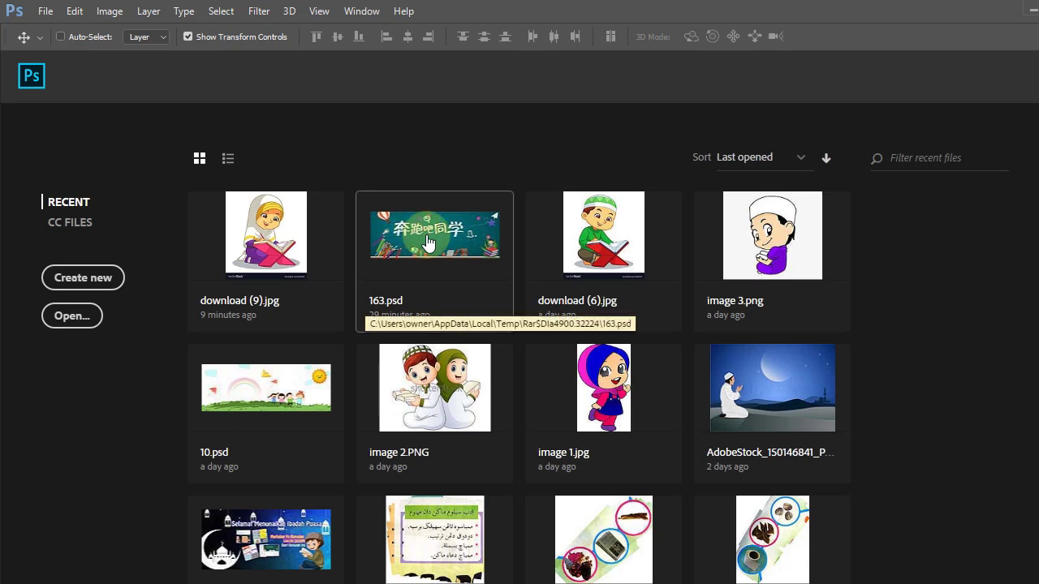
pyautogui.click(428, 243)
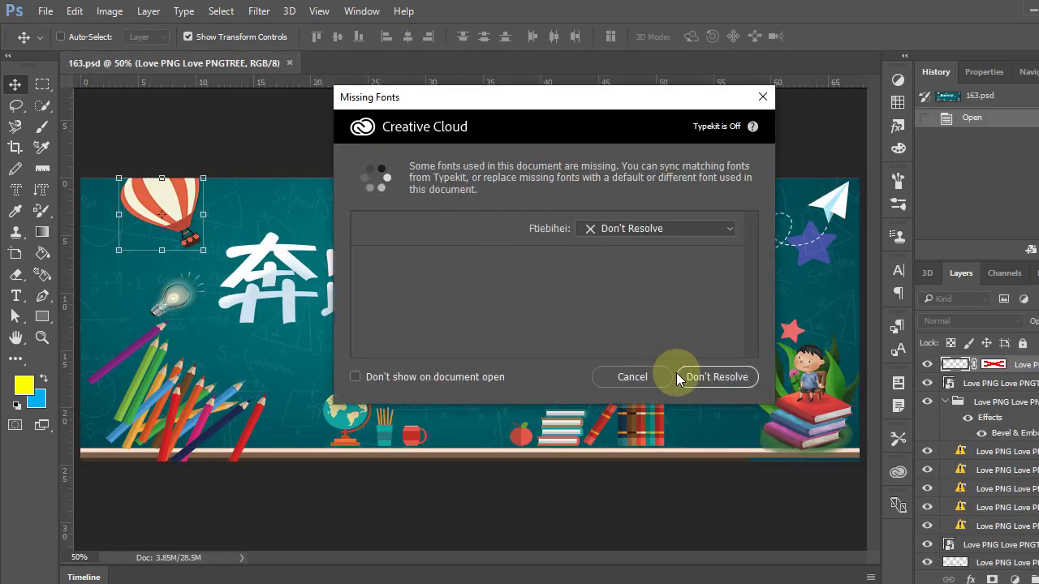
pyautogui.click(634, 375)
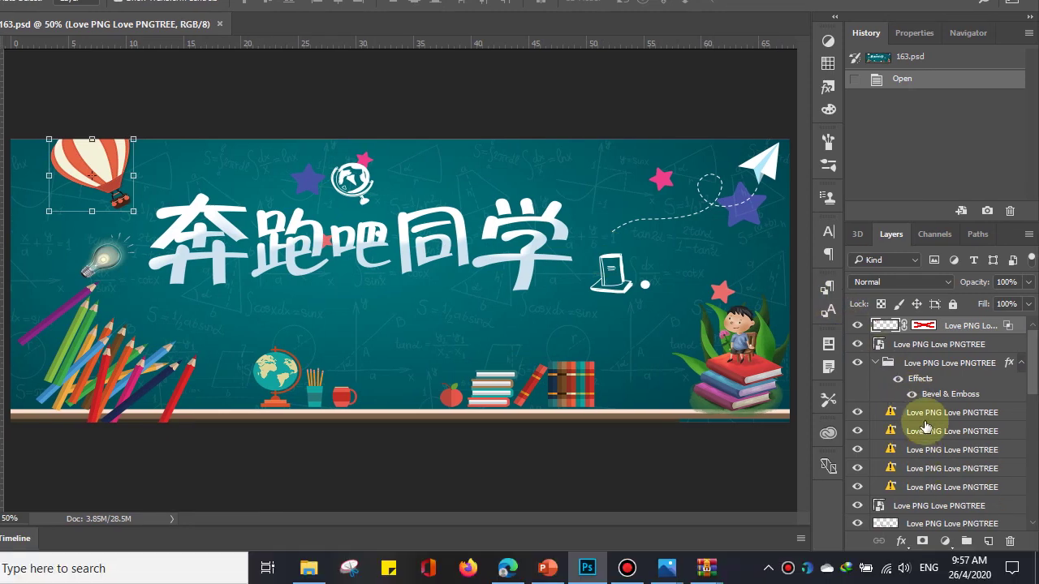
# Step: Delete the layers that make up the large Chinese title text across the middle of the chalkboard banner
pyautogui.scroll(-3, 925, 427)
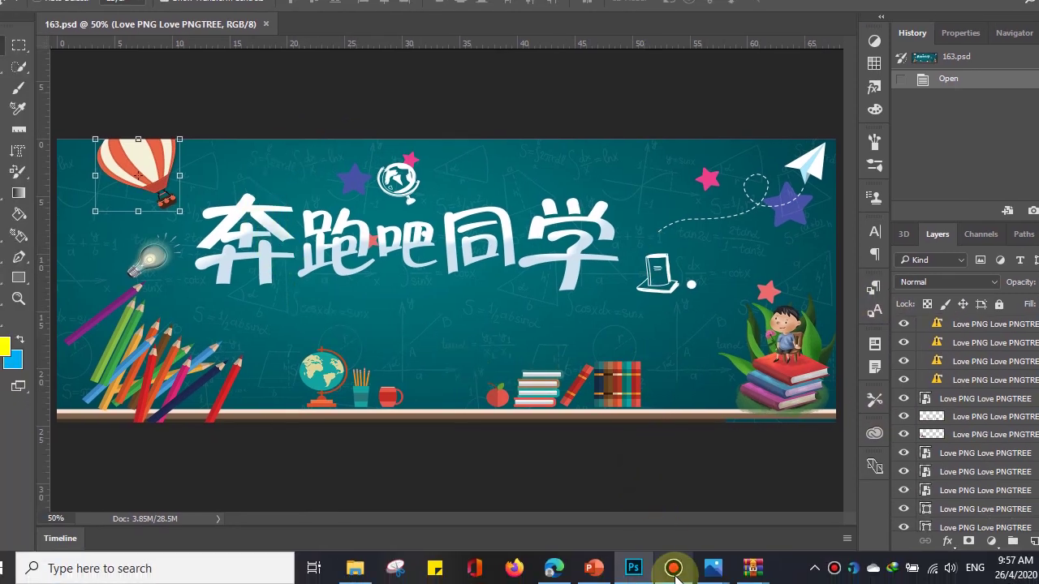
pyautogui.moveTo(630, 576)
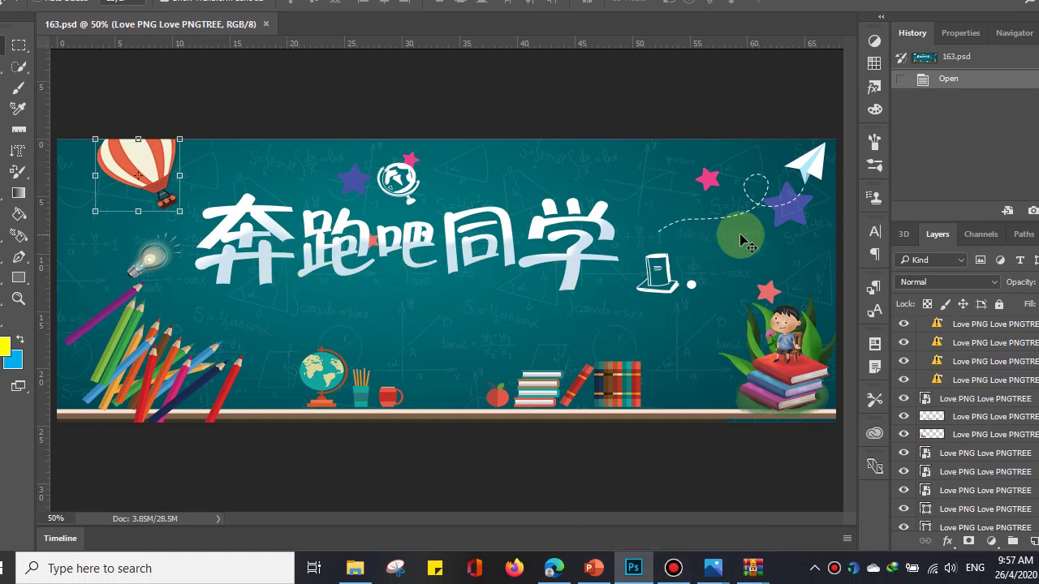
pyautogui.click(957, 336)
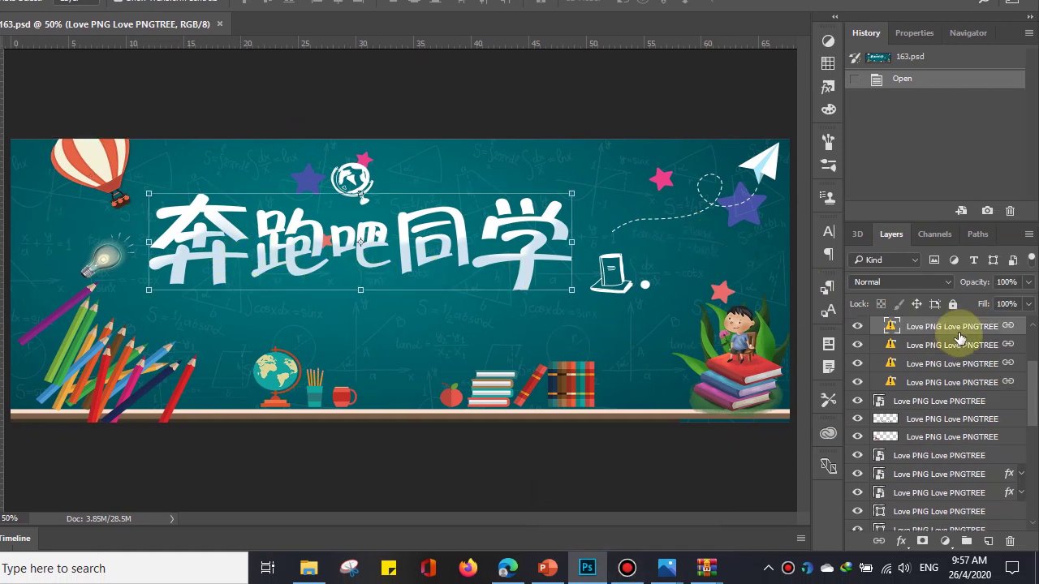
pyautogui.press('Delete')
pyautogui.press('Delete')
pyautogui.press('Delete')
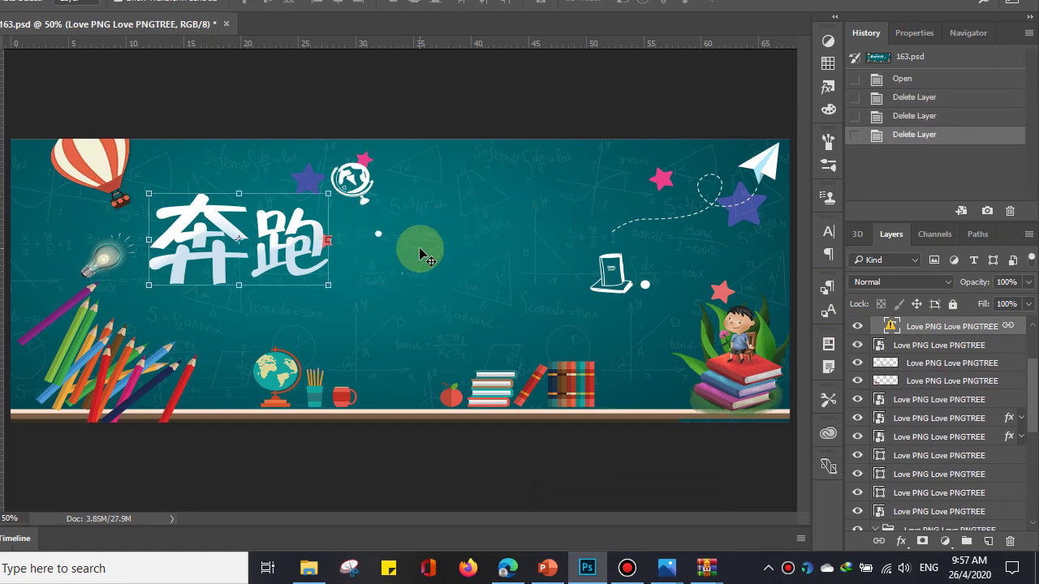
pyautogui.press('Delete')
pyautogui.press('Delete')
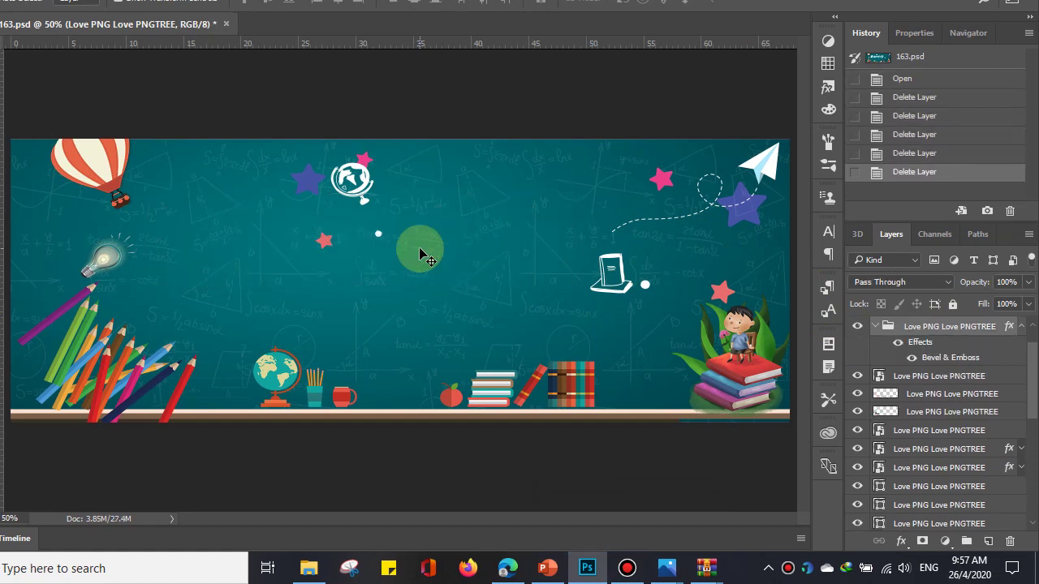
# Step: Move the white chalk globe drawing into the gap between the standing books and the seated boy, and apply the transform
pyautogui.click(930, 413)
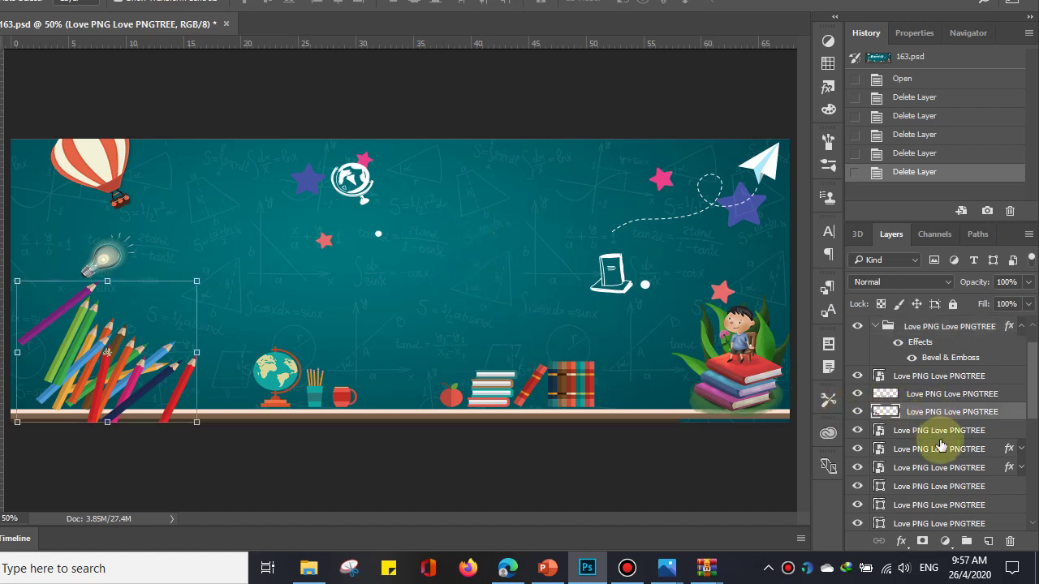
pyautogui.click(940, 447)
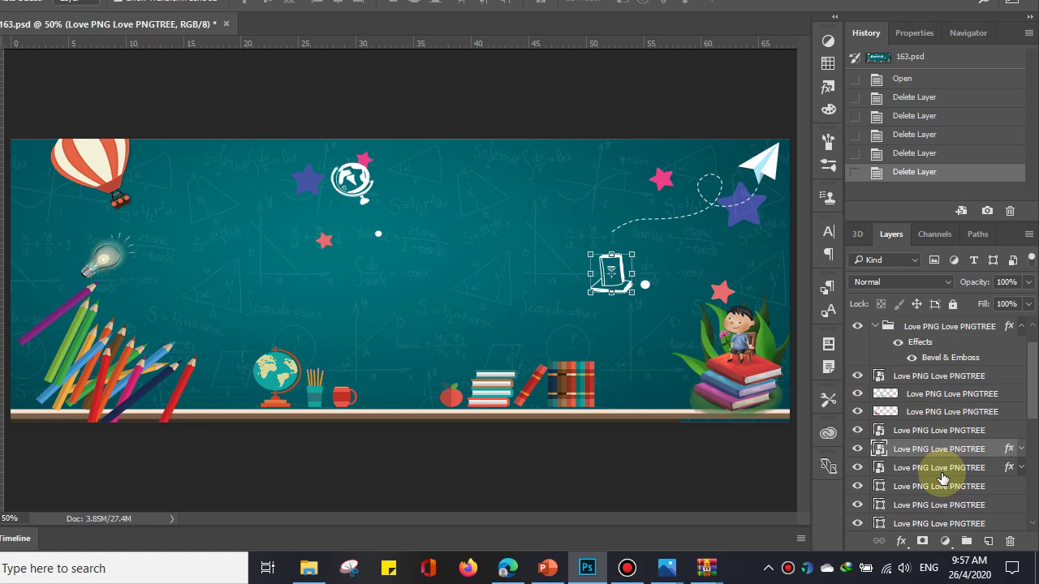
pyautogui.click(940, 471)
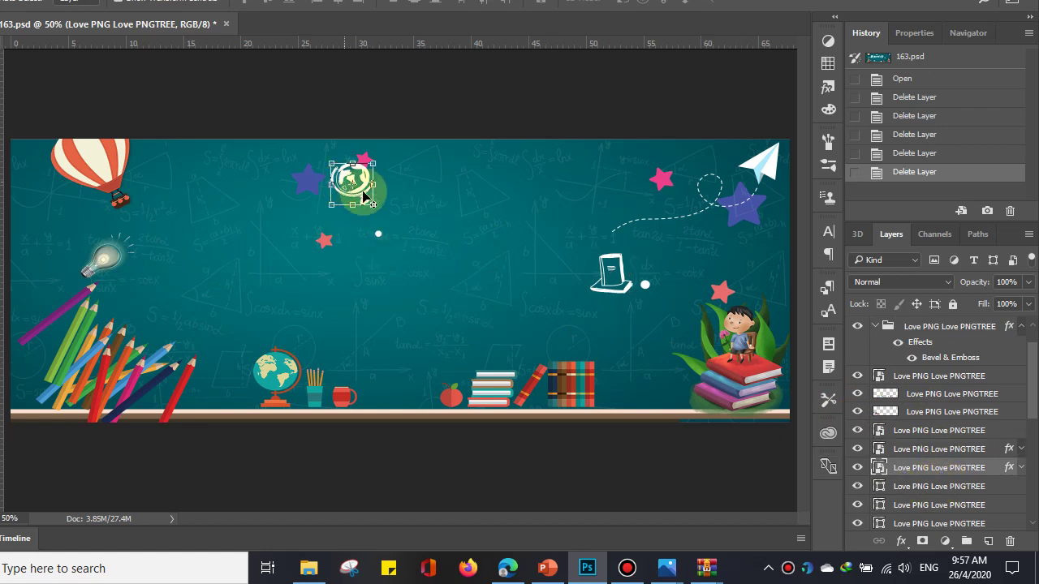
pyautogui.moveTo(365, 194); pyautogui.dragTo(655, 359)
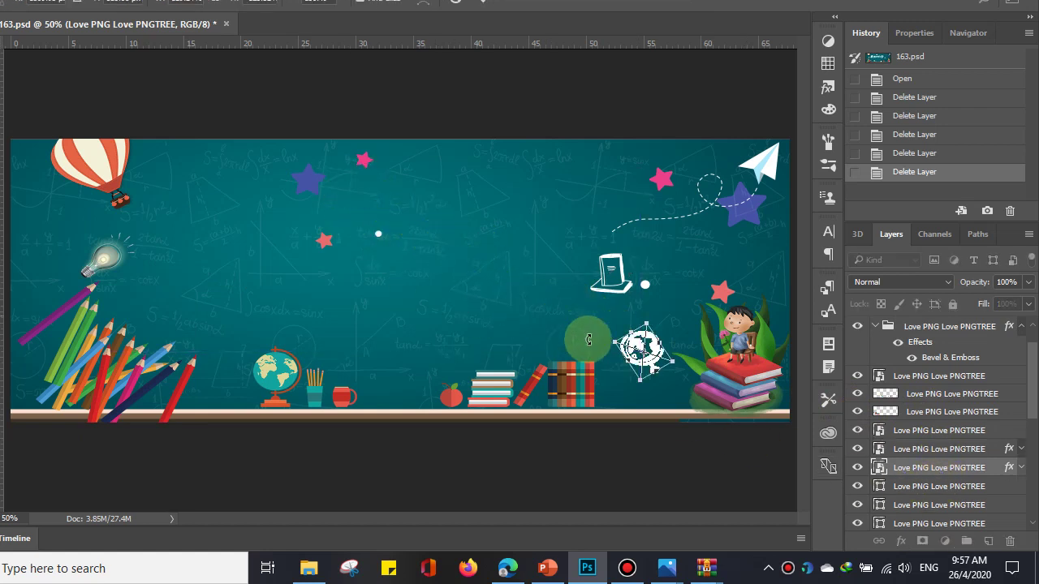
pyautogui.moveTo(588, 339); pyautogui.dragTo(641, 375)
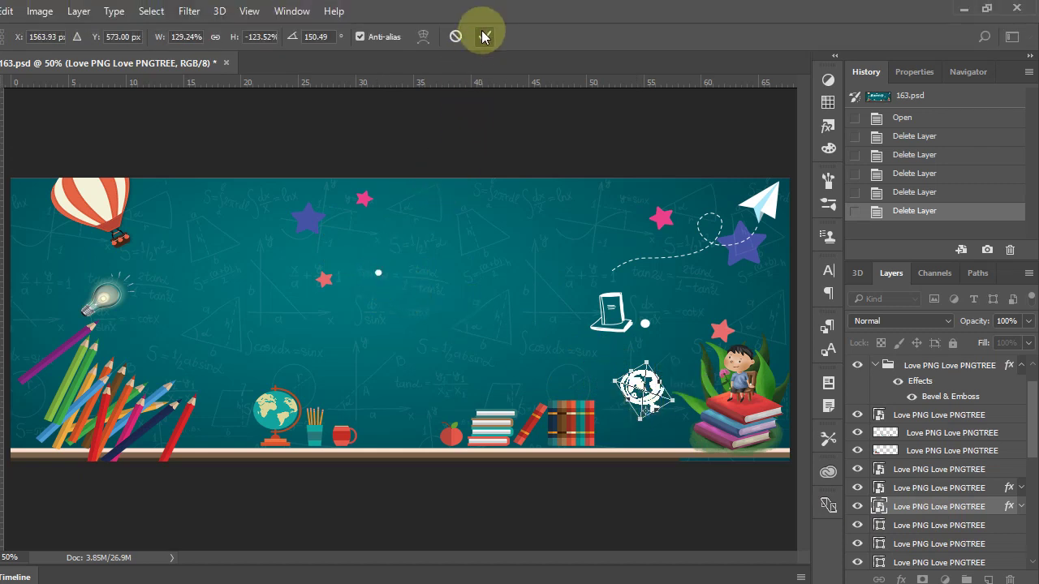
pyautogui.click(483, 36)
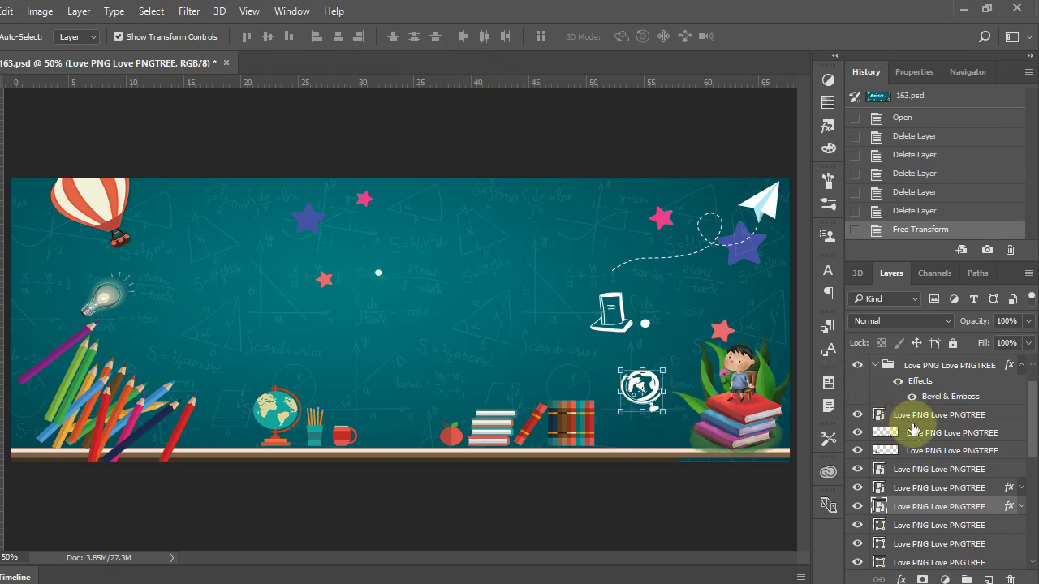
# Step: Go through the remaining layers one by one to examine which element of the banner each one holds
pyautogui.scroll(-3, 929, 434)
pyautogui.scroll(-3, 925, 442)
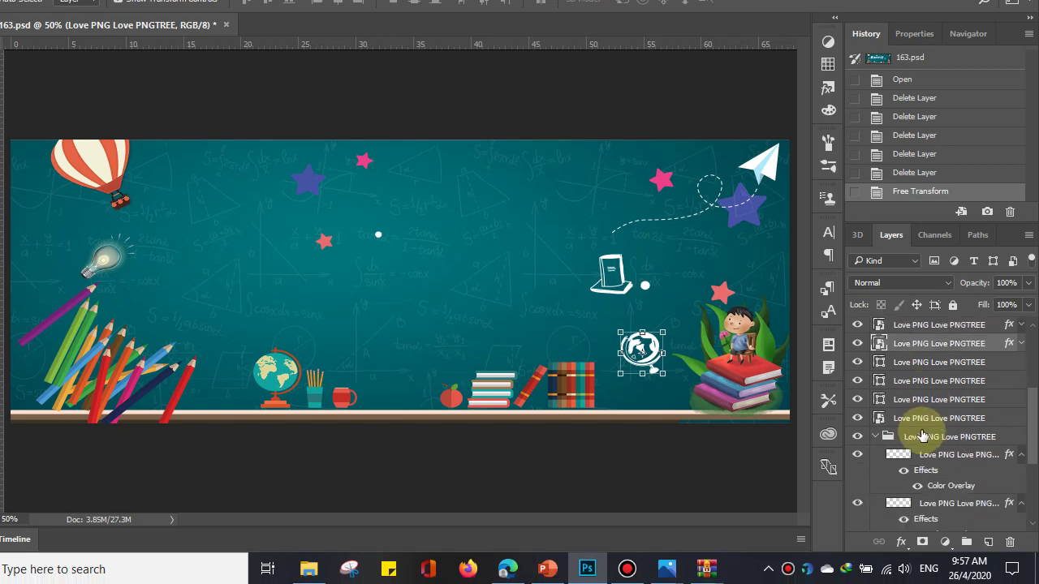
pyautogui.click(923, 401)
pyautogui.click(923, 382)
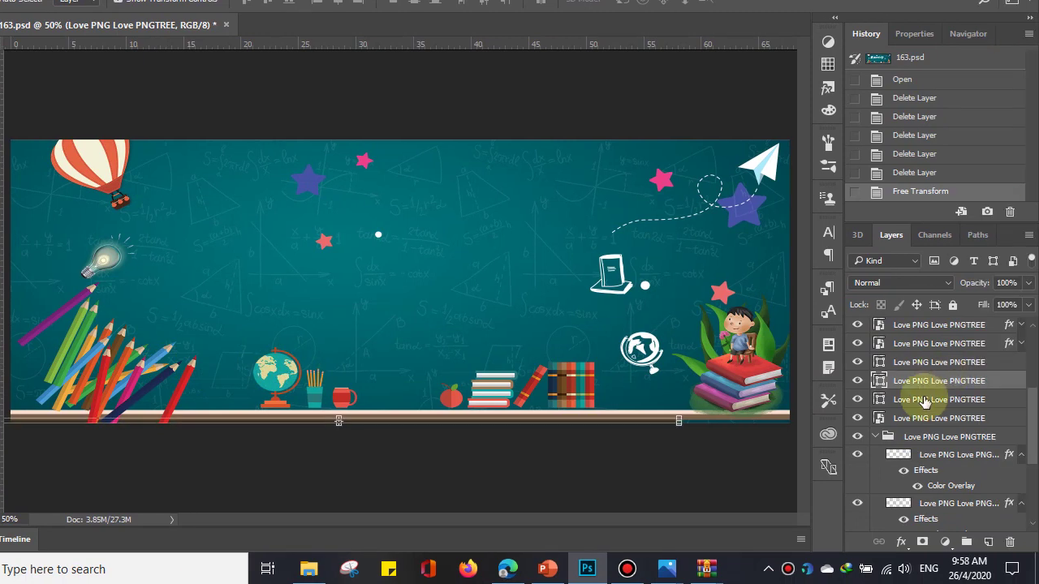
pyautogui.click(995, 401)
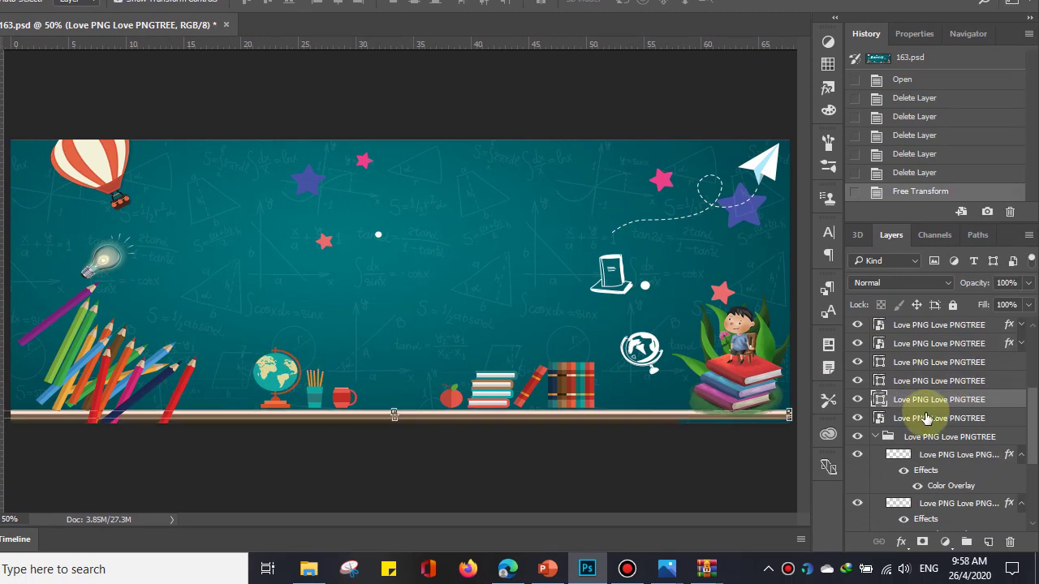
pyautogui.click(926, 418)
pyautogui.click(926, 345)
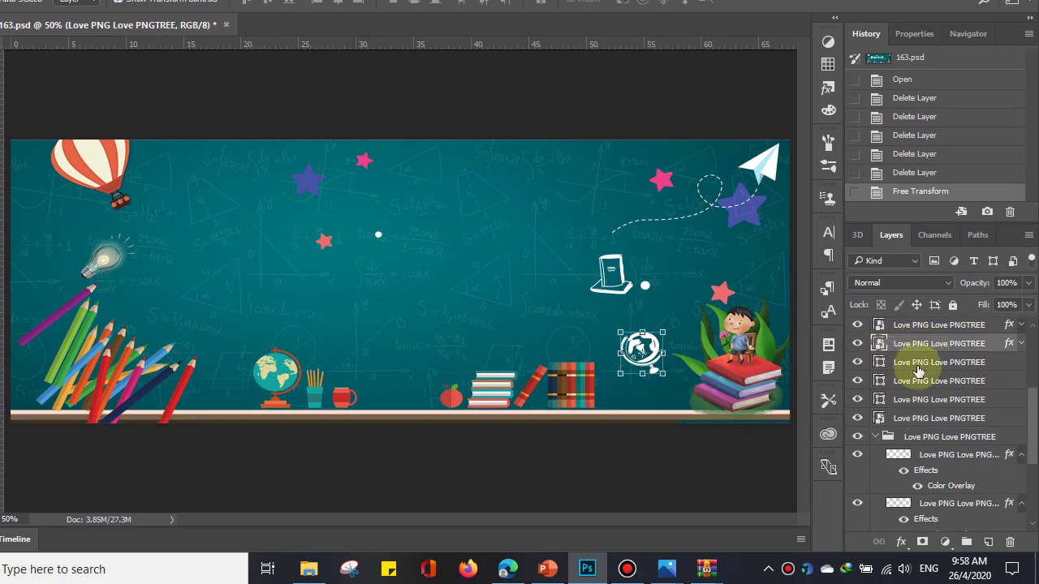
pyautogui.click(927, 363)
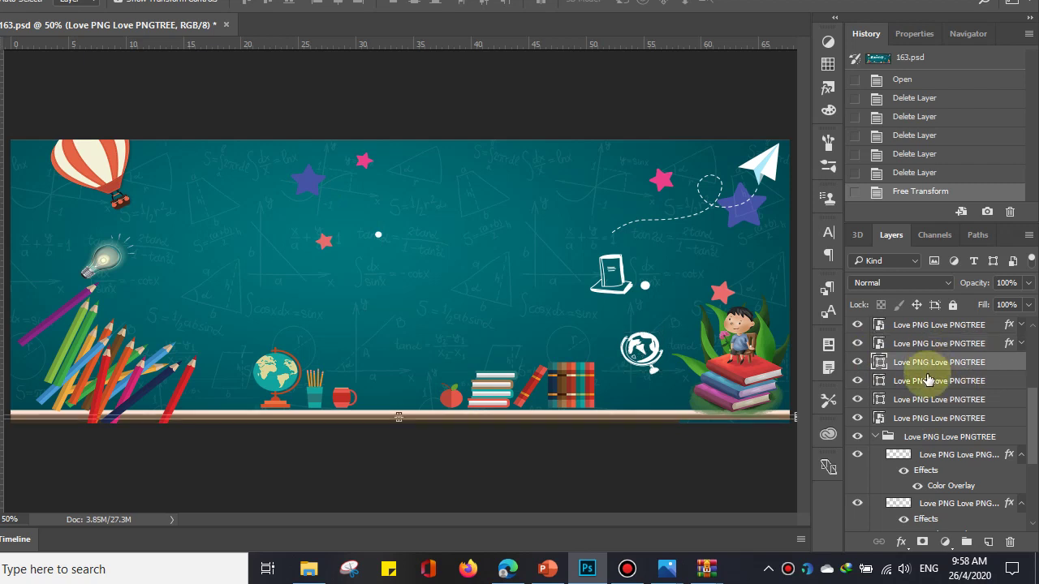
pyautogui.click(926, 383)
pyautogui.click(927, 400)
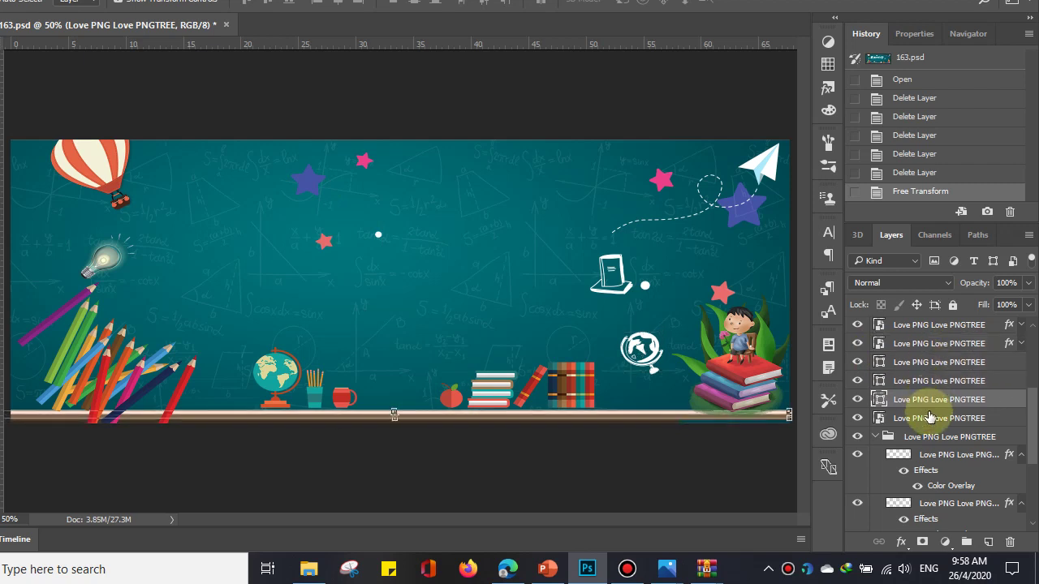
pyautogui.click(931, 420)
pyautogui.click(930, 438)
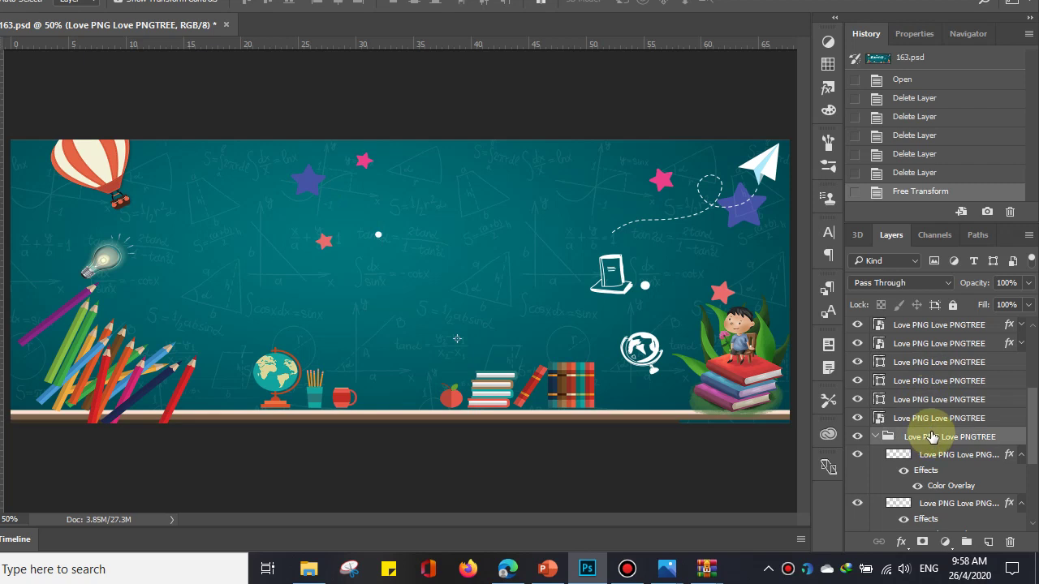
pyautogui.click(927, 345)
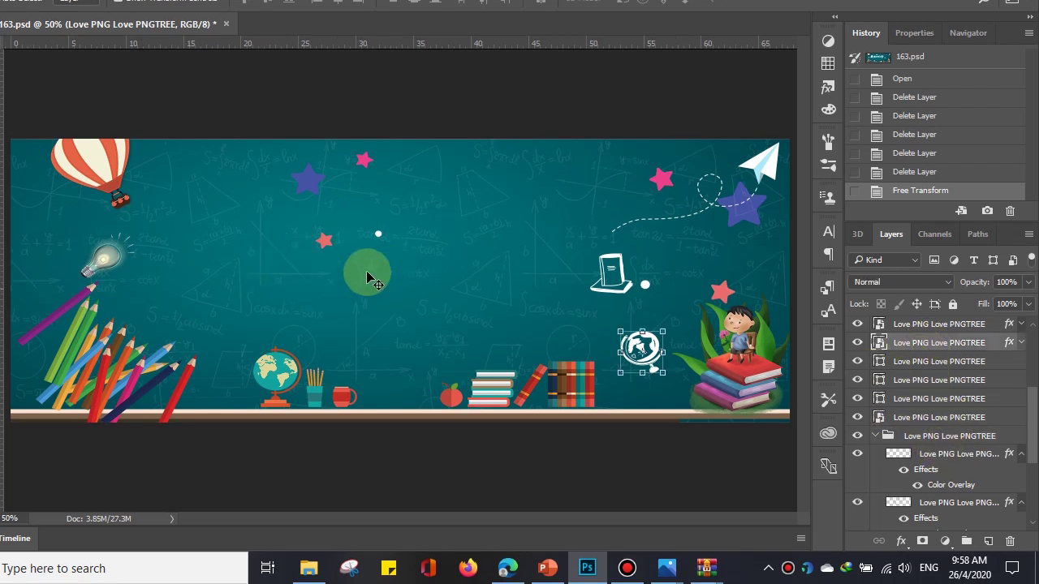
pyautogui.scroll(-3, 969, 369)
pyautogui.scroll(-2, 970, 380)
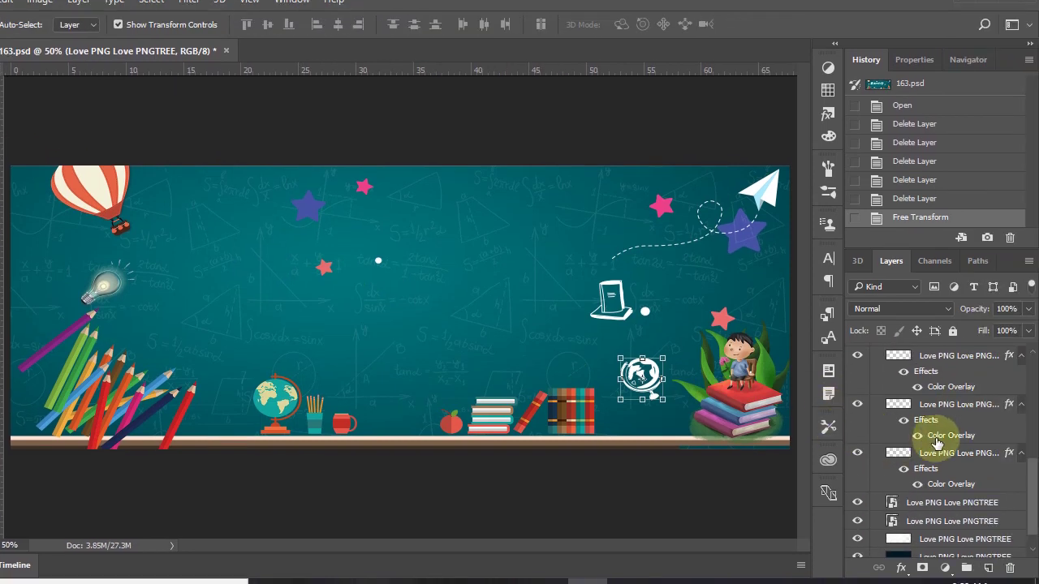
pyautogui.scroll(-1, 937, 439)
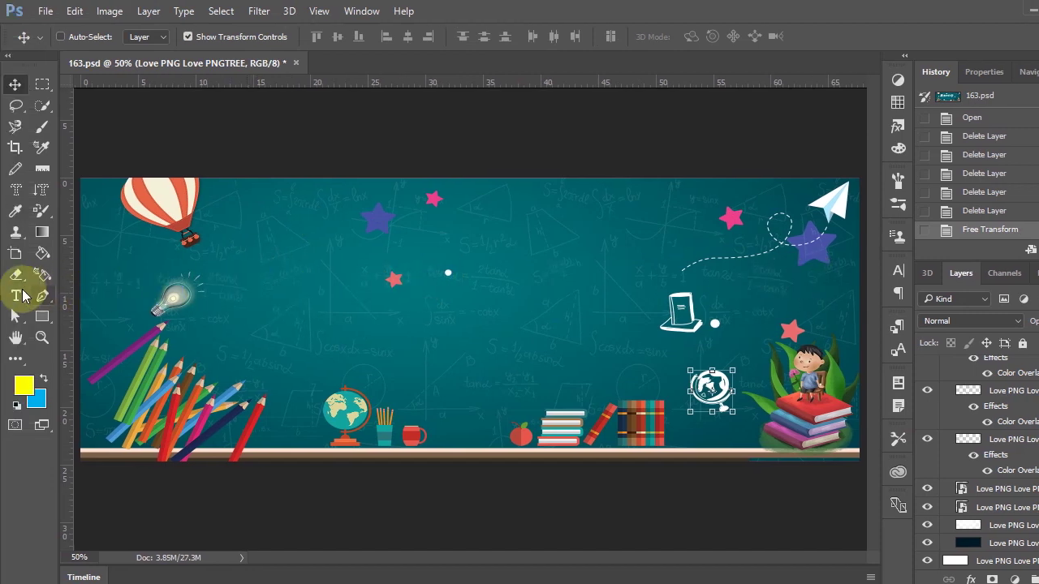
# Step: Add the white, centre-aligned title "Kelas Belajar Power Point" in 60 pt Hobo Std to the upper part of the chalkboard
pyautogui.click(15, 296)
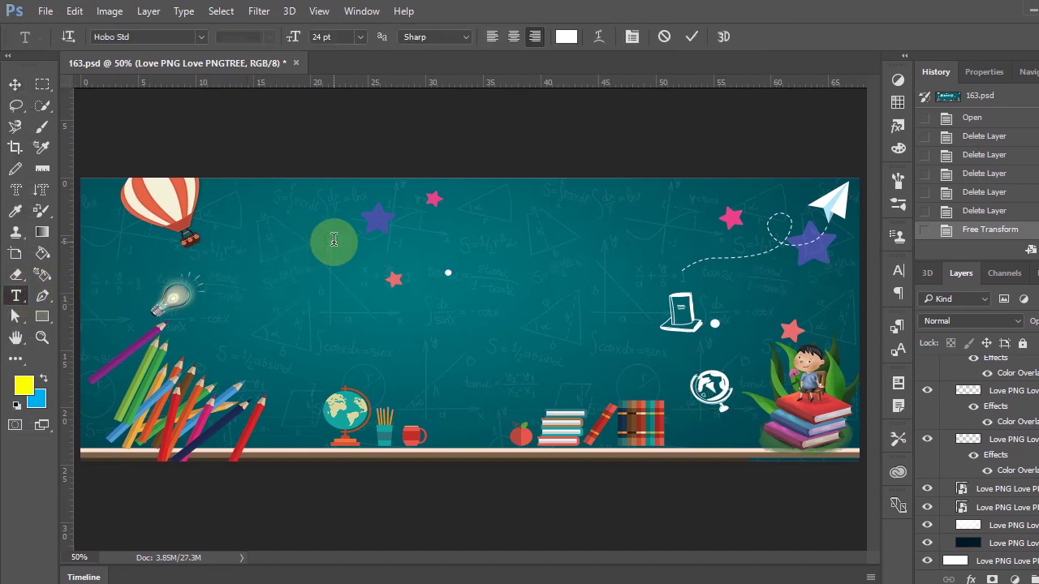
pyautogui.click(334, 239)
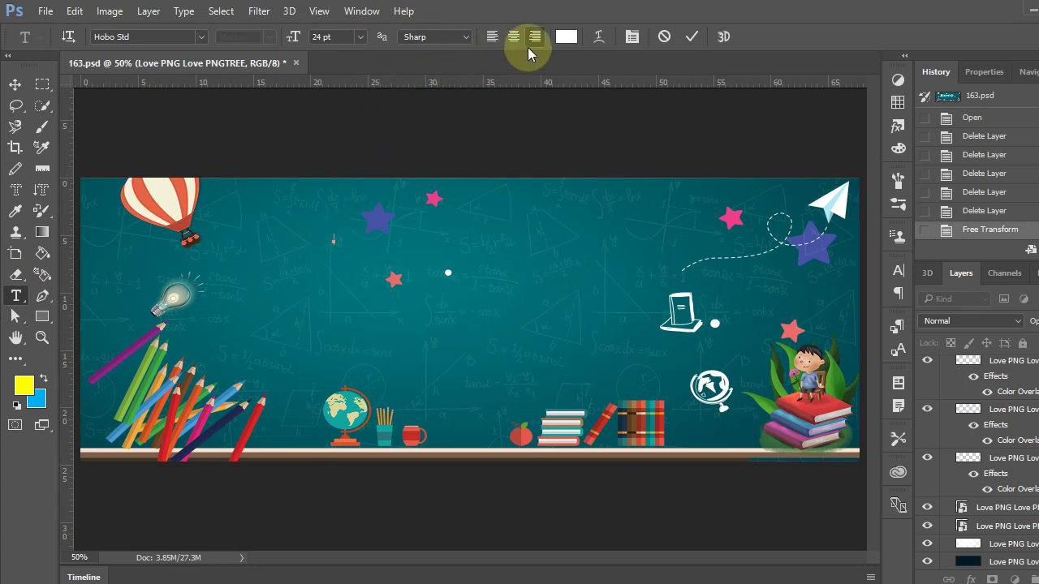
pyautogui.click(360, 37)
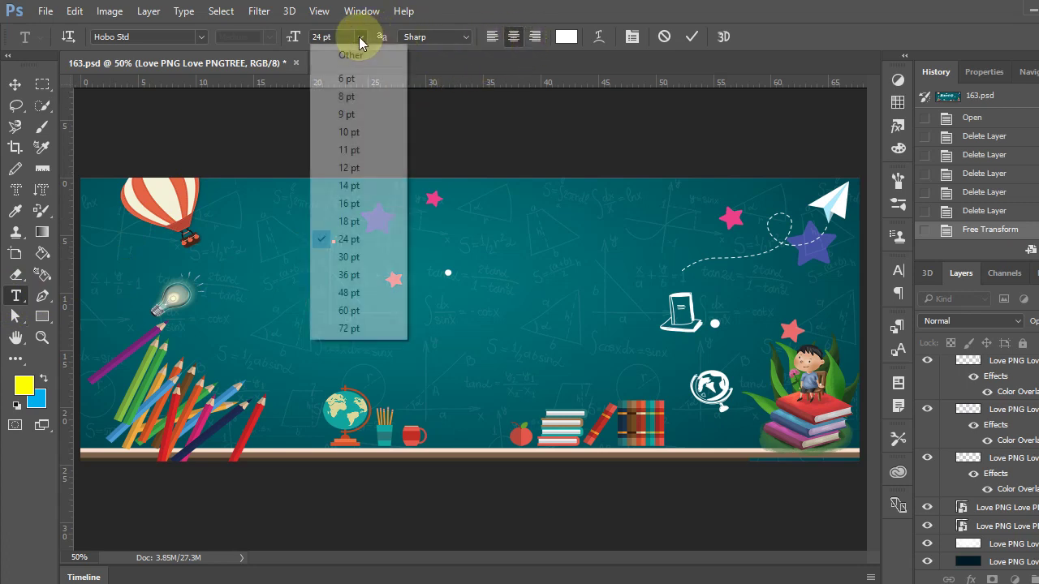
pyautogui.click(349, 310)
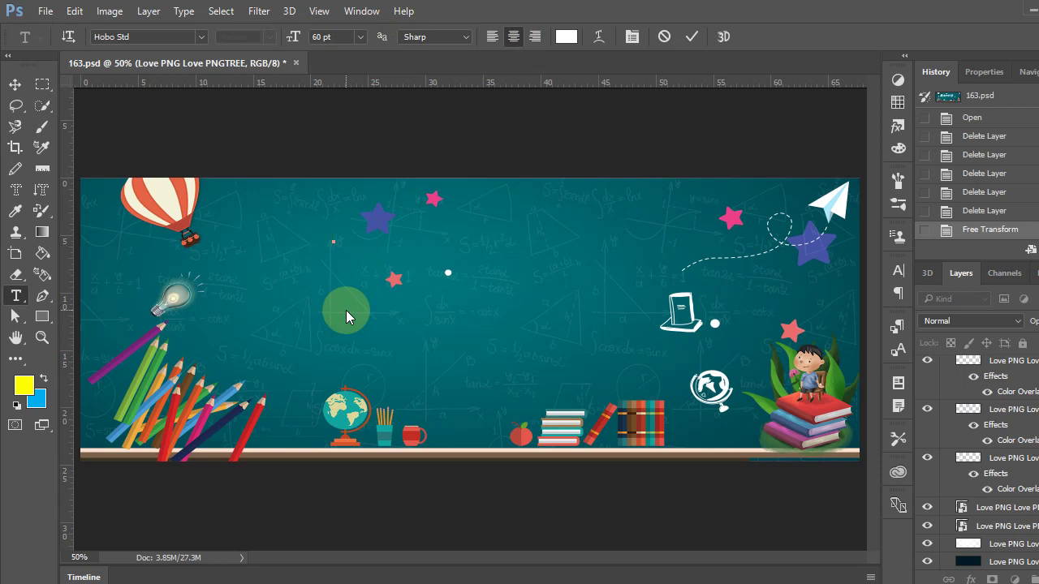
pyautogui.write('Kelas B')
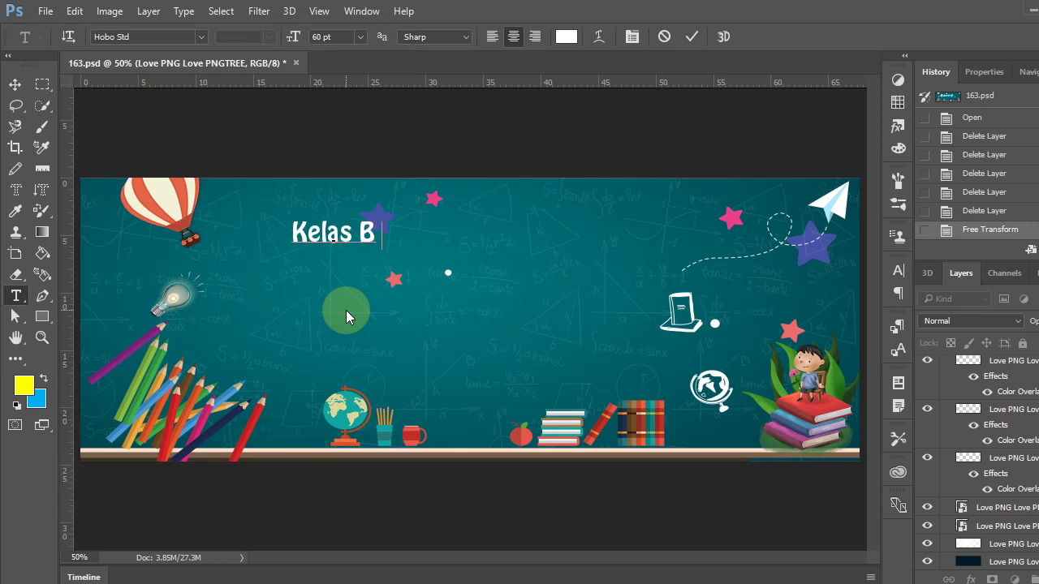
pyautogui.write('elajar ')
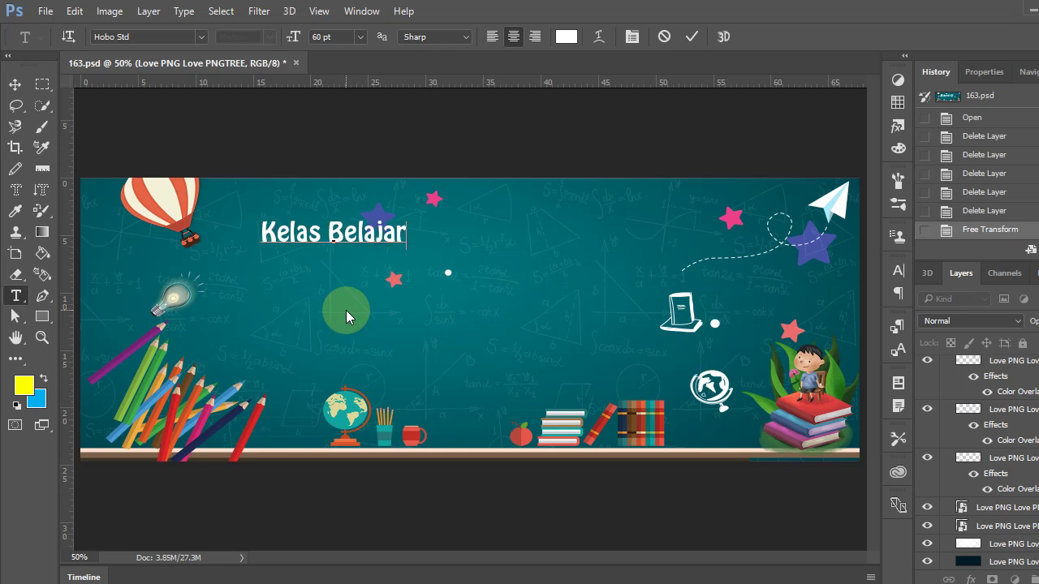
pyautogui.write('Powe')
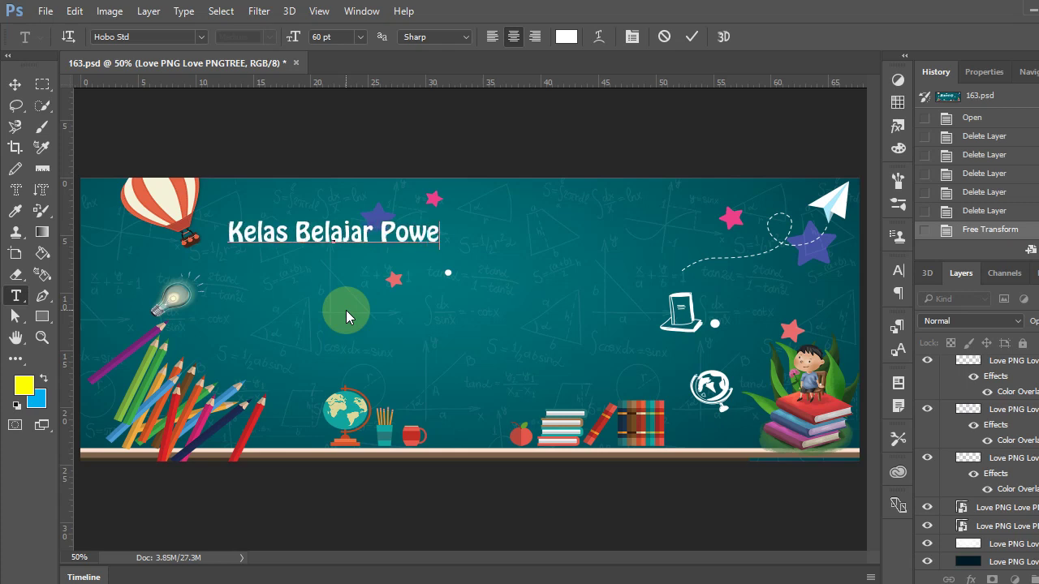
pyautogui.write('r Point')
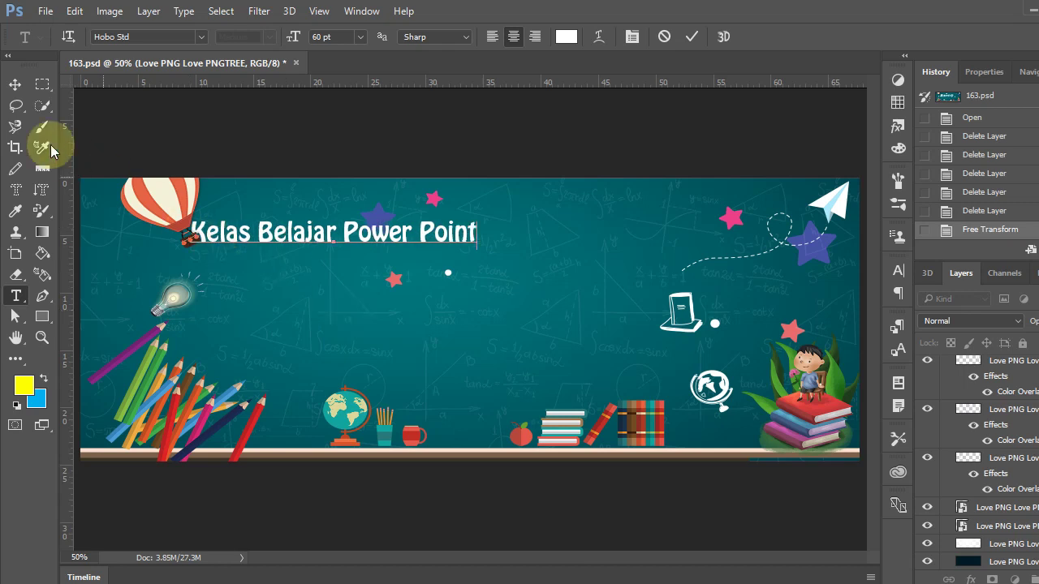
pyautogui.click(15, 86)
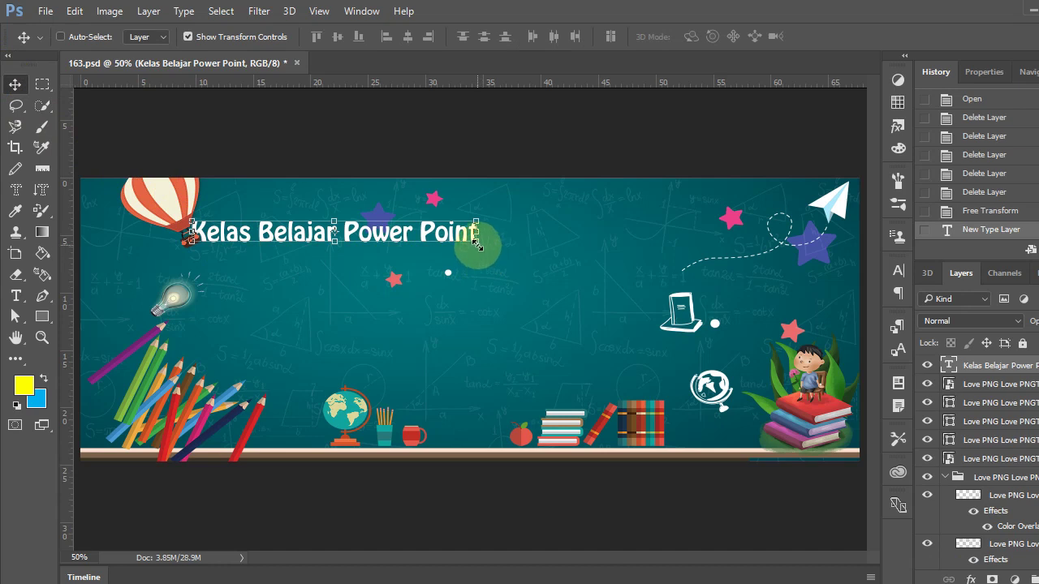
# Step: Enlarge the title to about 175% width and 189% height and place it across the middle of the chalkboard
pyautogui.moveTo(478, 243); pyautogui.dragTo(690, 247)
pyautogui.moveTo(467, 258); pyautogui.dragTo(496, 288)
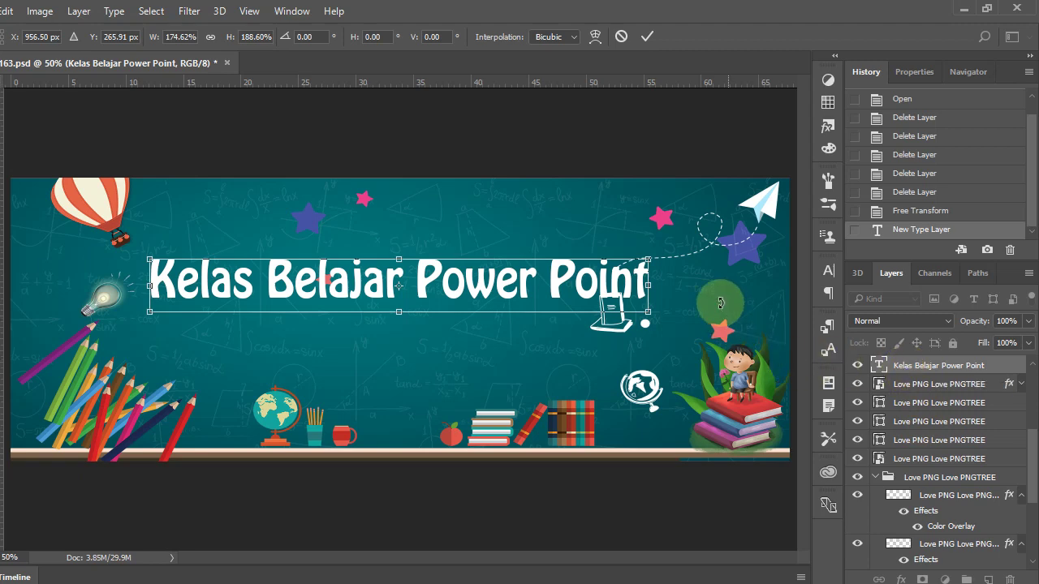
pyautogui.click(648, 36)
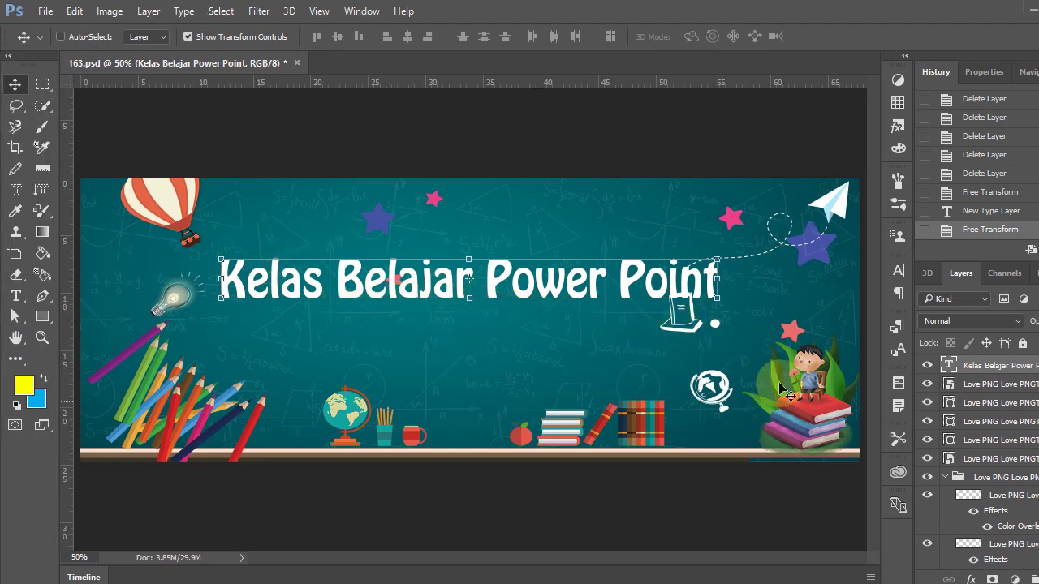
pyautogui.moveTo(710, 300); pyautogui.dragTo(724, 317)
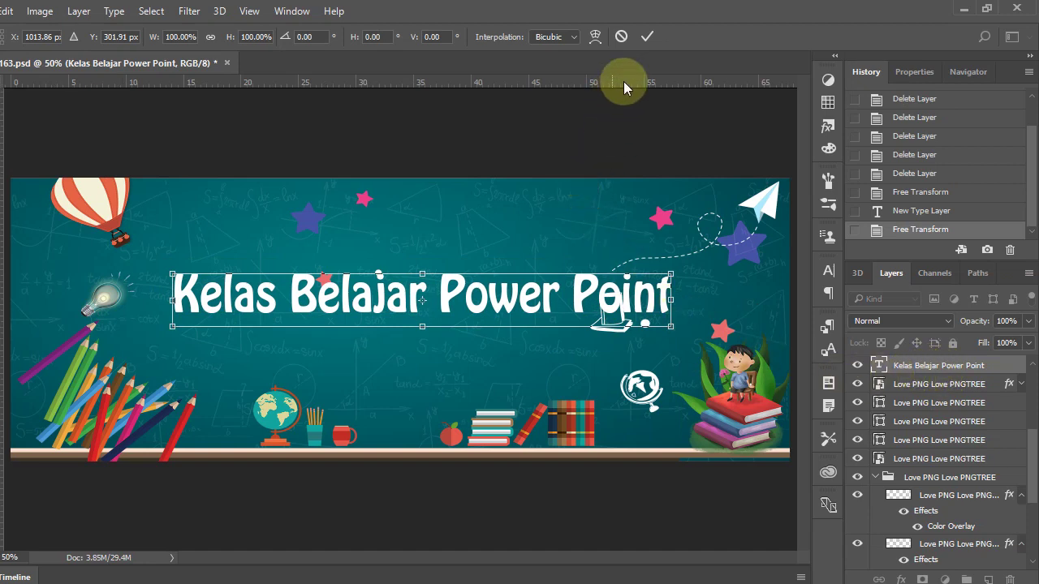
pyautogui.click(646, 37)
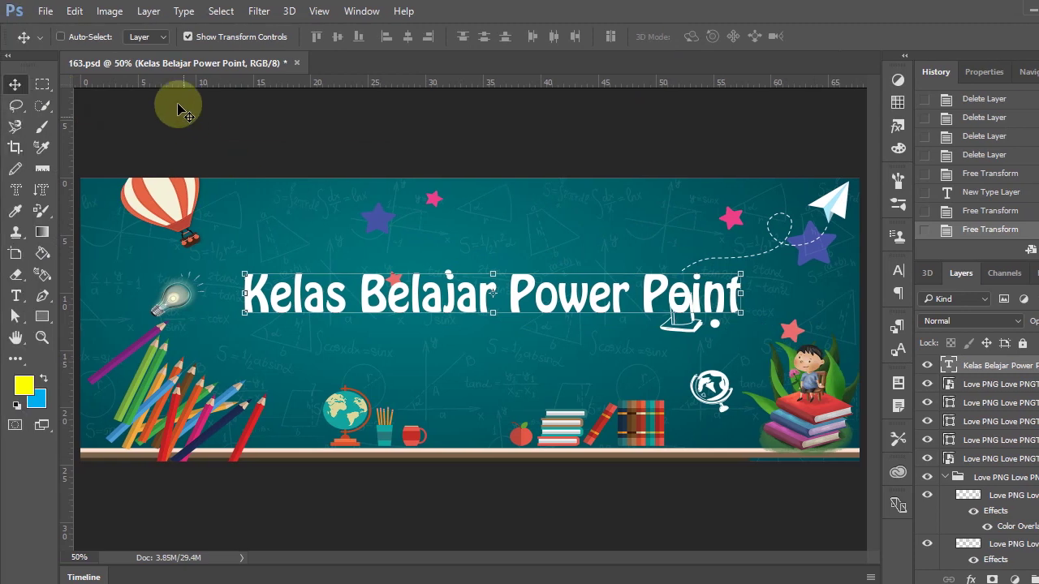
# Step: Look at the export options available for the edited banner without exporting it
pyautogui.click(46, 11)
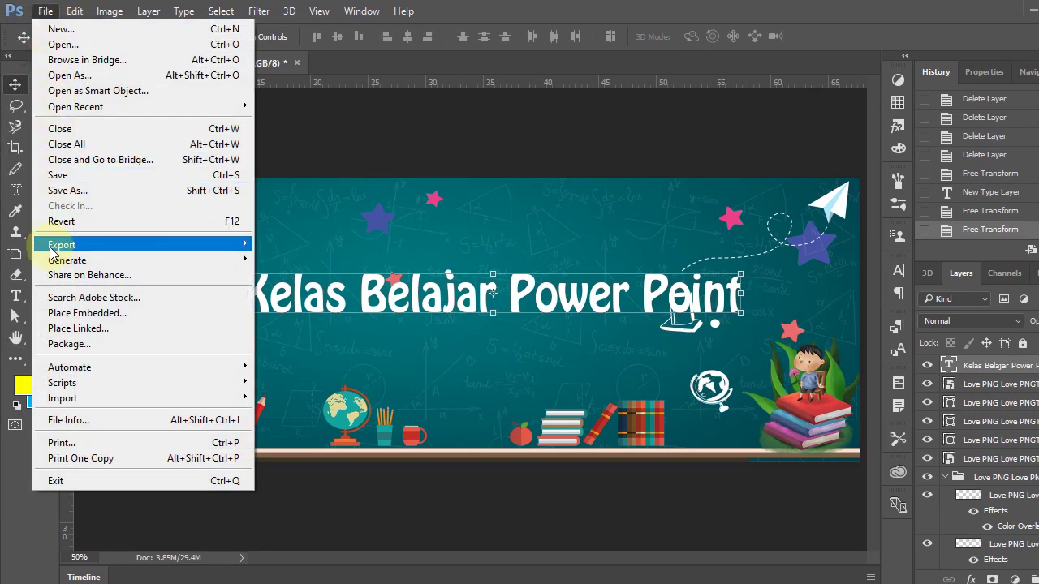
pyautogui.moveTo(163, 244)
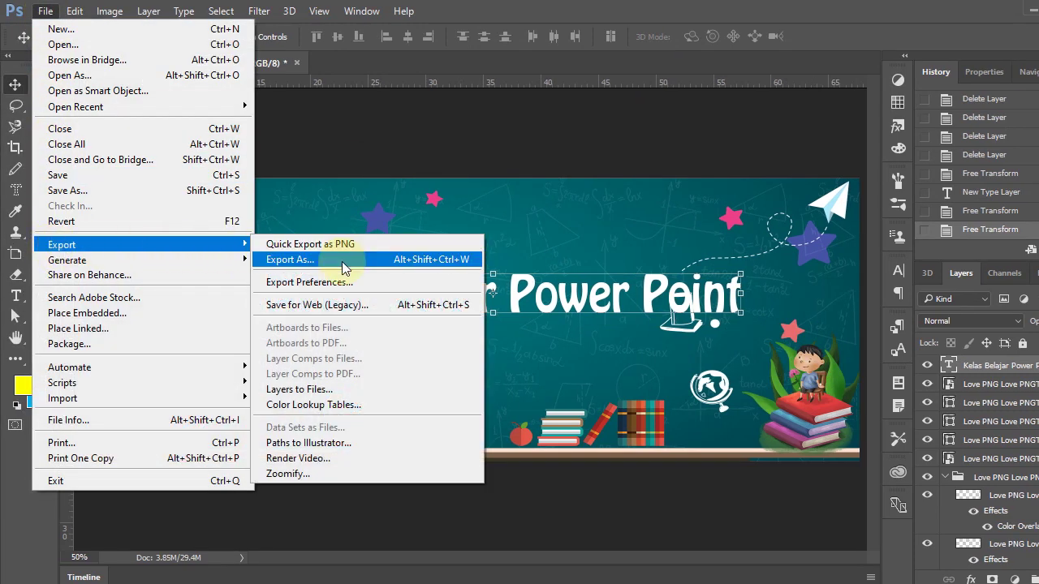
pyautogui.click(380, 162)
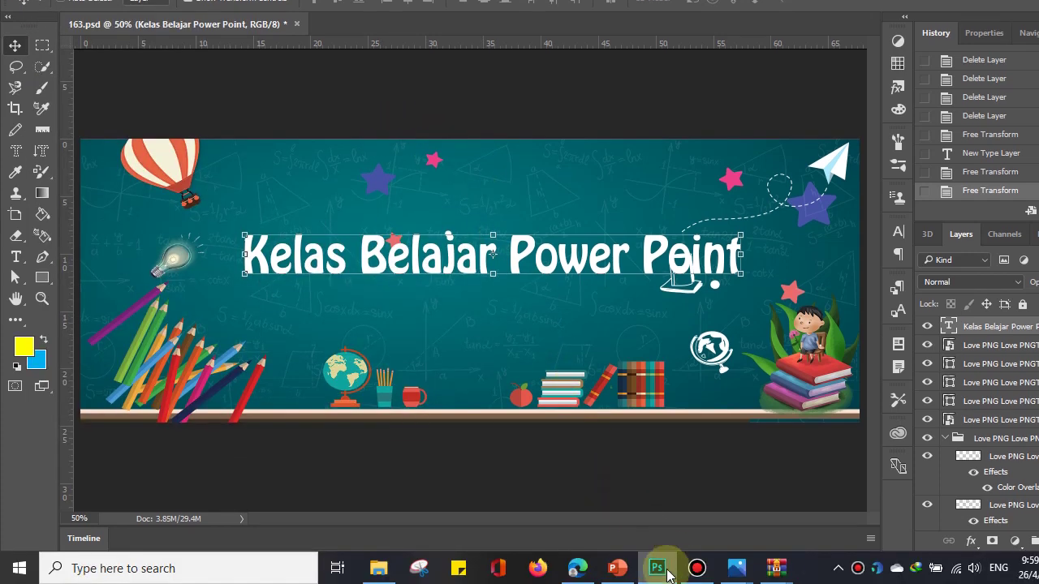
# Step: Switch to the PowerPoint presentation with the Photoshop and PowerPoint cartoon comparison slide
pyautogui.moveTo(694, 573)
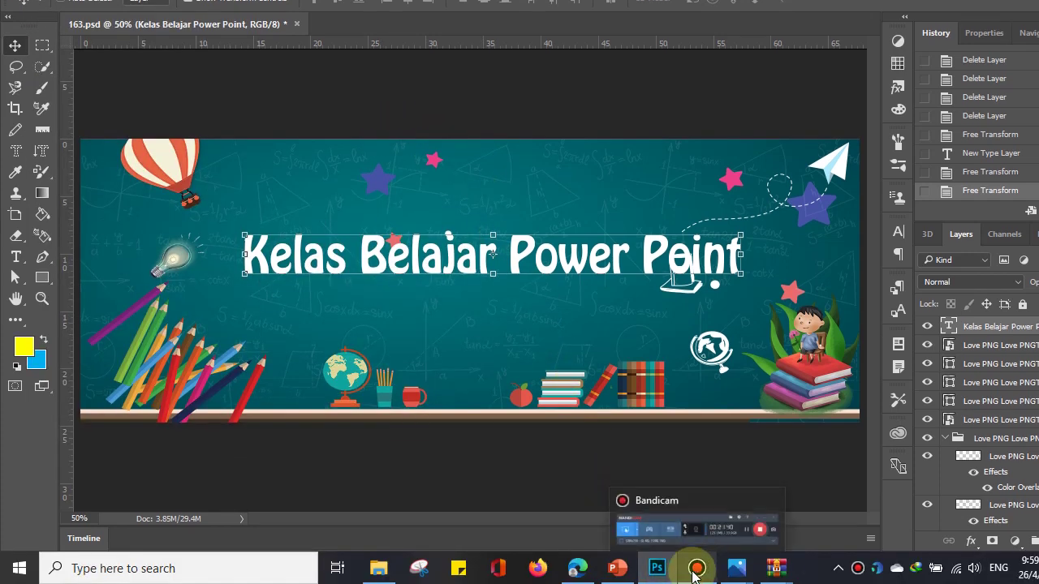
pyautogui.click(617, 568)
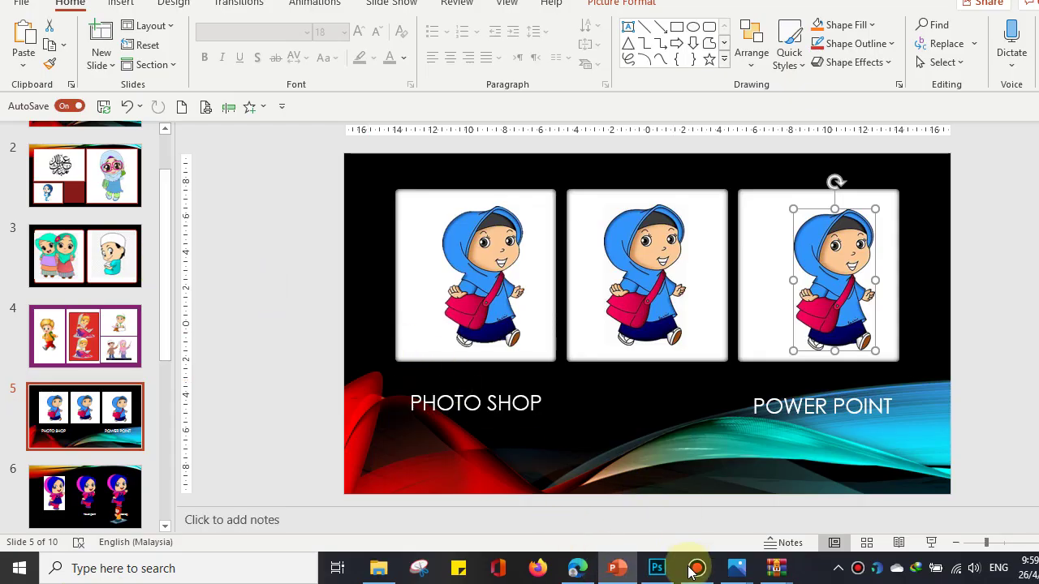
pyautogui.moveTo(692, 572)
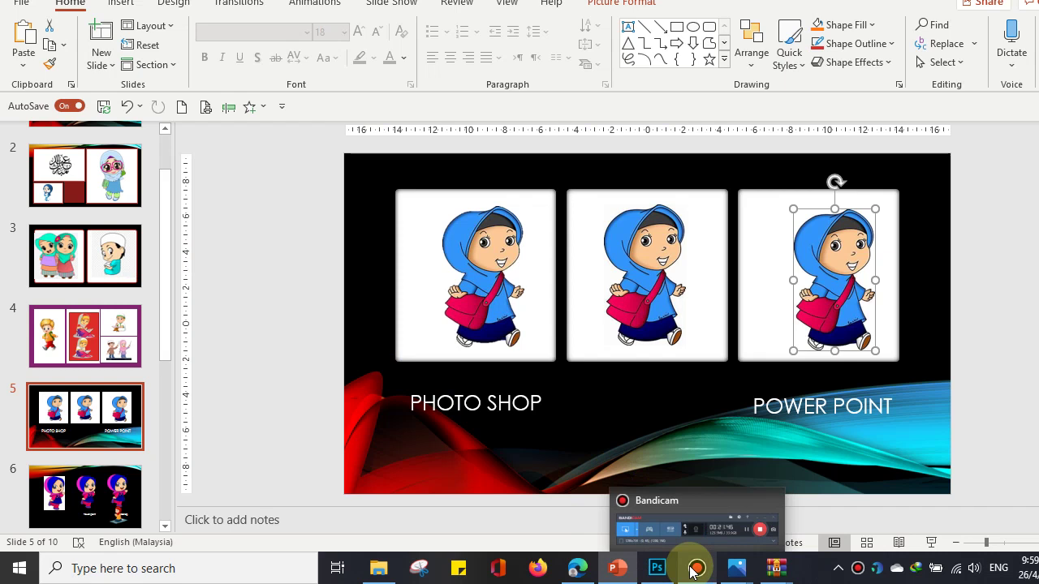
# Step: Browse the slide thumbnails and display the first slide with the list of five lesson topics
pyautogui.scroll(-1, 114, 357)
pyautogui.click(114, 357)
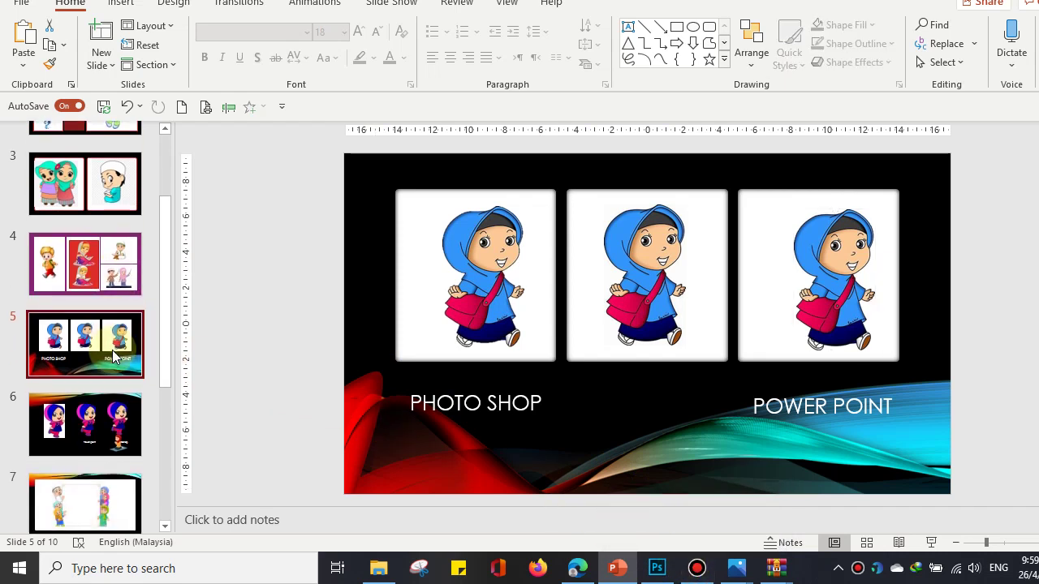
pyautogui.scroll(-1, 113, 354)
pyautogui.scroll(3, 113, 350)
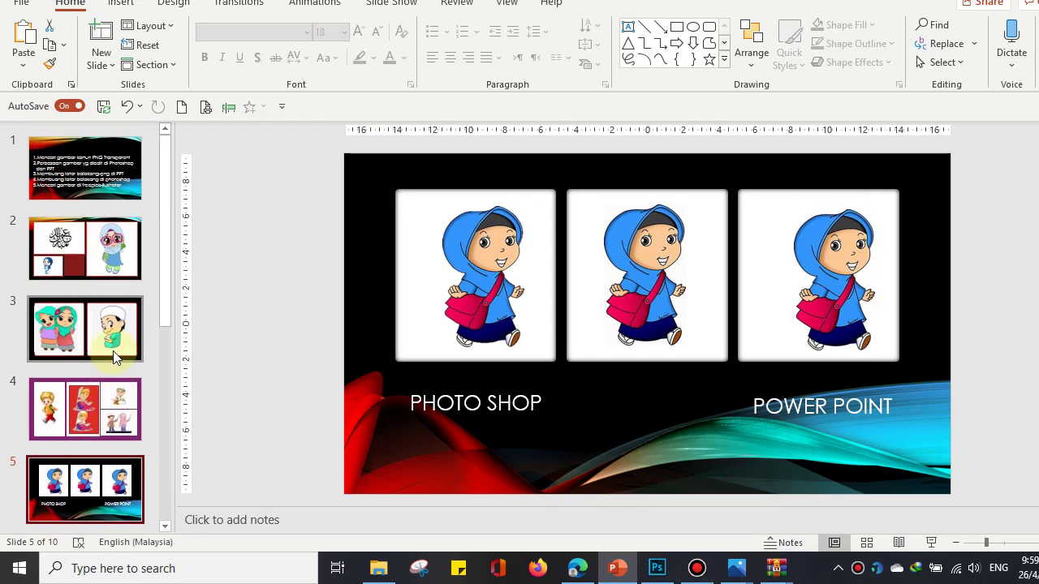
pyautogui.click(105, 167)
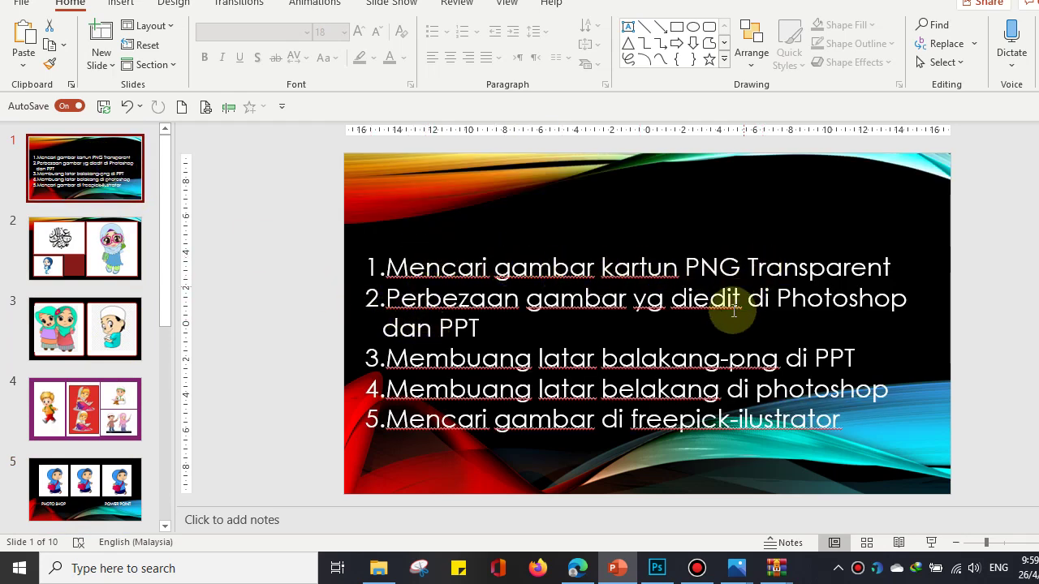
# Step: Switch to the Edge browser with the Pngtree pages and open a new tab
pyautogui.click(576, 568)
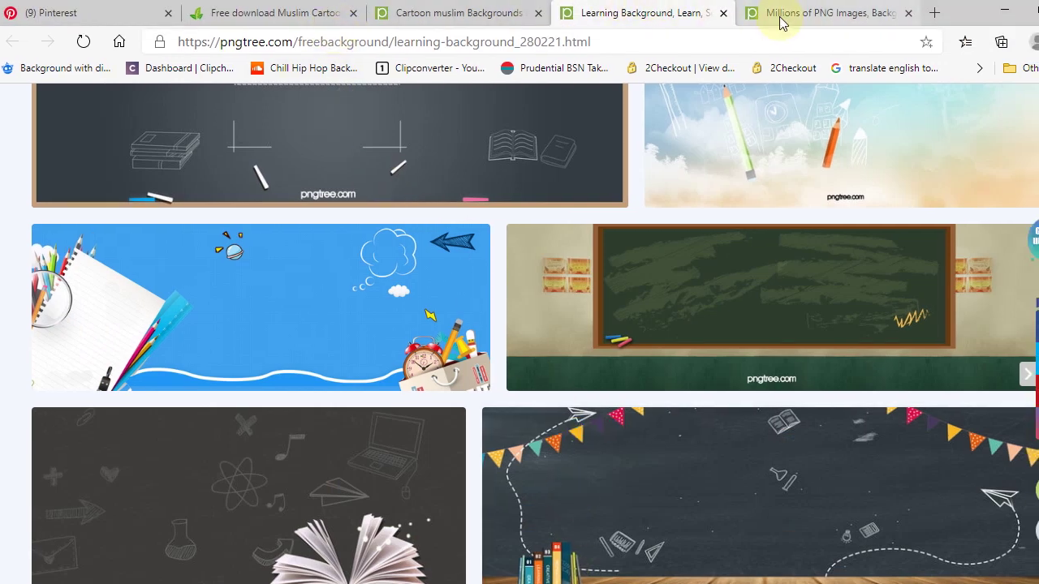
pyautogui.click(779, 21)
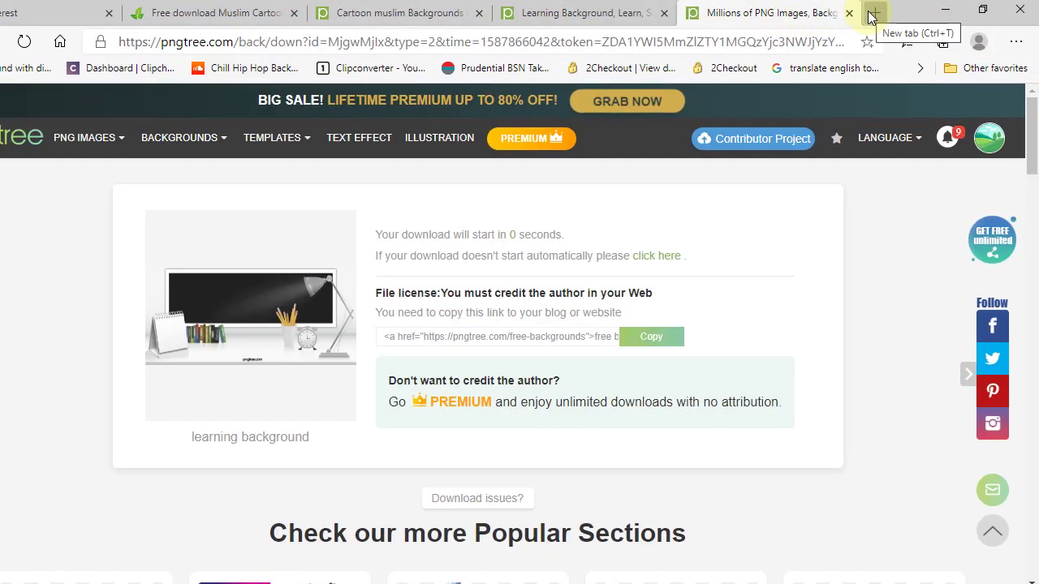
pyautogui.click(873, 14)
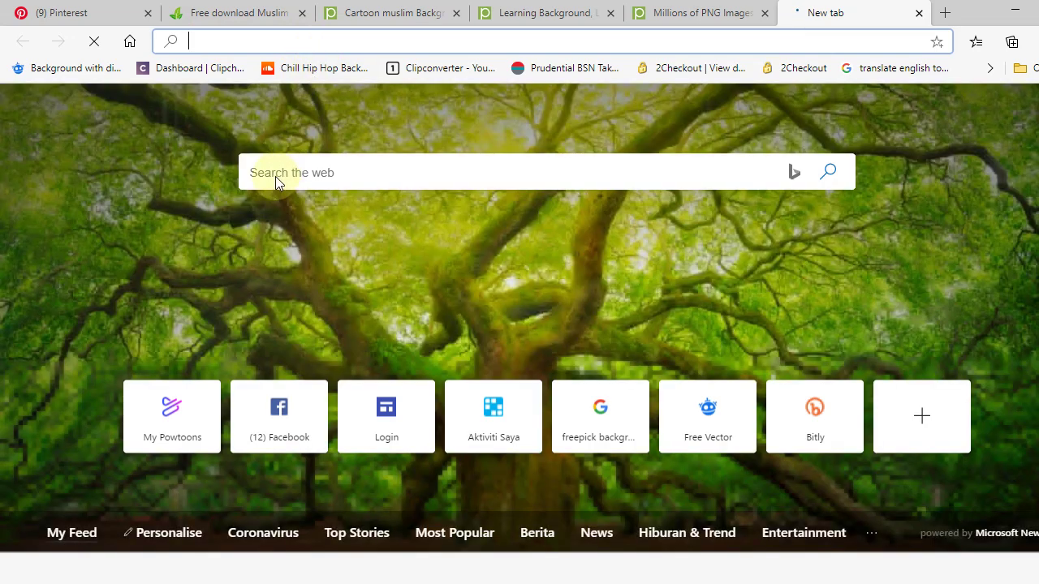
# Step: Search the web for "transparent image book" and browse the image results
pyautogui.click(269, 175)
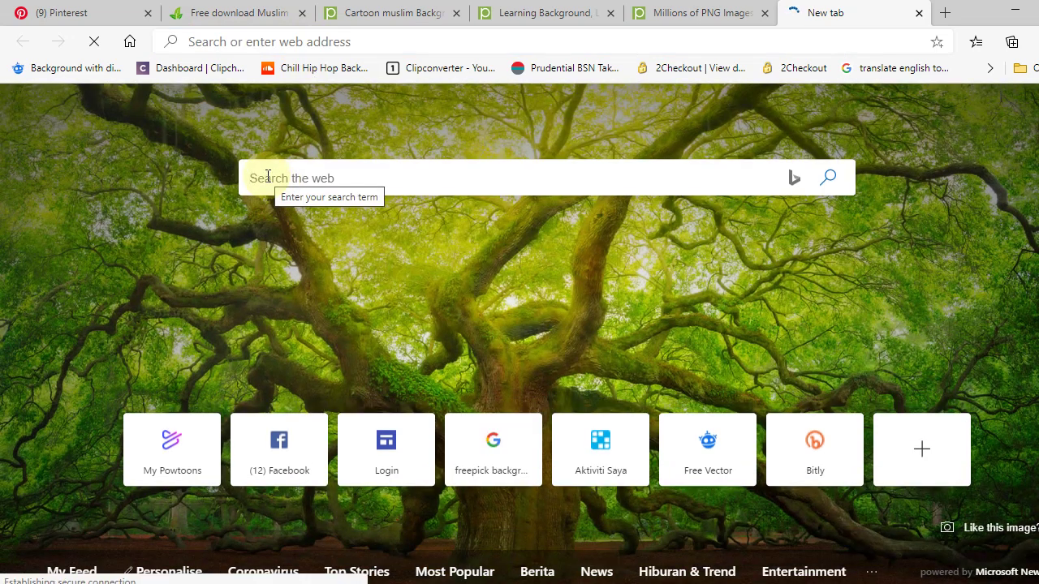
pyautogui.write('tra')
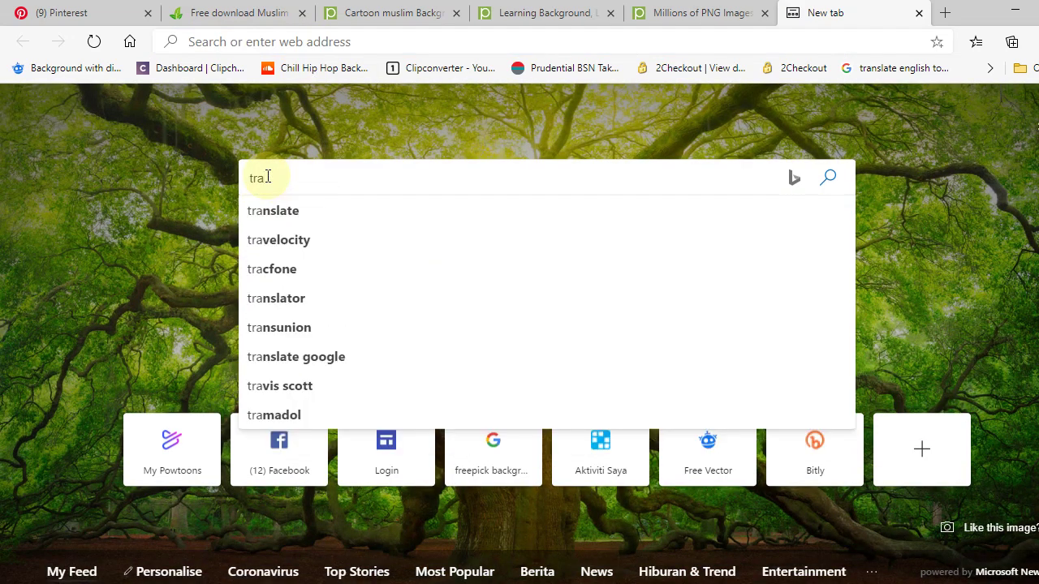
pyautogui.write('nspare')
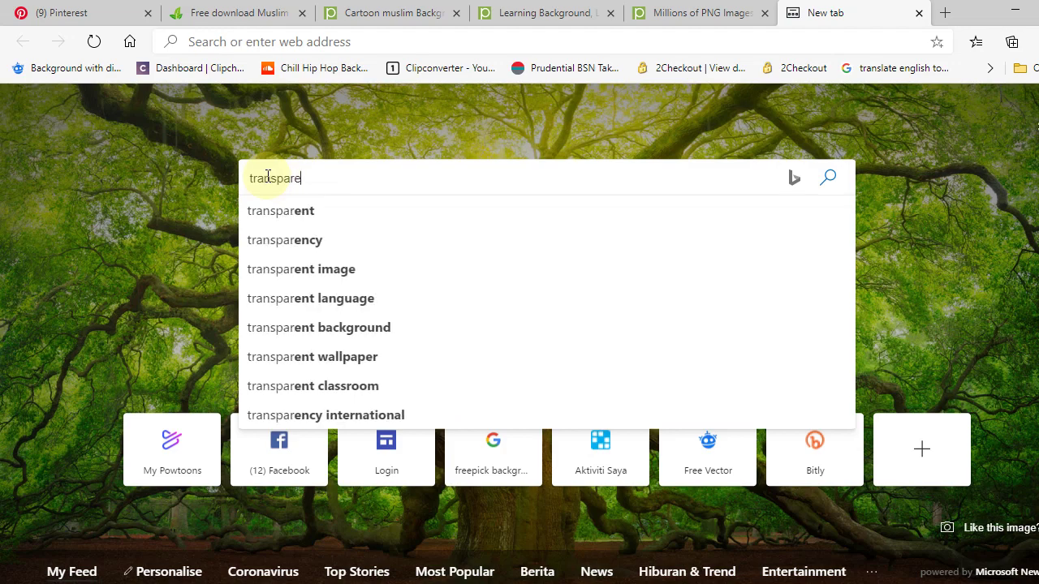
pyautogui.write('nt image')
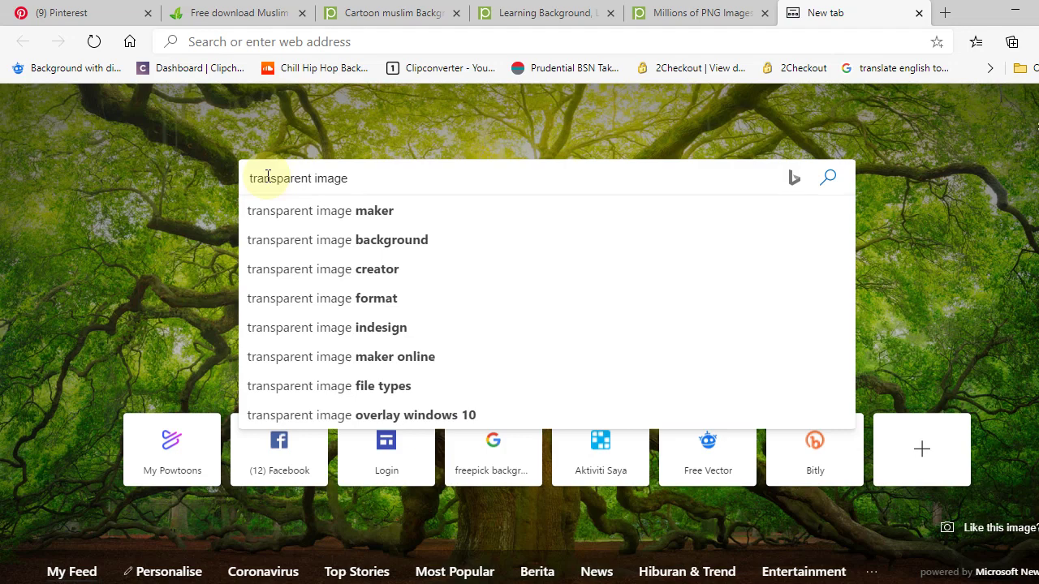
pyautogui.write(' boo')
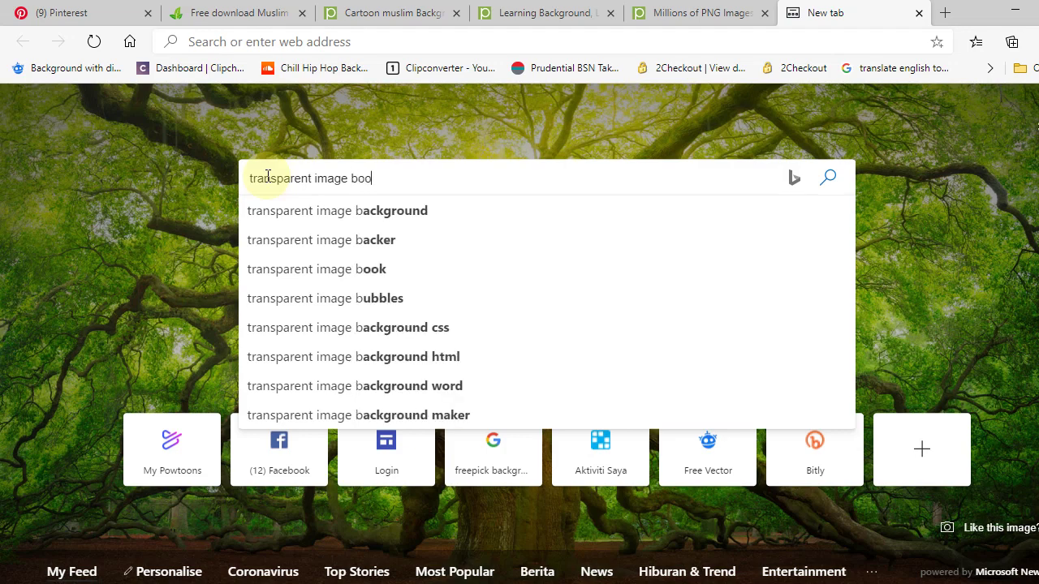
pyautogui.write('k')
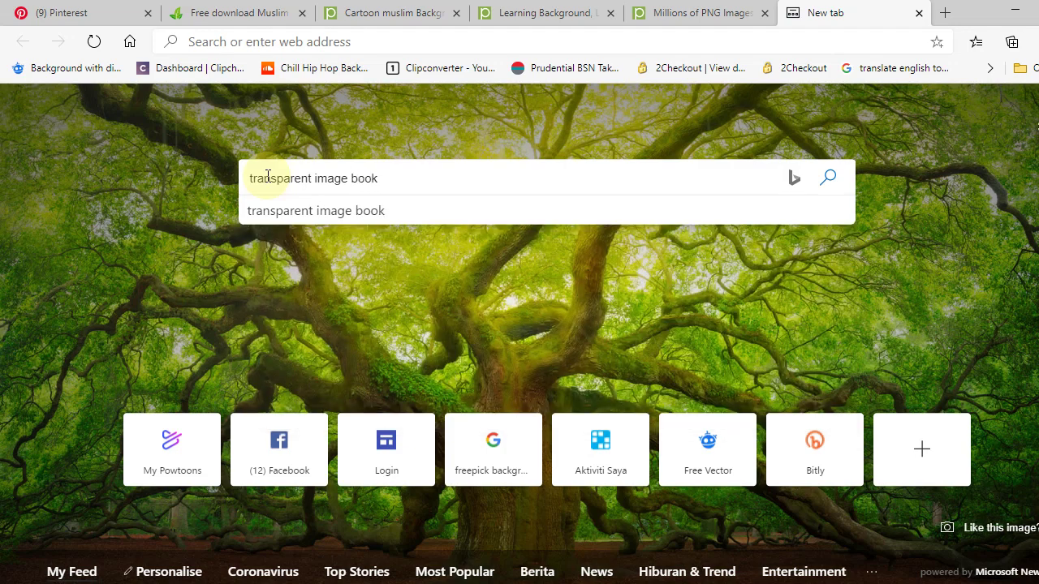
pyautogui.click(337, 213)
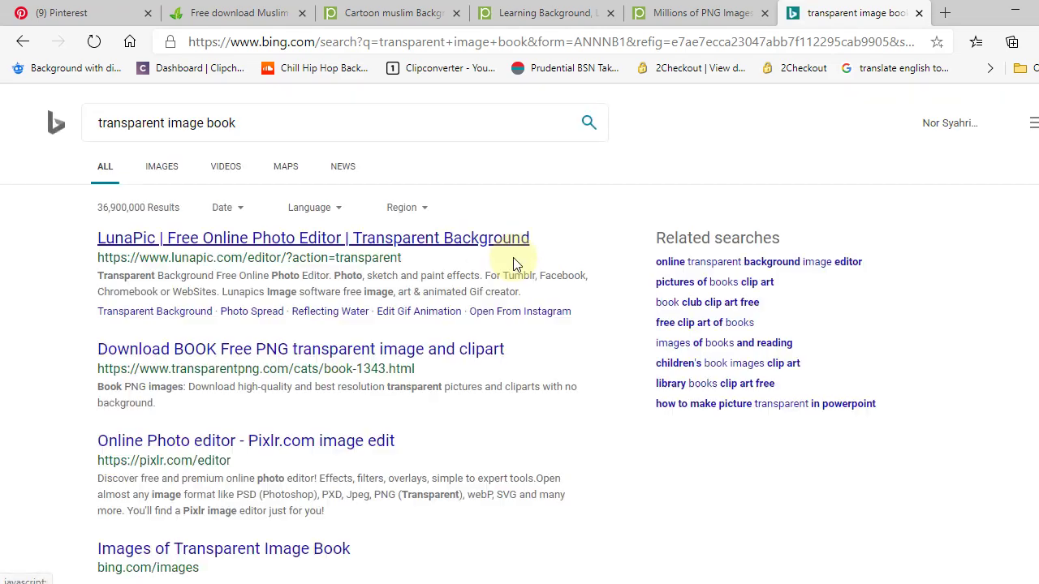
pyautogui.click(168, 170)
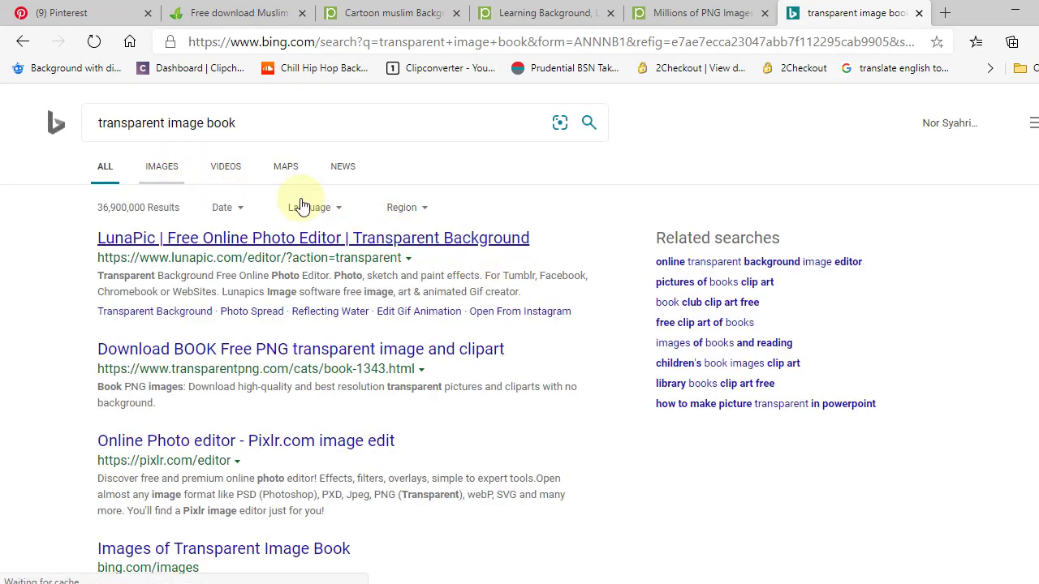
pyautogui.scroll(-3, 585, 290)
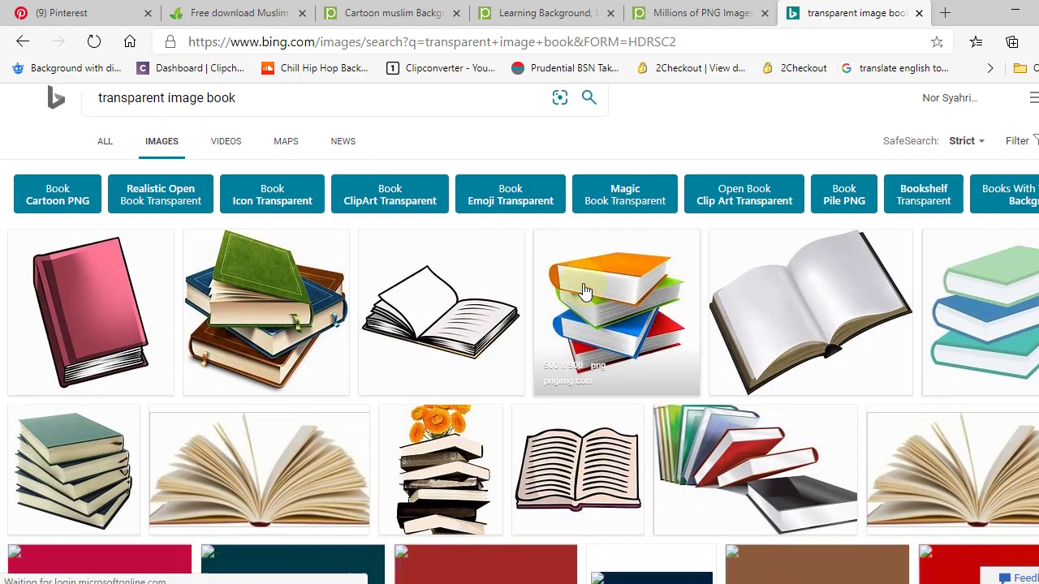
# Step: Change the image search to "transparent image cartoon" and browse the results
pyautogui.scroll(4, 586, 290)
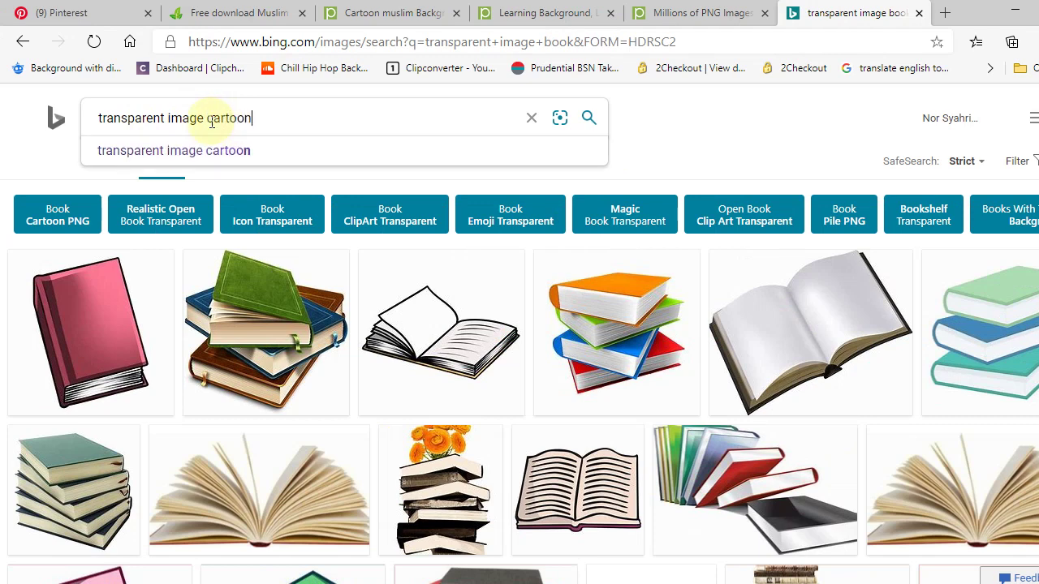
pyautogui.click(208, 151)
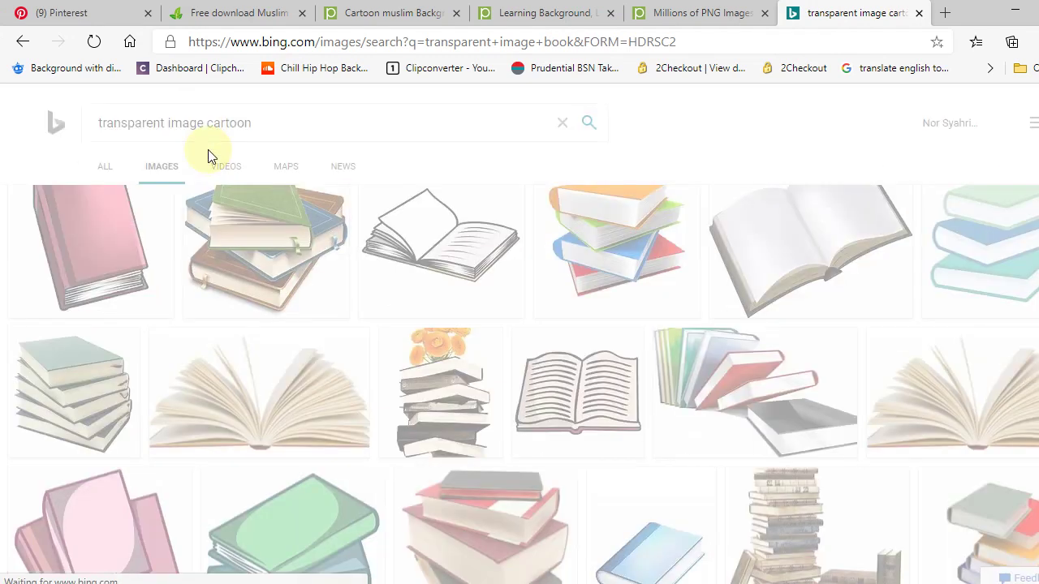
pyautogui.scroll(-5, 550, 325)
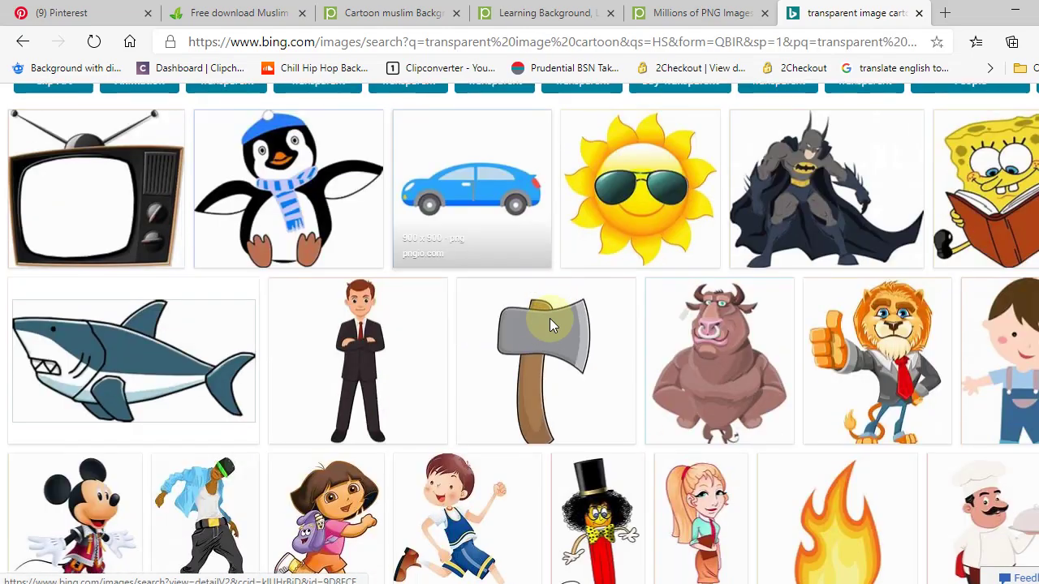
pyautogui.scroll(-3, 550, 318)
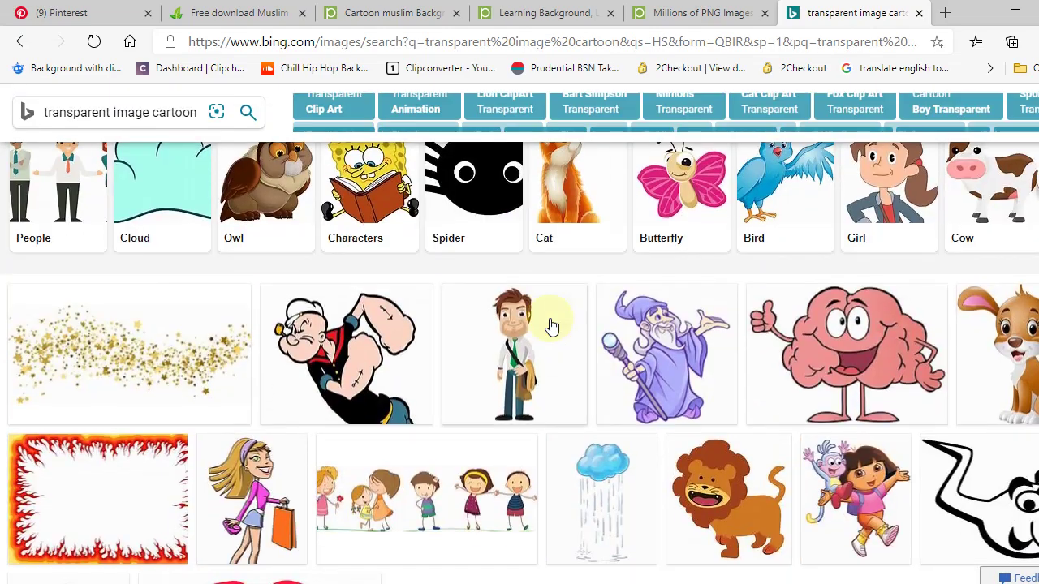
pyautogui.scroll(8, 549, 318)
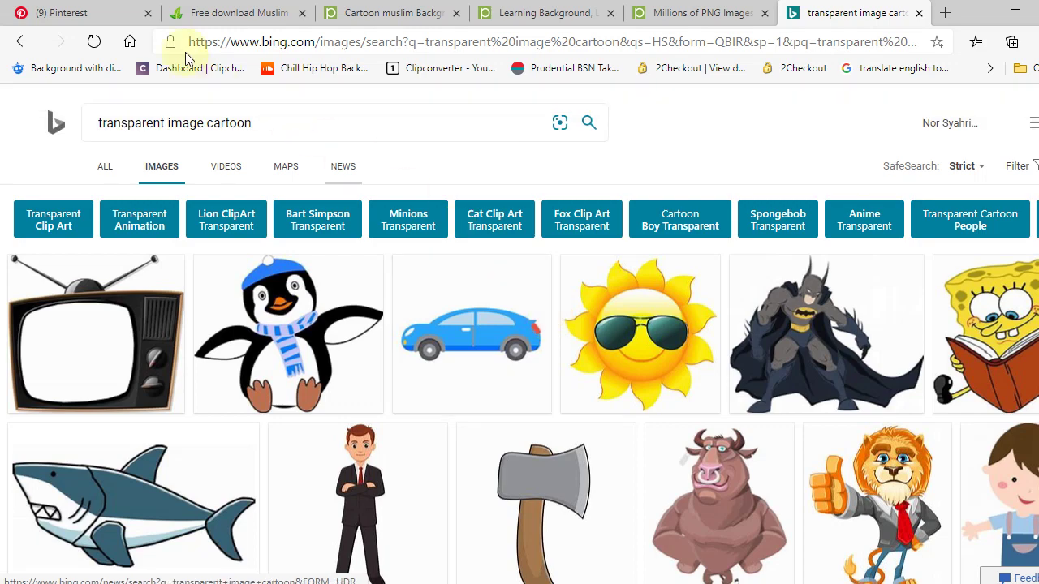
# Step: Save the open Pinterest page as a favorite named "(9) Pinterest" in the Favorites bar folder
pyautogui.click(77, 18)
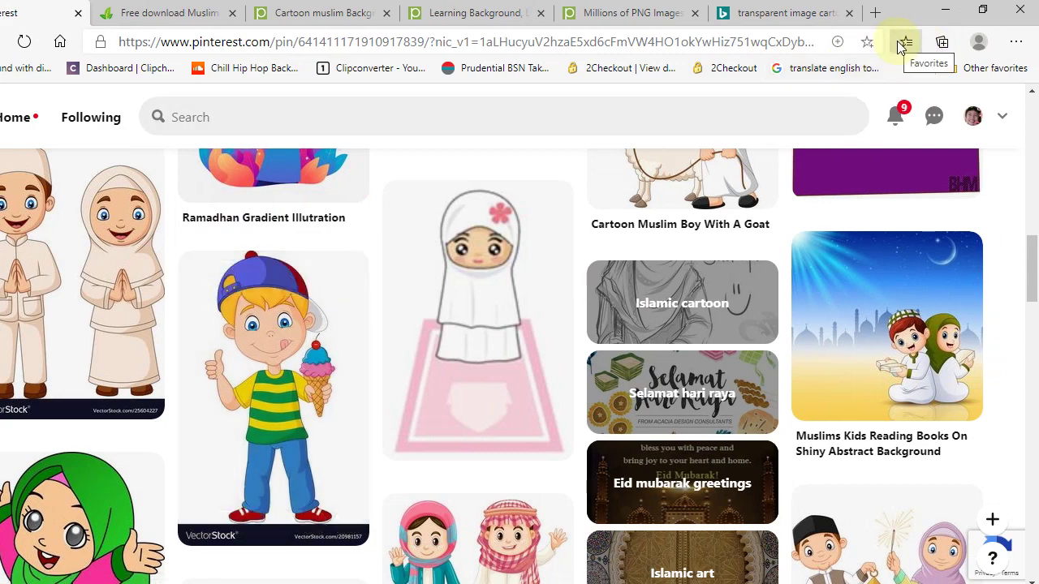
pyautogui.click(903, 42)
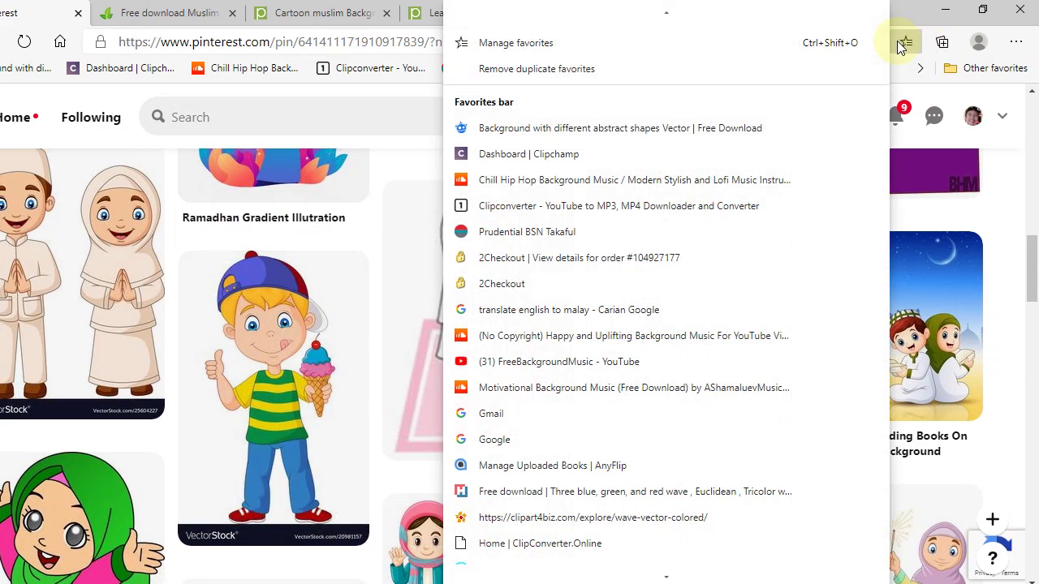
pyautogui.click(904, 44)
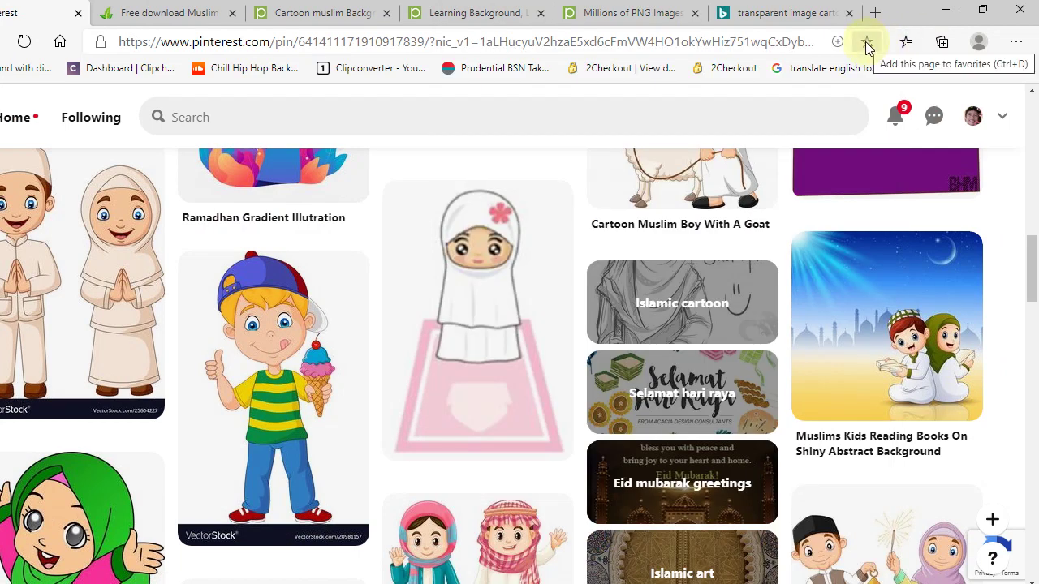
pyautogui.click(867, 42)
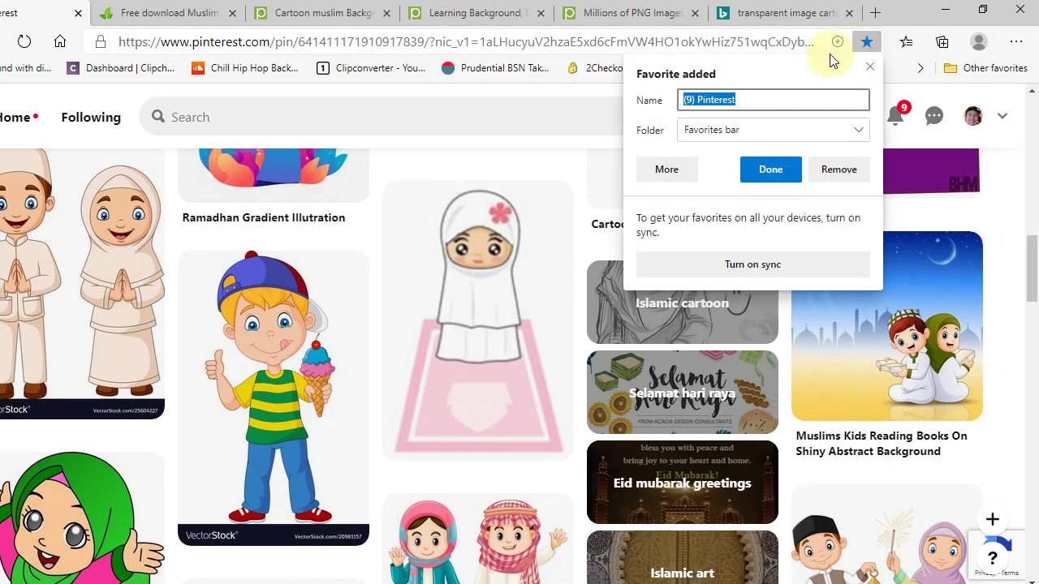
pyautogui.click(767, 170)
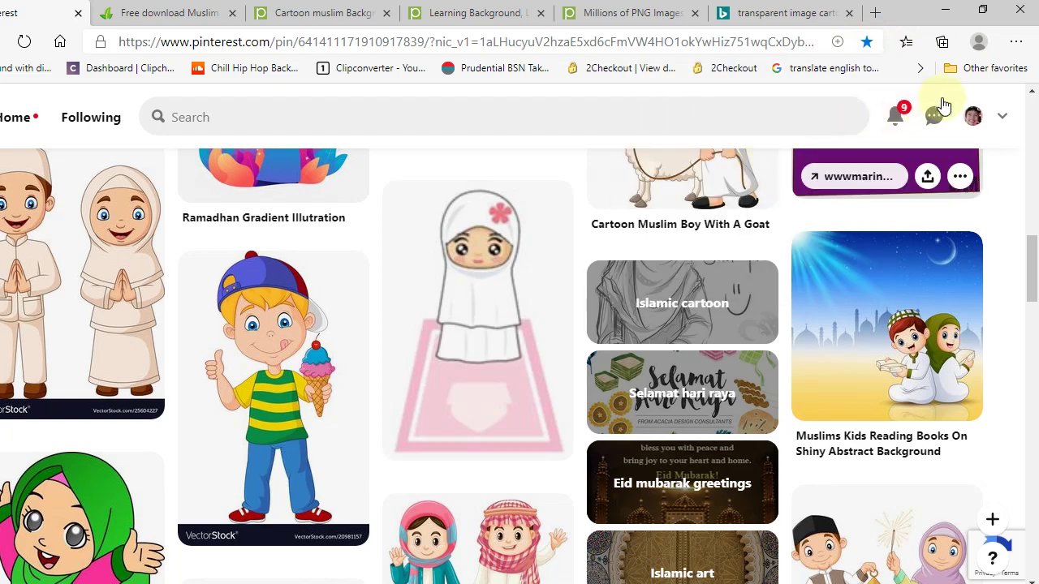
# Step: Look through the websites saved in New folder under Other favorites without opening any
pyautogui.click(968, 73)
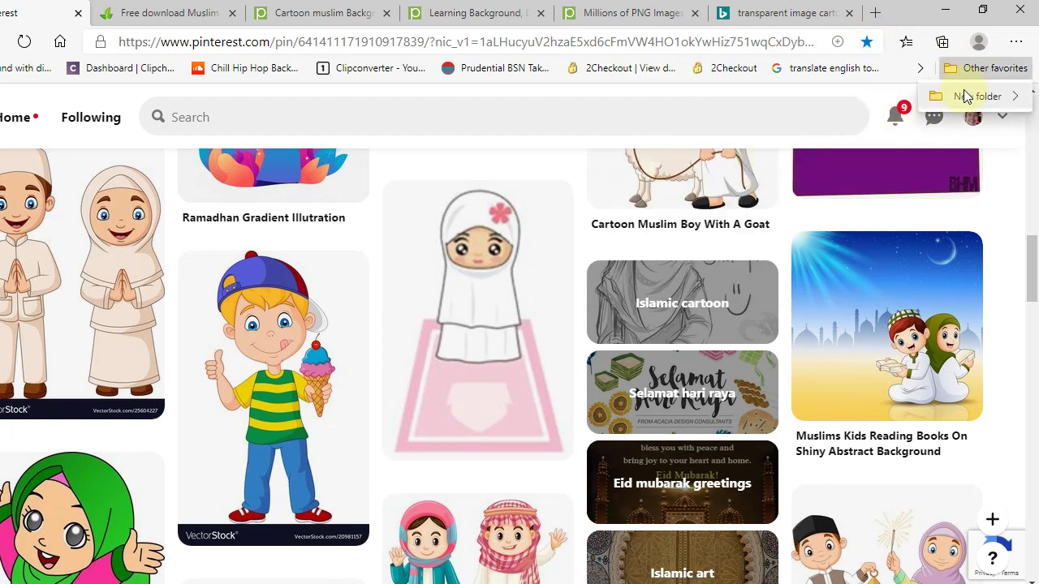
pyautogui.moveTo(966, 97)
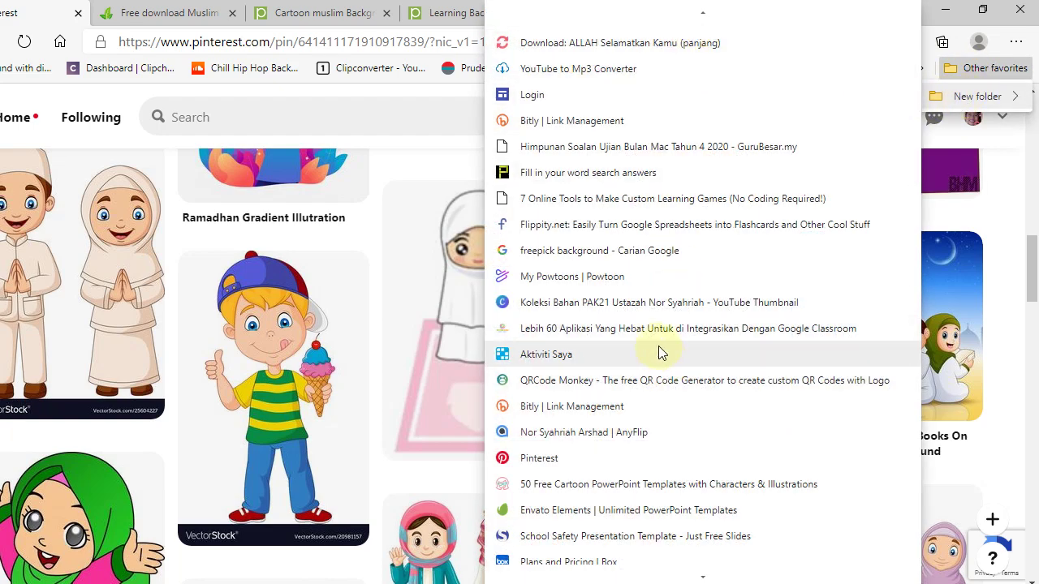
pyautogui.scroll(-3, 658, 346)
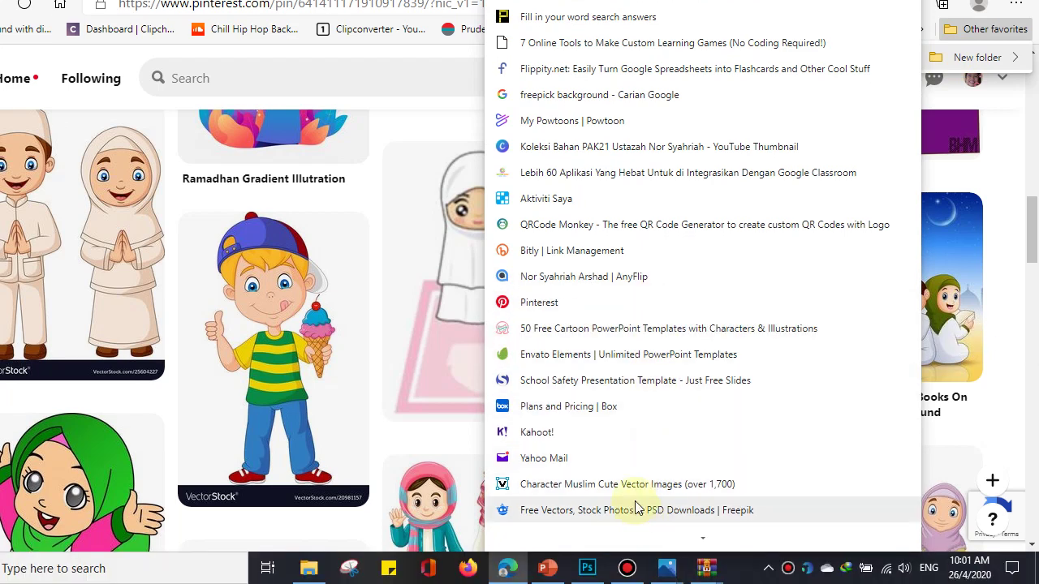
pyautogui.click(1014, 154)
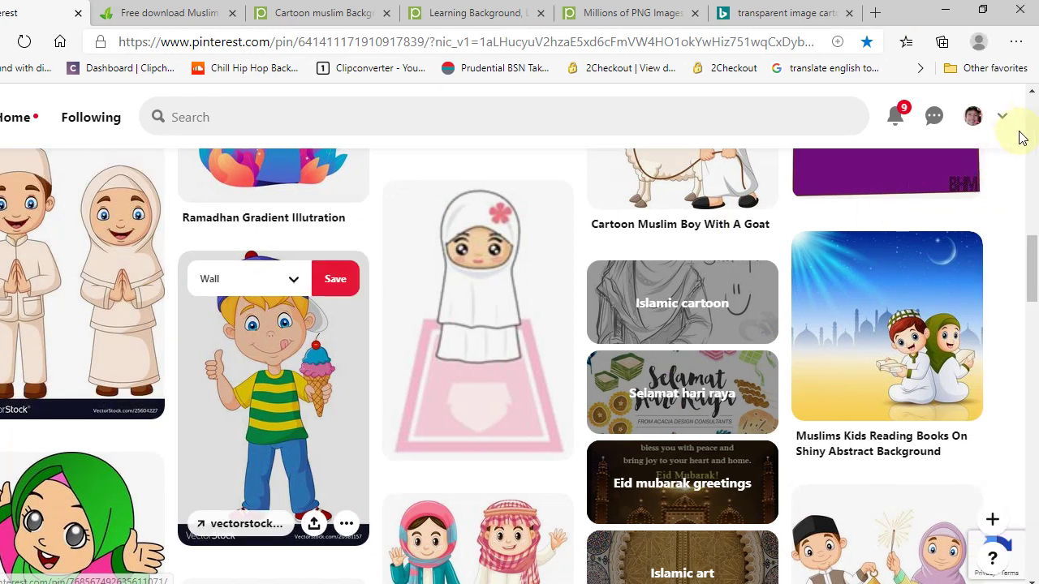
pyautogui.click(984, 71)
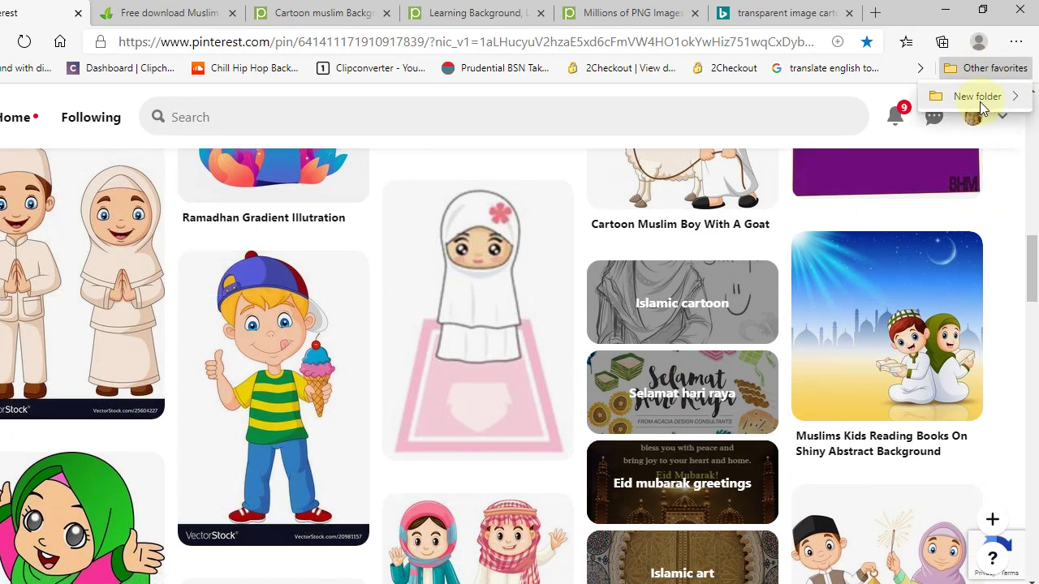
pyautogui.click(977, 97)
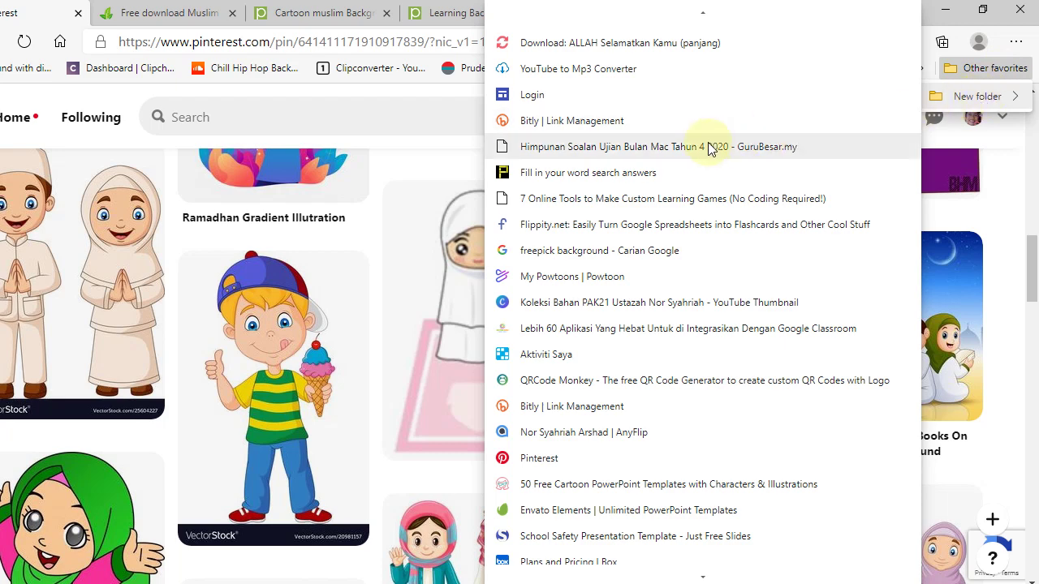
pyautogui.scroll(-3, 622, 378)
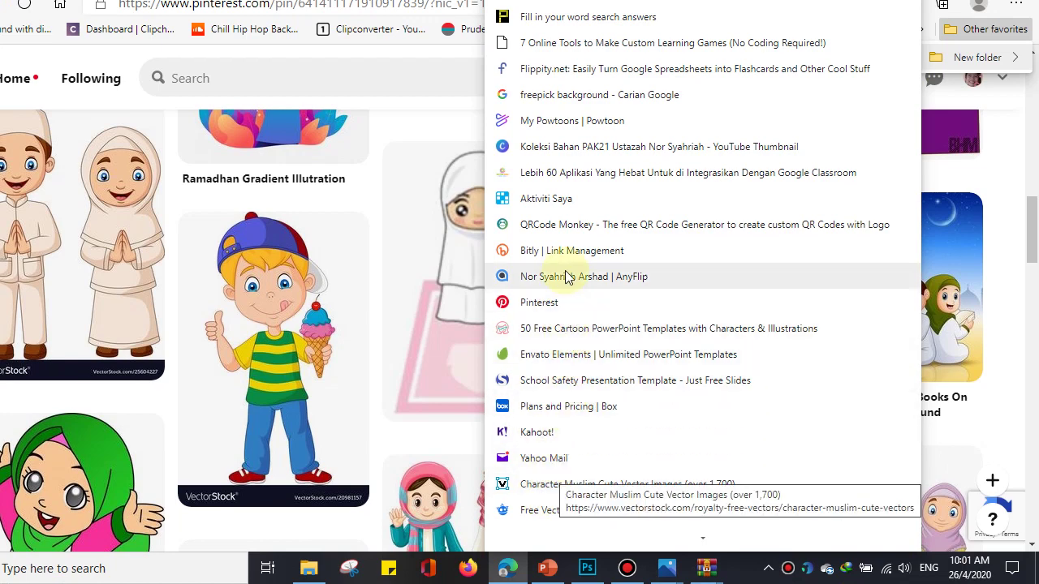
pyautogui.scroll(4, 600, 386)
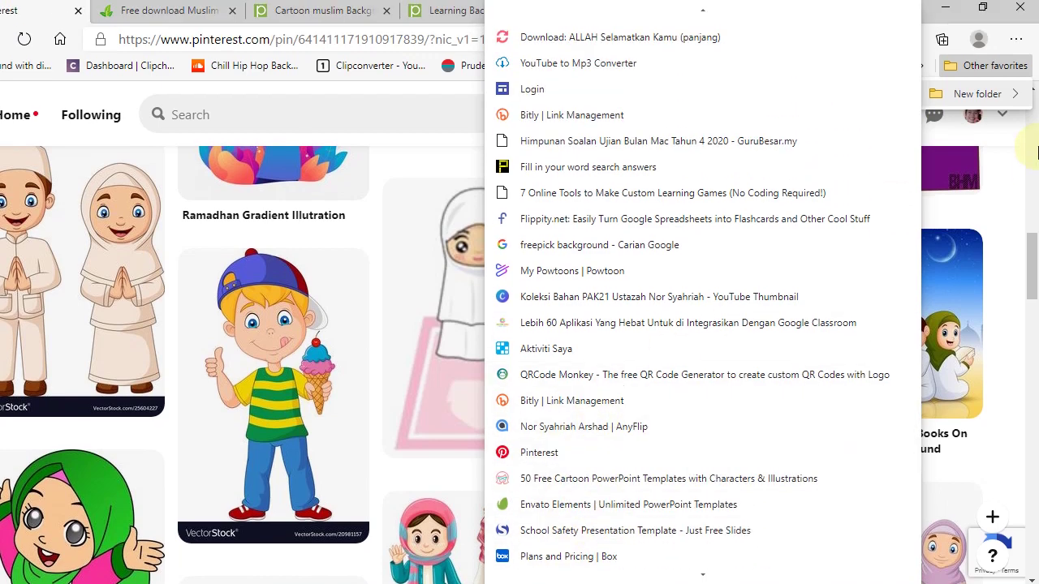
pyautogui.click(1010, 162)
# Step: Open the full browsing history, look through the entries for today, yesterday and last week, and close the history page
pyautogui.click(1016, 39)
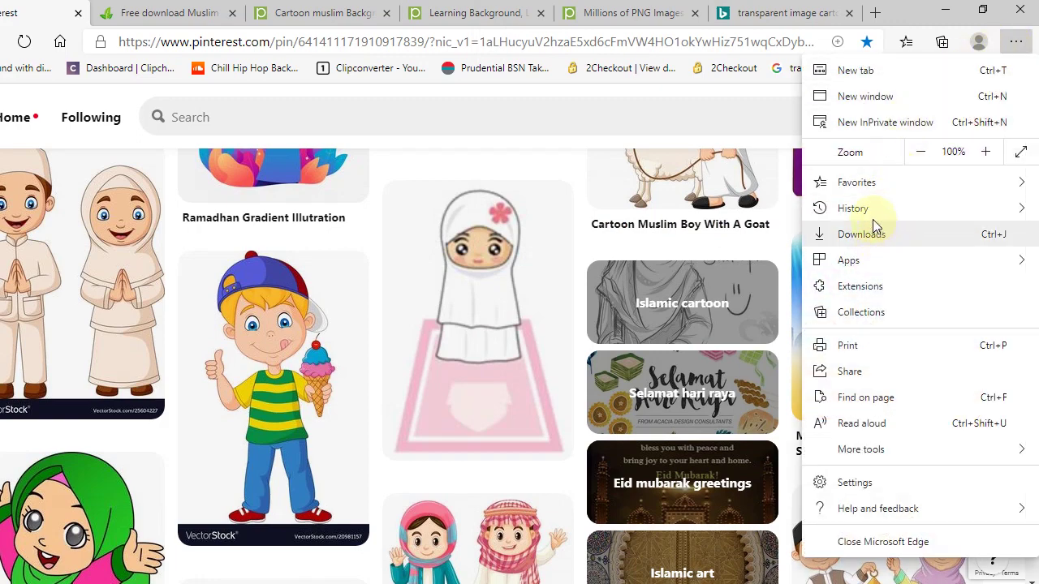
pyautogui.moveTo(873, 219)
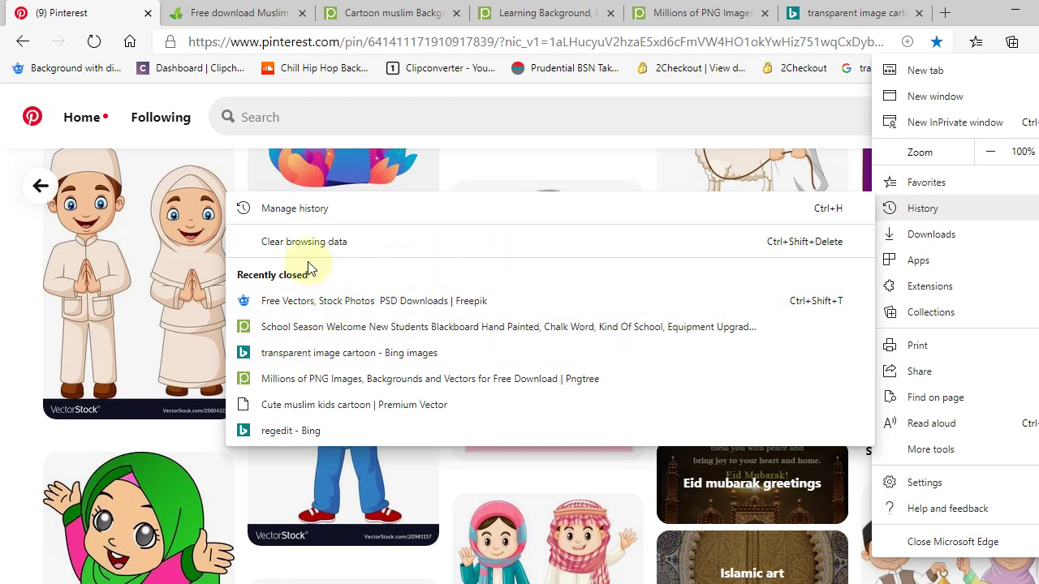
pyautogui.click(280, 211)
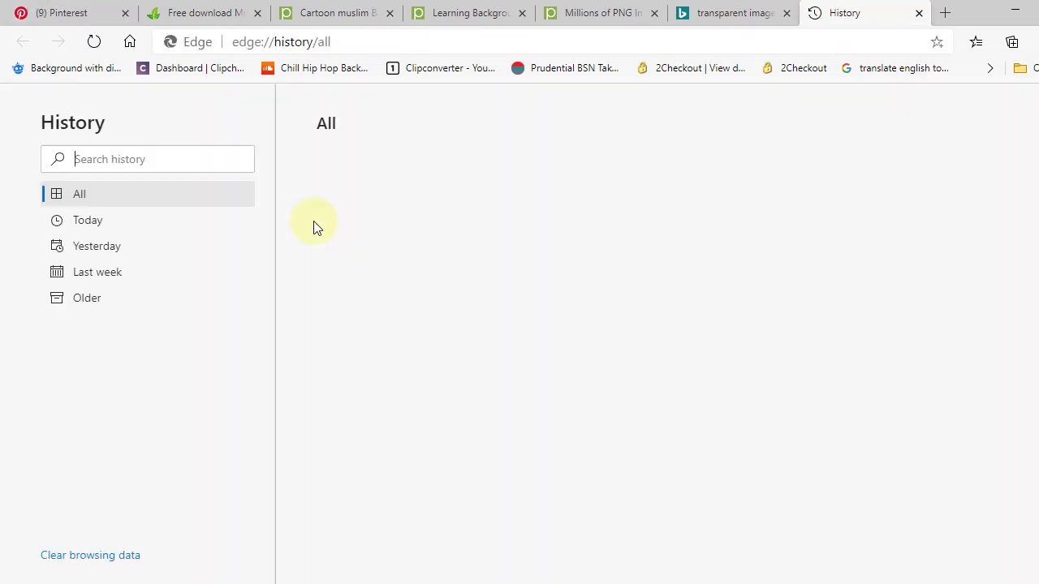
pyautogui.click(164, 230)
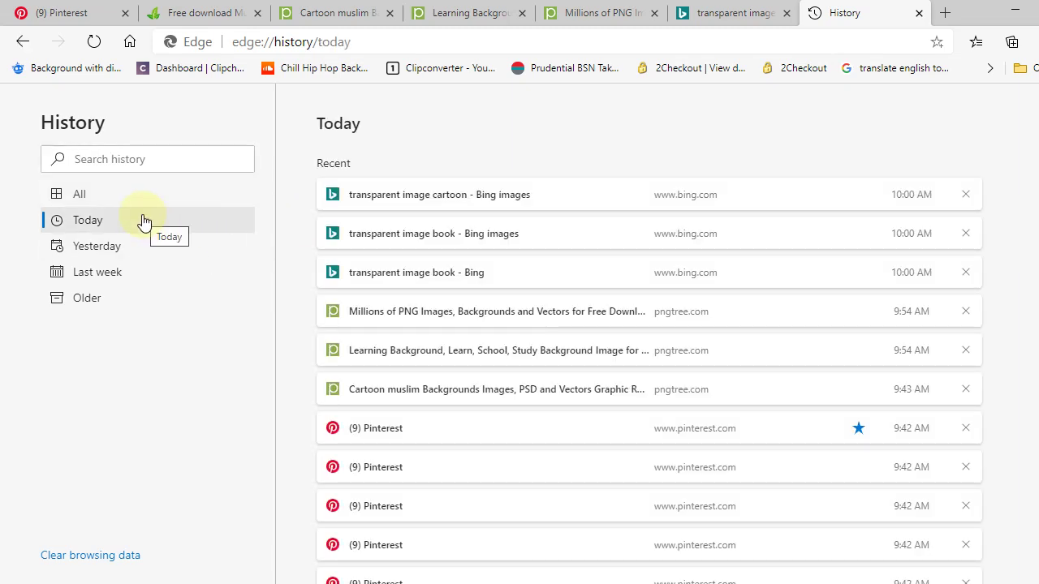
pyautogui.scroll(-5, 568, 251)
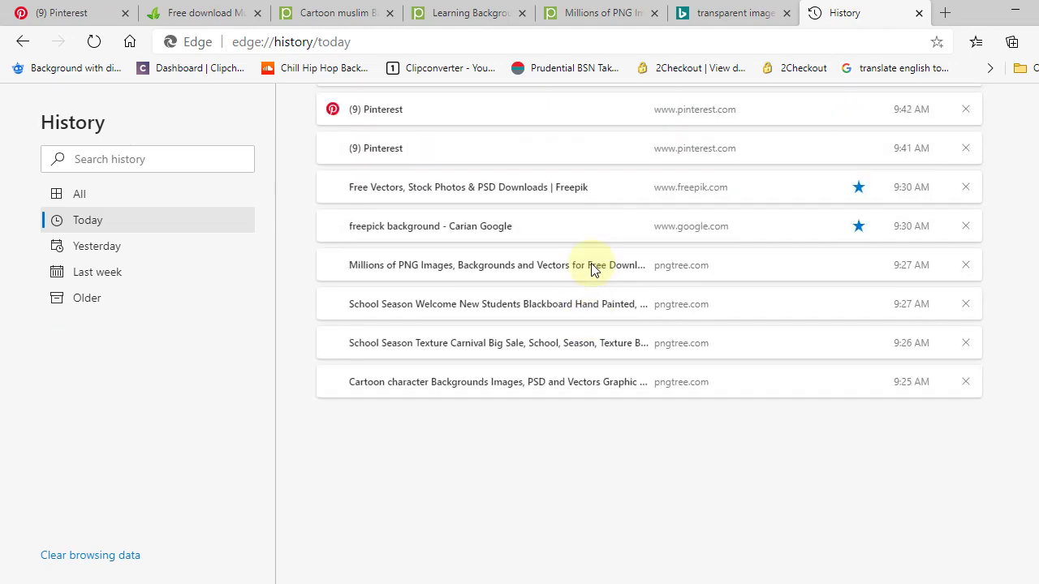
pyautogui.click(154, 250)
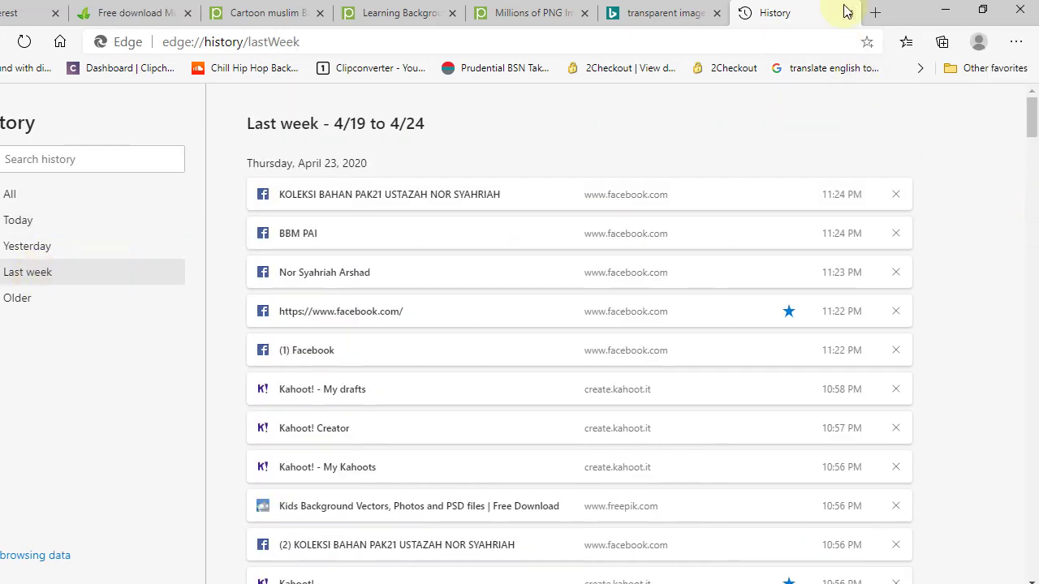
pyautogui.click(849, 15)
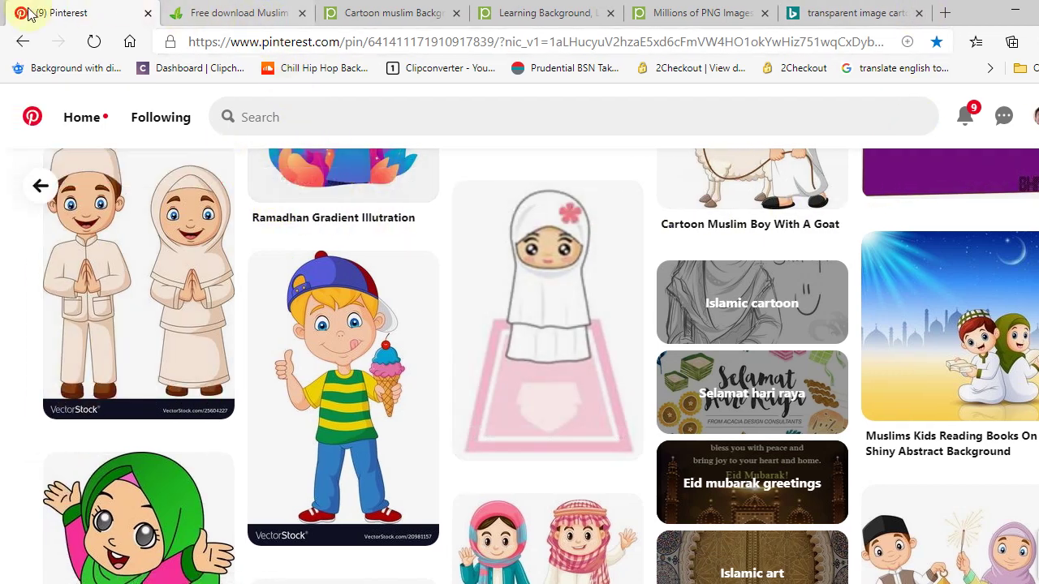
# Step: Look over the open CleanPNG page and Pngtree "cartoon muslim" backgrounds, and close the Learning Background page
pyautogui.click(233, 18)
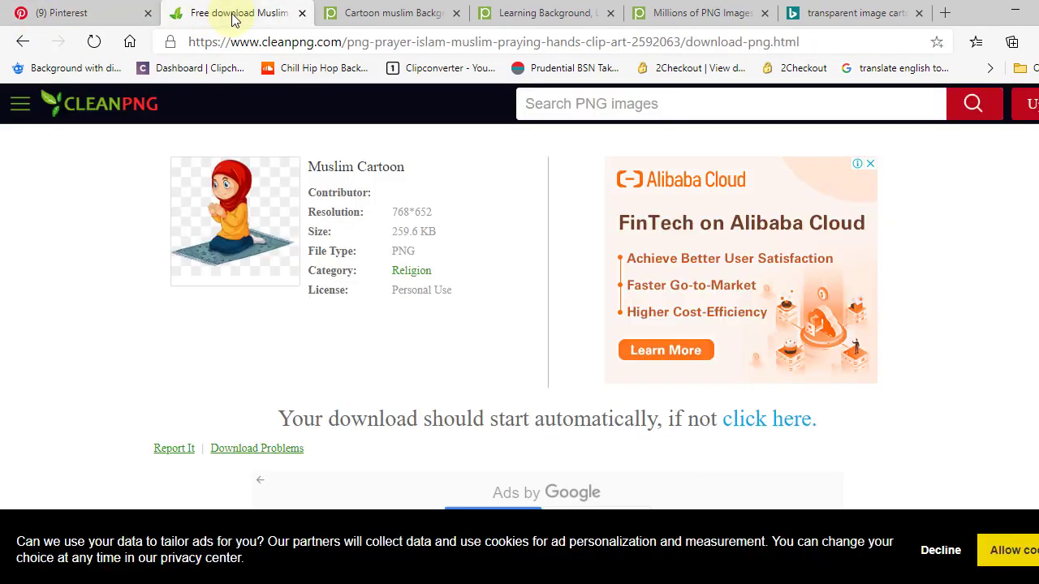
pyautogui.click(409, 19)
pyautogui.scroll(-10, 220, 187)
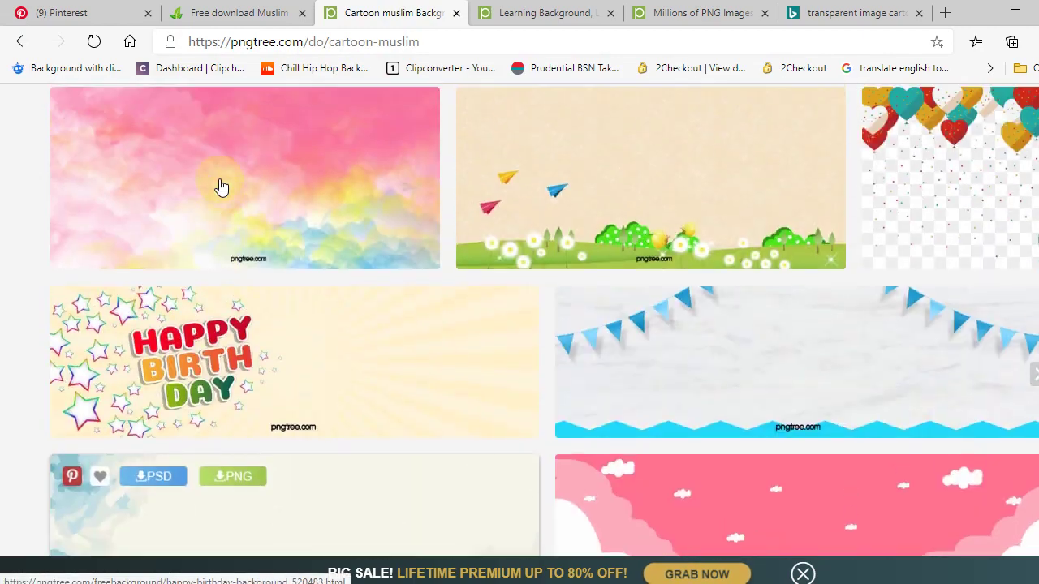
pyautogui.scroll(10, 220, 182)
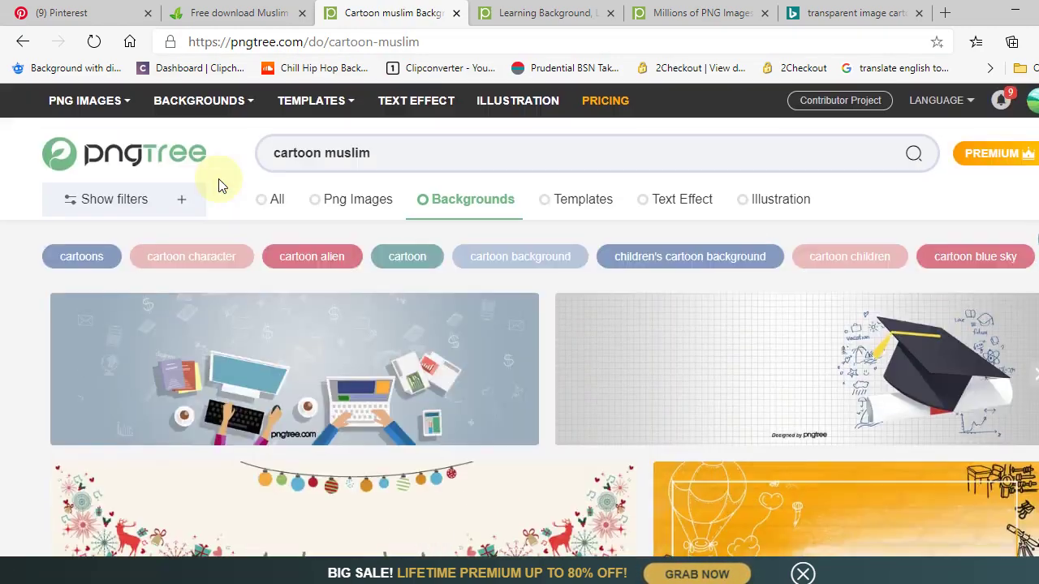
pyautogui.click(548, 14)
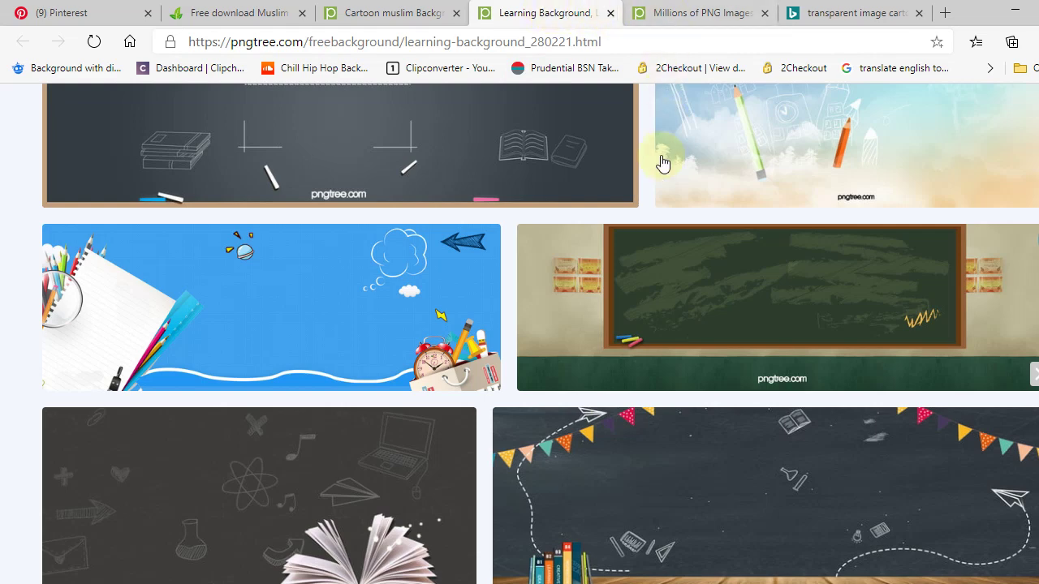
pyautogui.click(611, 14)
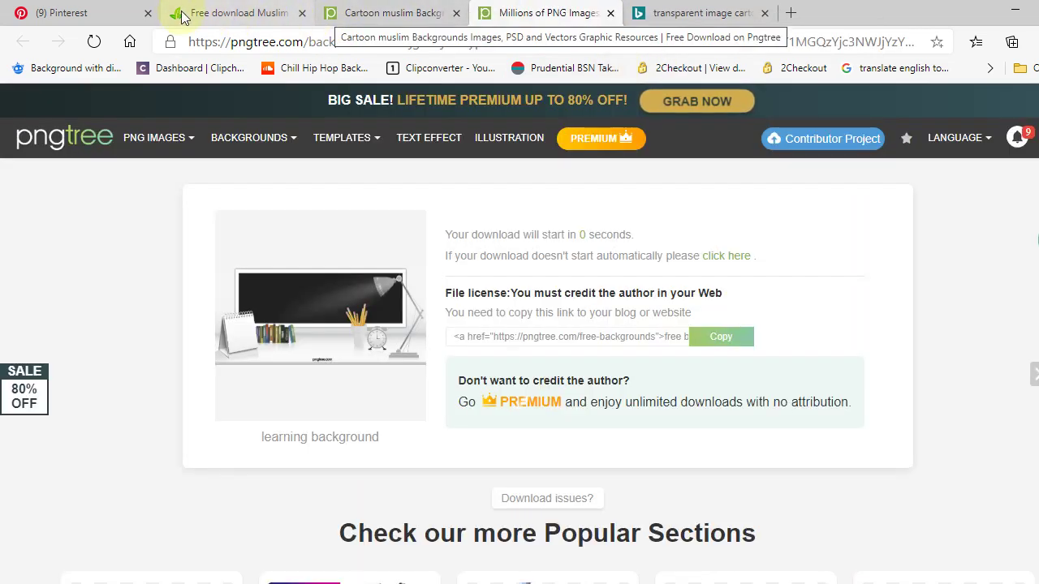
# Step: Revisit the remaining open CleanPNG, Pinterest and Pngtree pages, finishing on the "cartoon muslim" background results
pyautogui.click(203, 15)
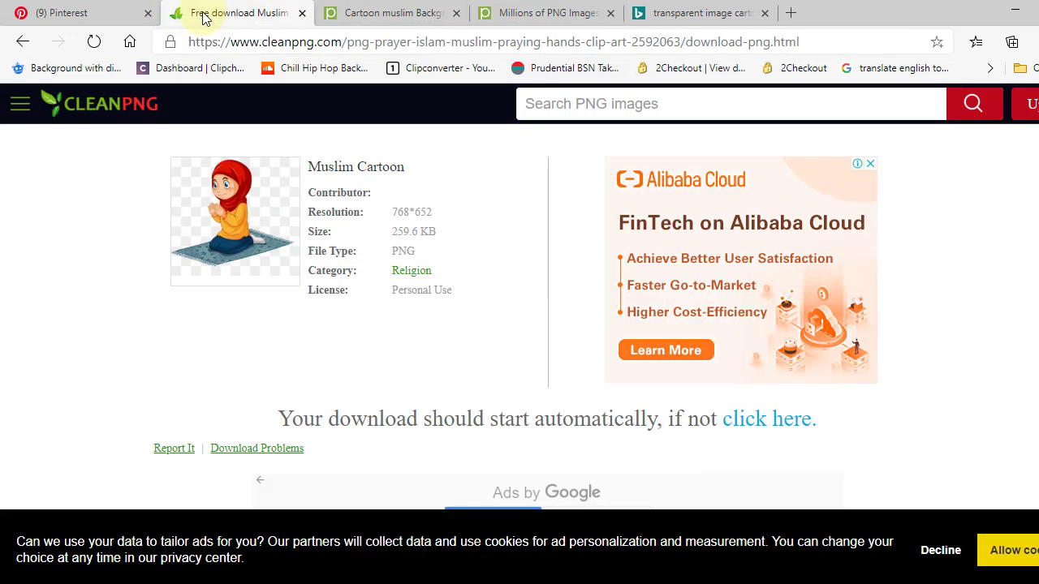
pyautogui.click(70, 12)
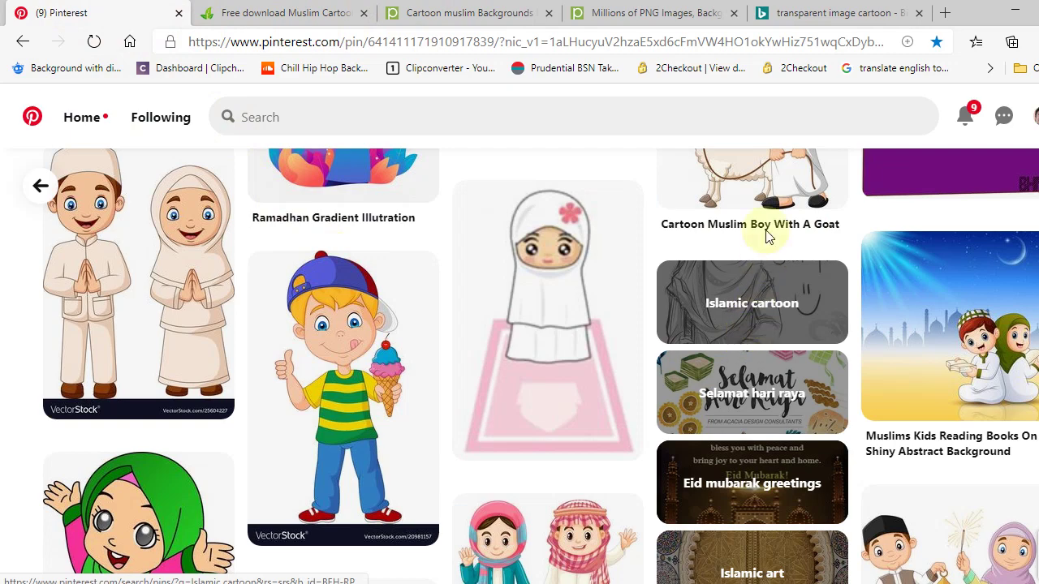
pyautogui.click(654, 13)
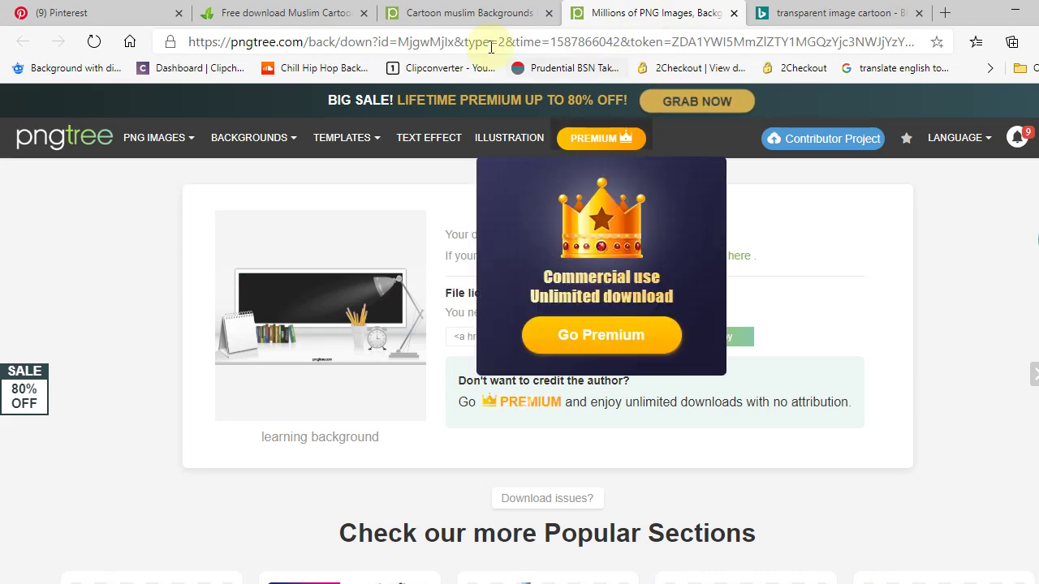
pyautogui.click(81, 11)
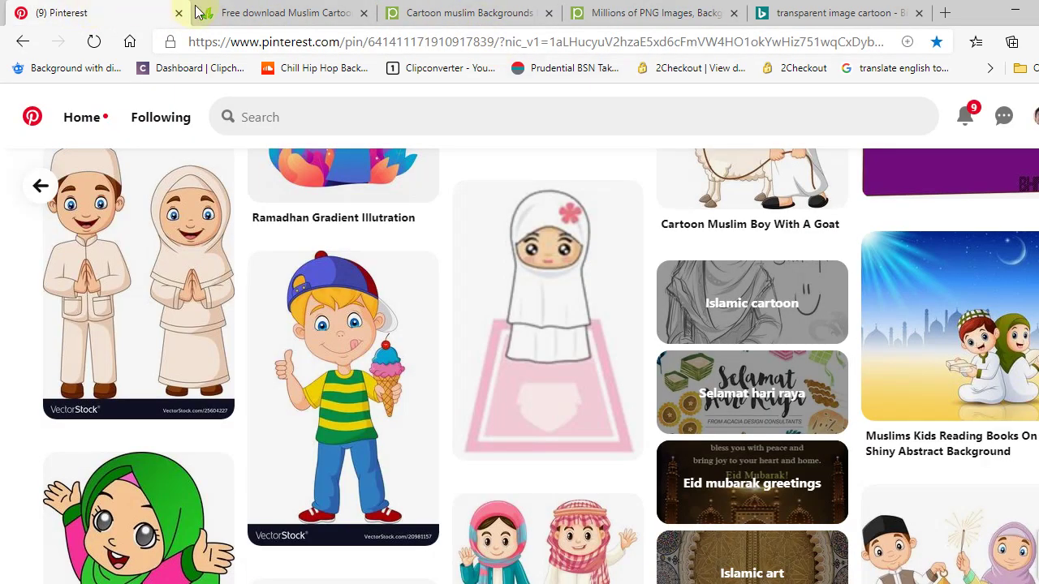
pyautogui.click(305, 23)
pyautogui.click(458, 14)
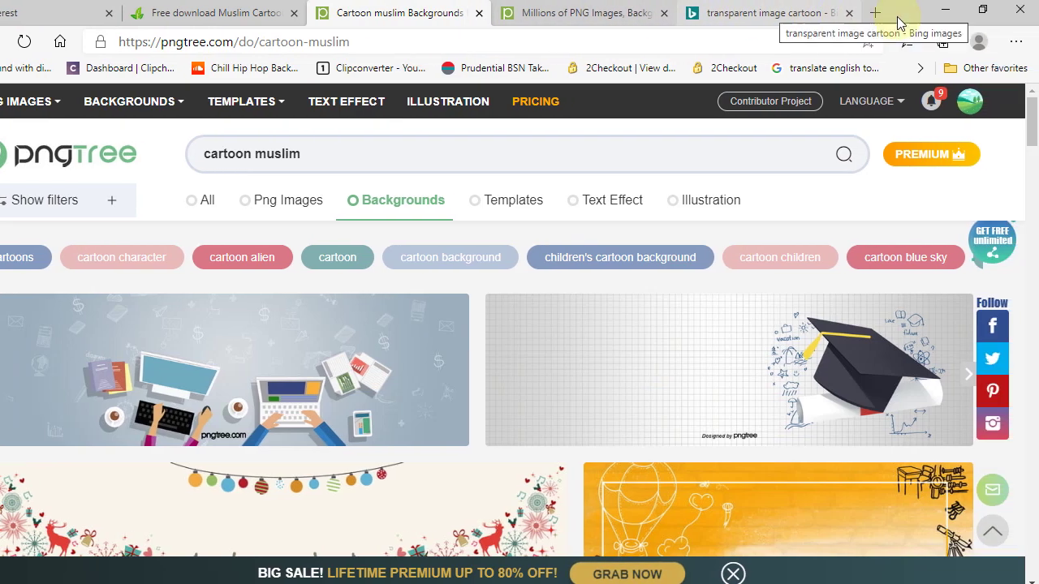
# Step: Open the saved "freepick background - Carian Google" favorite from New folder under Other favorites and go to the Freepik site
pyautogui.click(1010, 69)
pyautogui.moveTo(987, 94)
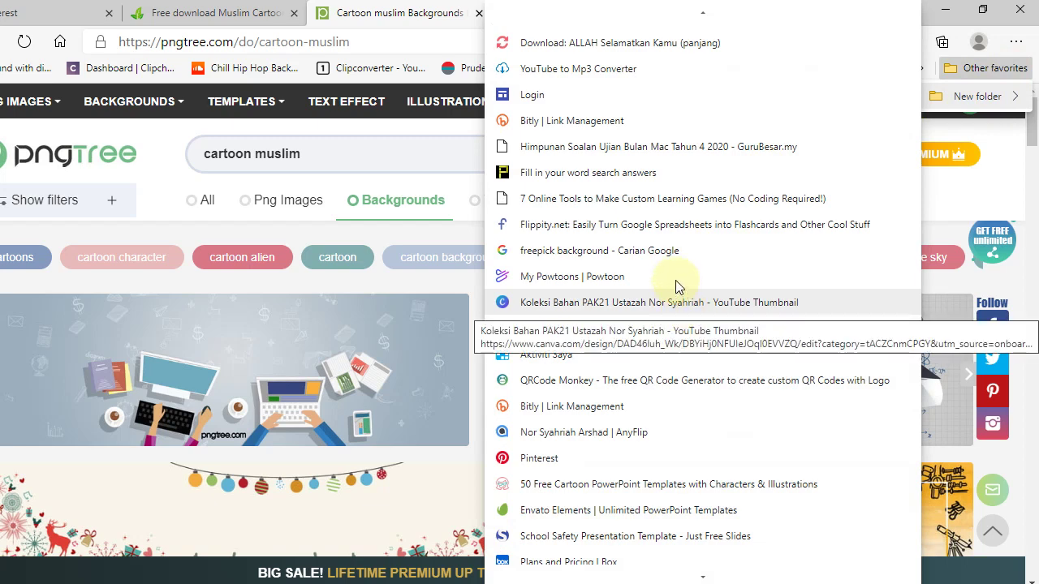
pyautogui.click(665, 252)
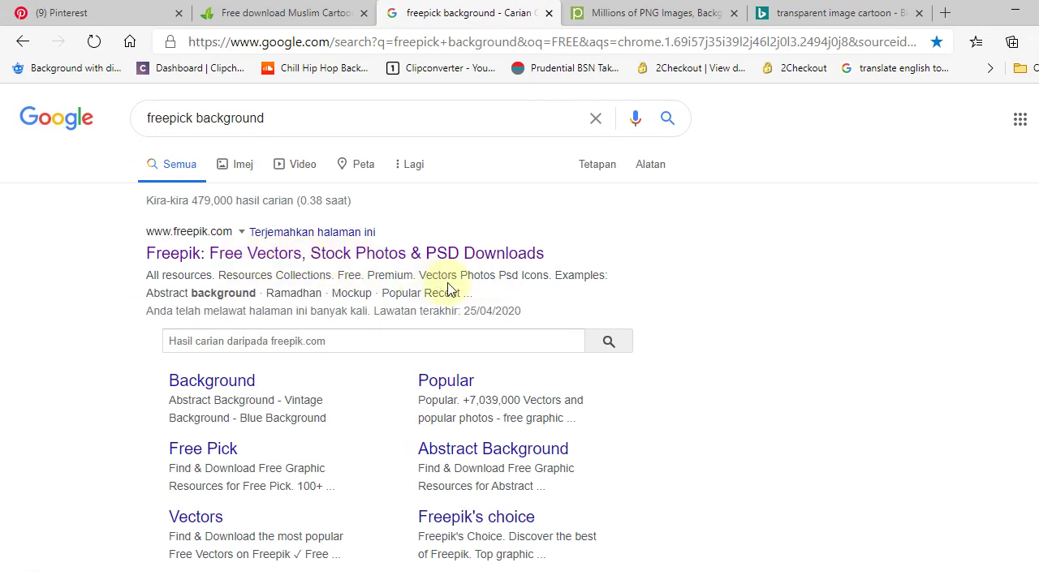
pyautogui.click(366, 255)
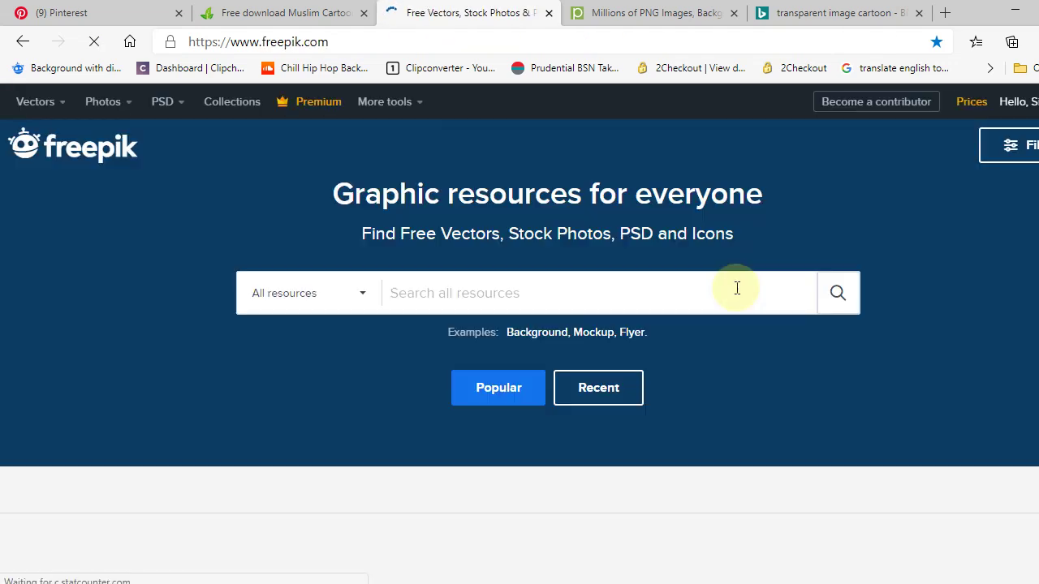
# Step: Search all Freepik resources for "abstract background"
pyautogui.click(421, 293)
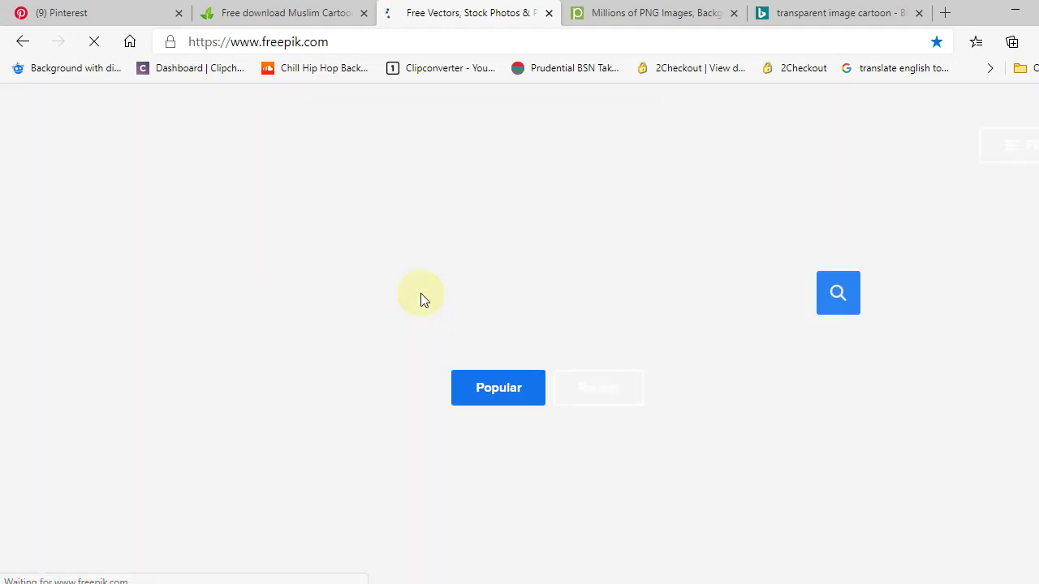
pyautogui.write('kg')
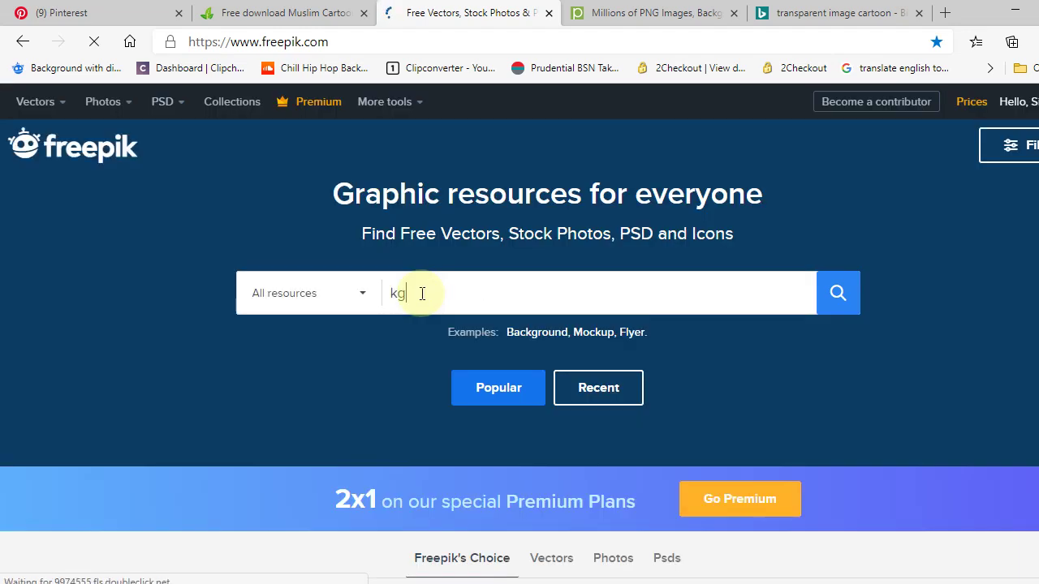
pyautogui.write('round')
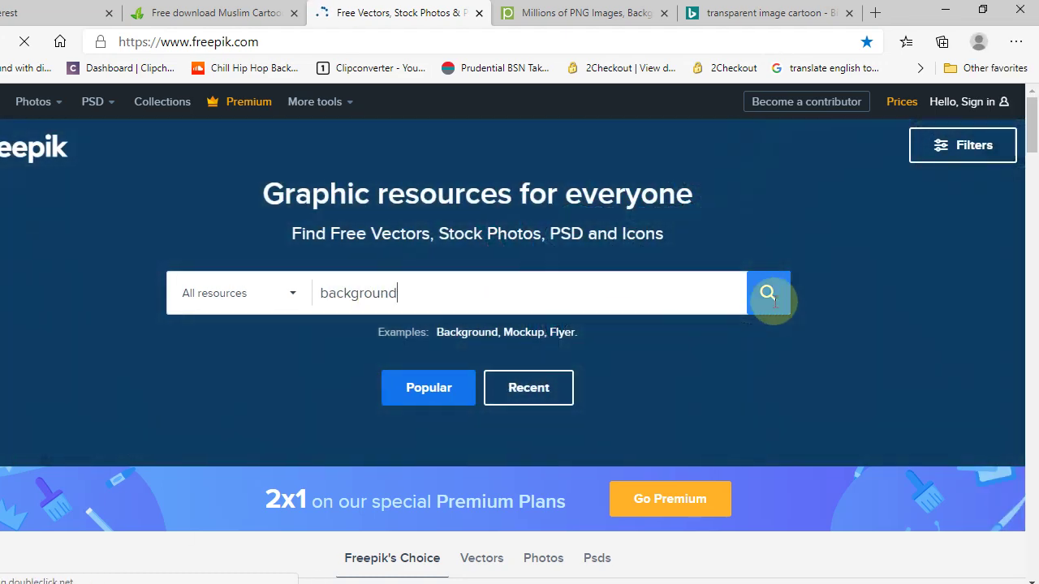
pyautogui.click(768, 294)
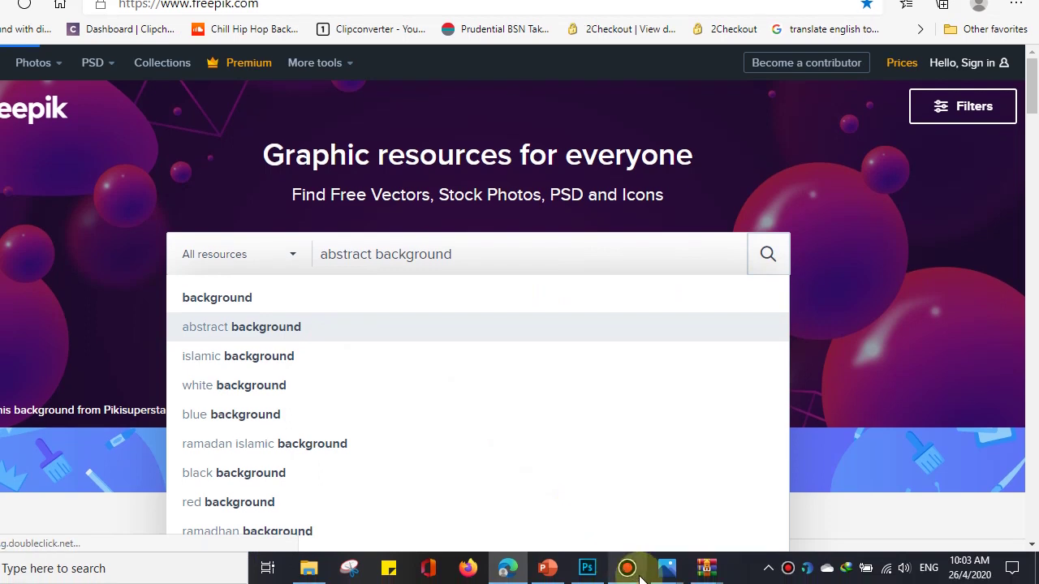
pyautogui.moveTo(630, 570)
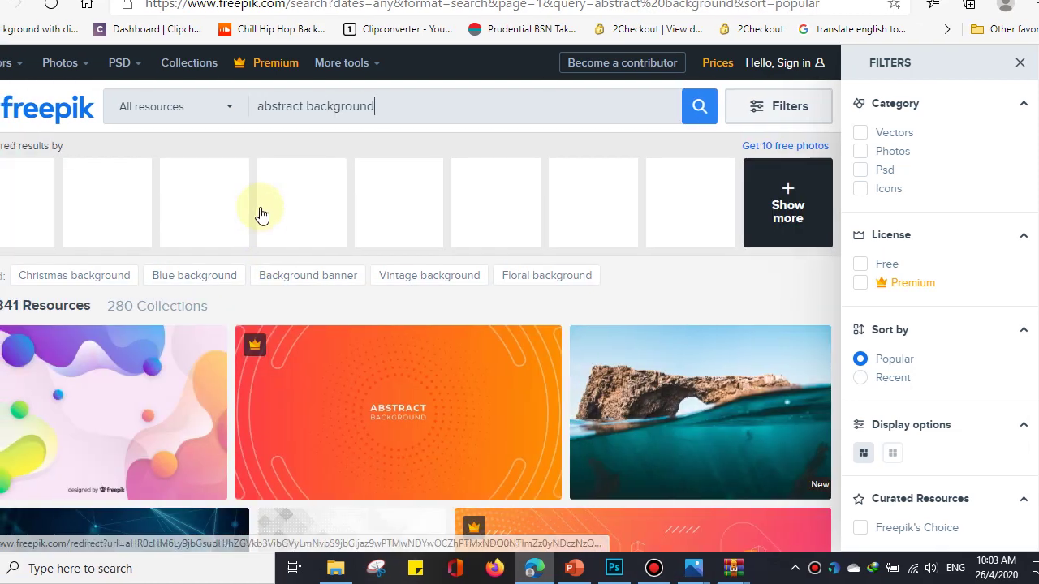
# Step: Browse the Freepik results for abstract backgrounds, examining the available designs and collections
pyautogui.scroll(-6, 259, 354)
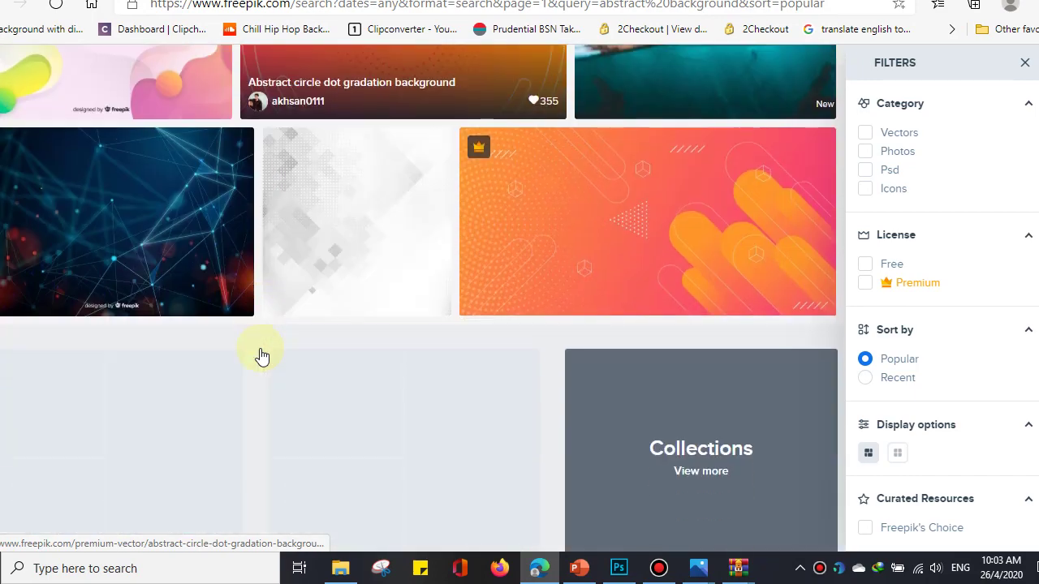
pyautogui.scroll(-2, 259, 355)
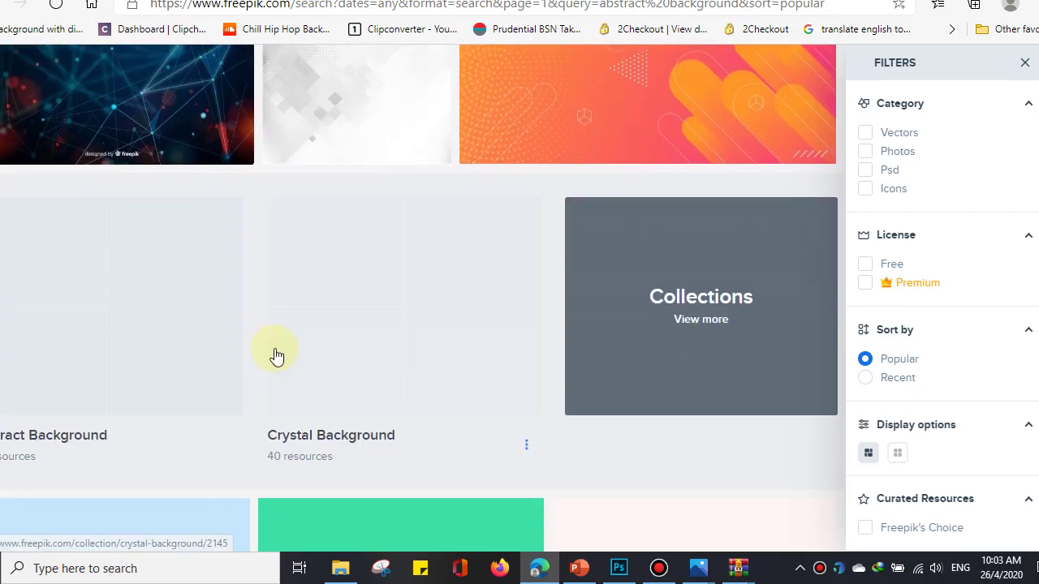
pyautogui.scroll(-4, 315, 348)
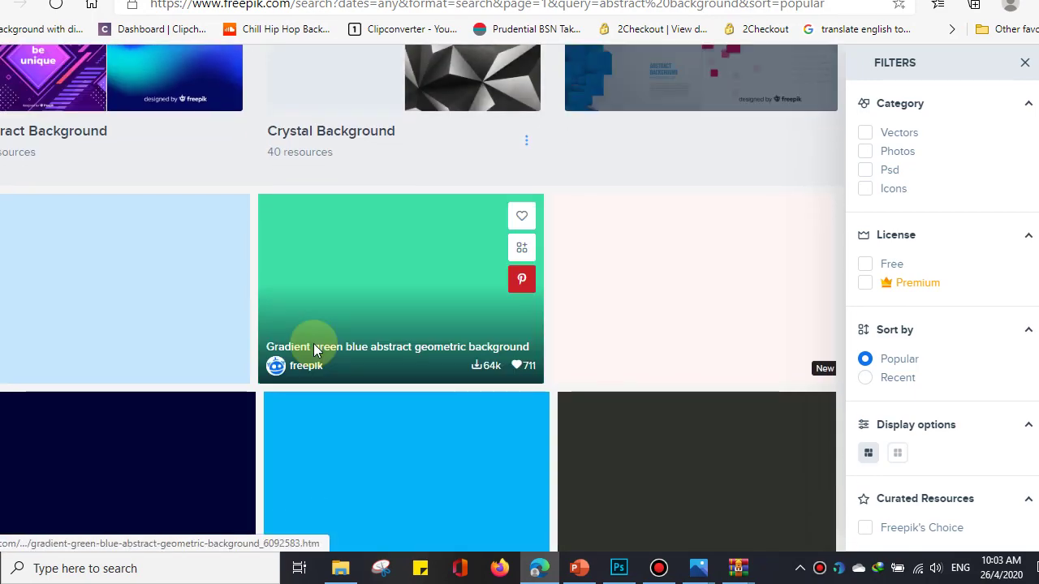
pyautogui.scroll(-2, 315, 349)
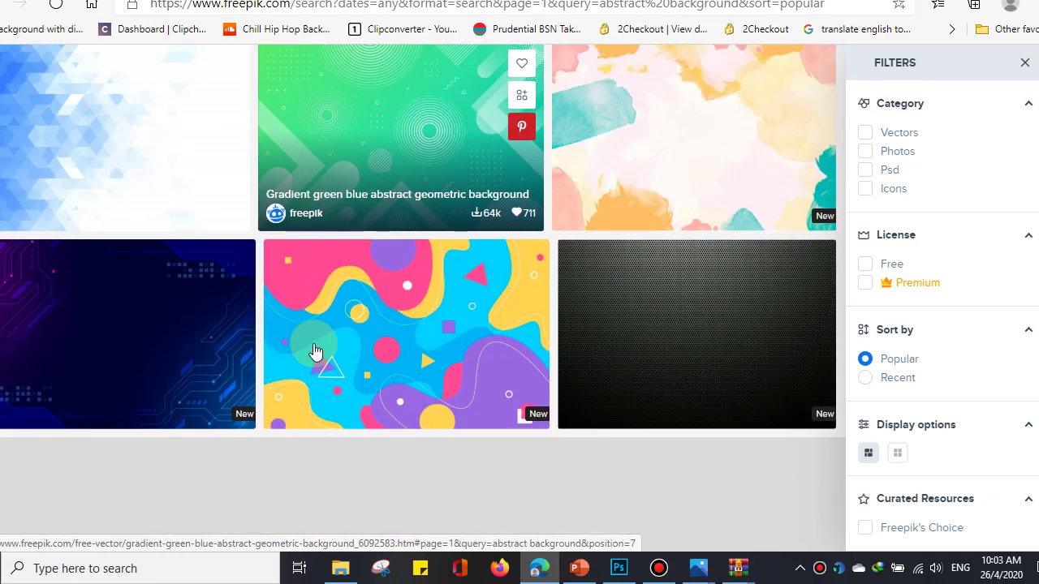
pyautogui.scroll(-3, 315, 351)
pyautogui.scroll(-3, 313, 349)
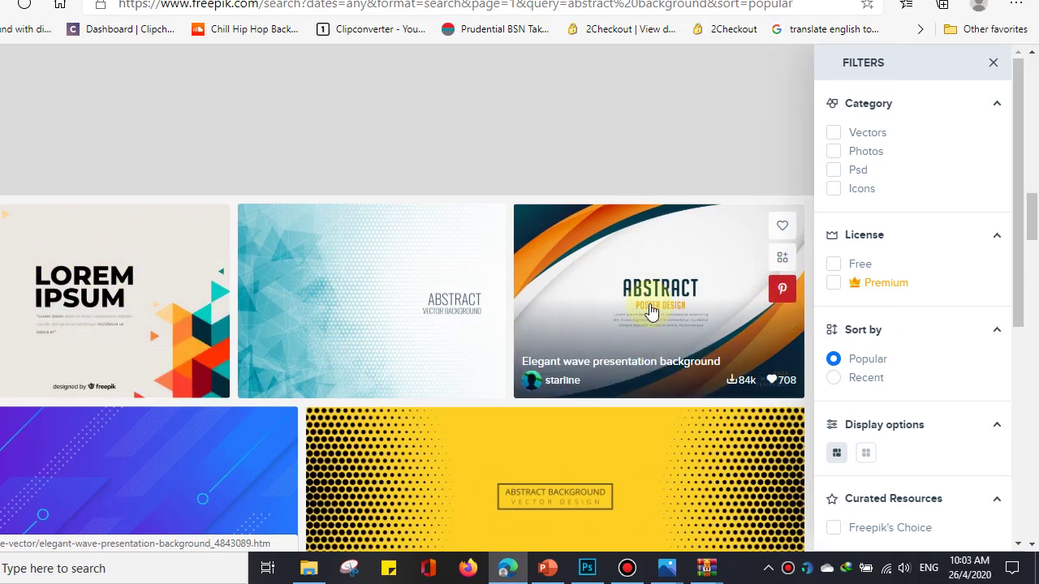
pyautogui.scroll(-2, 655, 305)
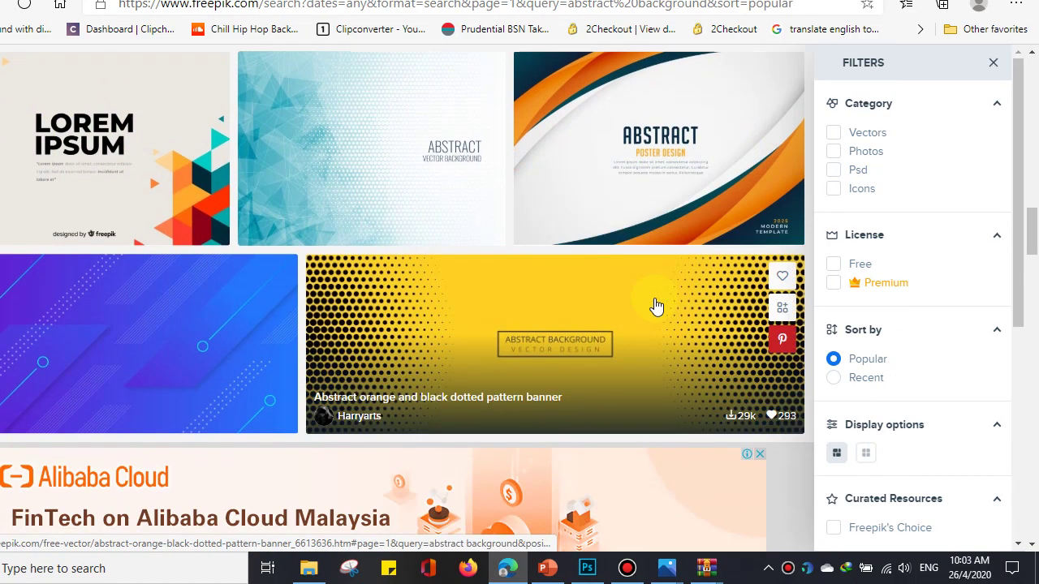
pyautogui.scroll(-3, 655, 305)
pyautogui.scroll(1, 655, 305)
pyautogui.scroll(3, 656, 305)
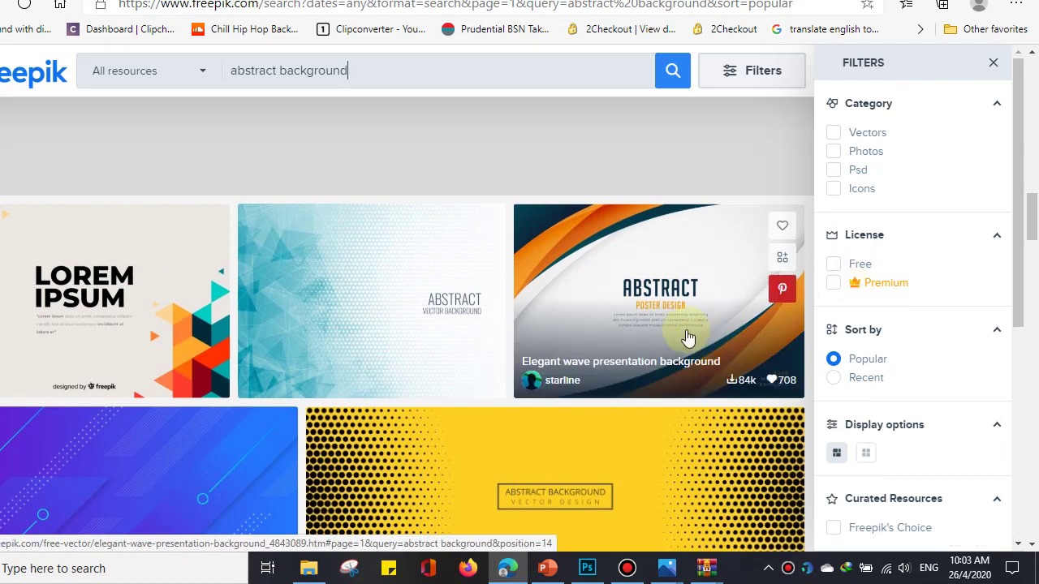
pyautogui.scroll(-10, 663, 302)
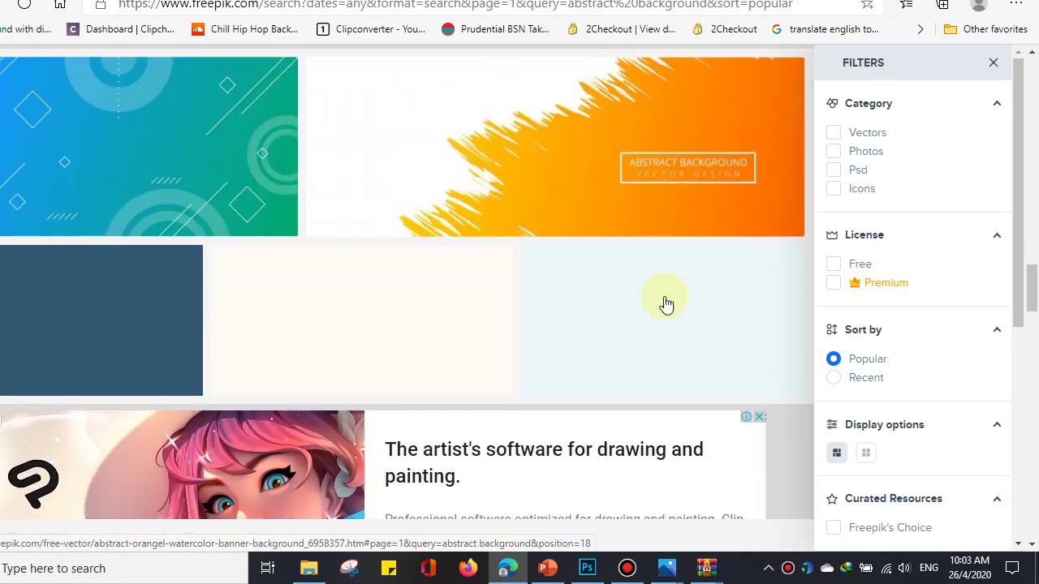
pyautogui.scroll(-6, 664, 302)
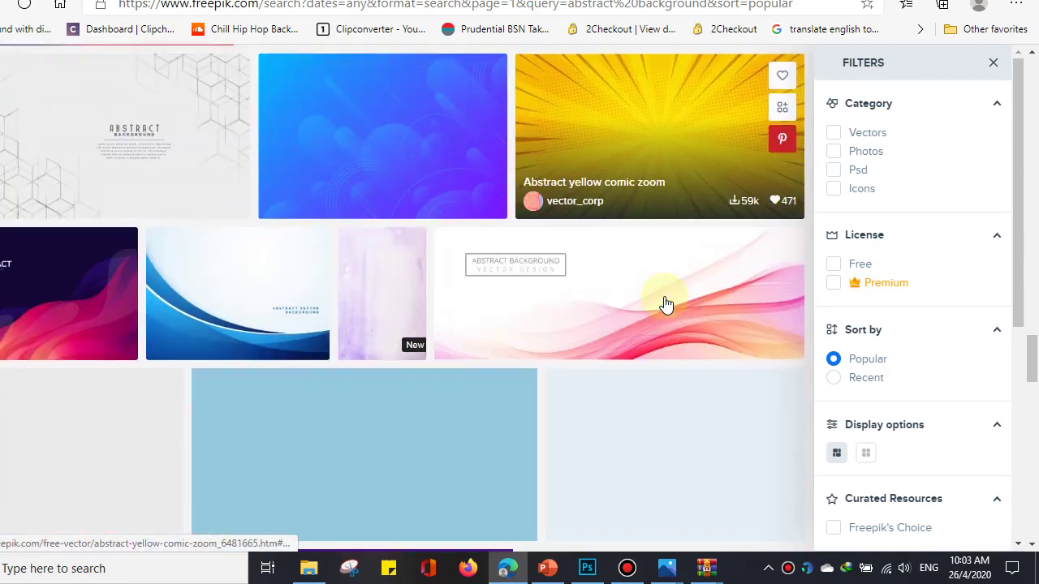
pyautogui.scroll(10, 664, 302)
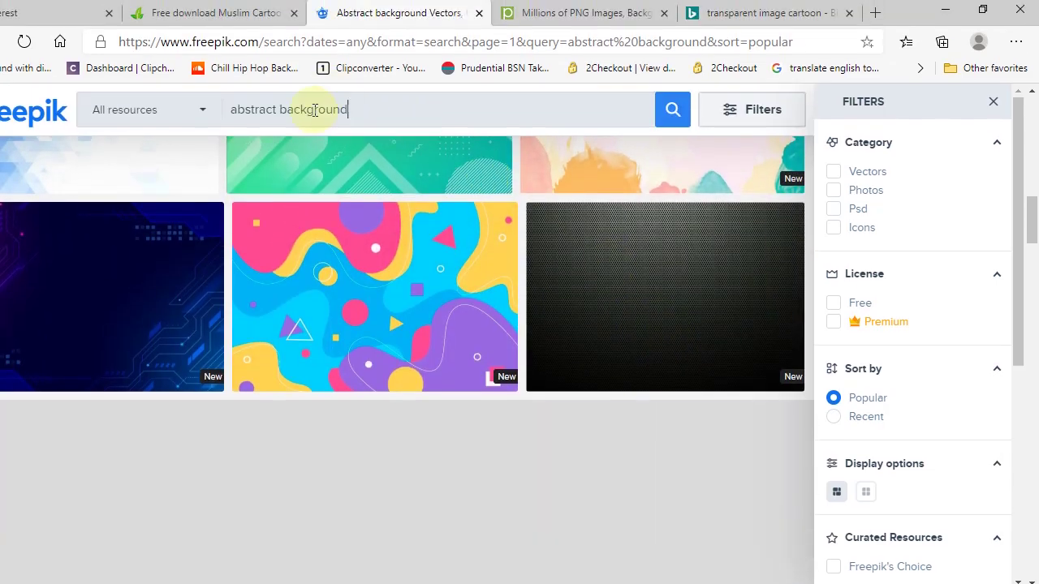
# Step: Search all Freepik resources for "student" and look through the resulting images
pyautogui.moveTo(349, 110); pyautogui.dragTo(214, 111)
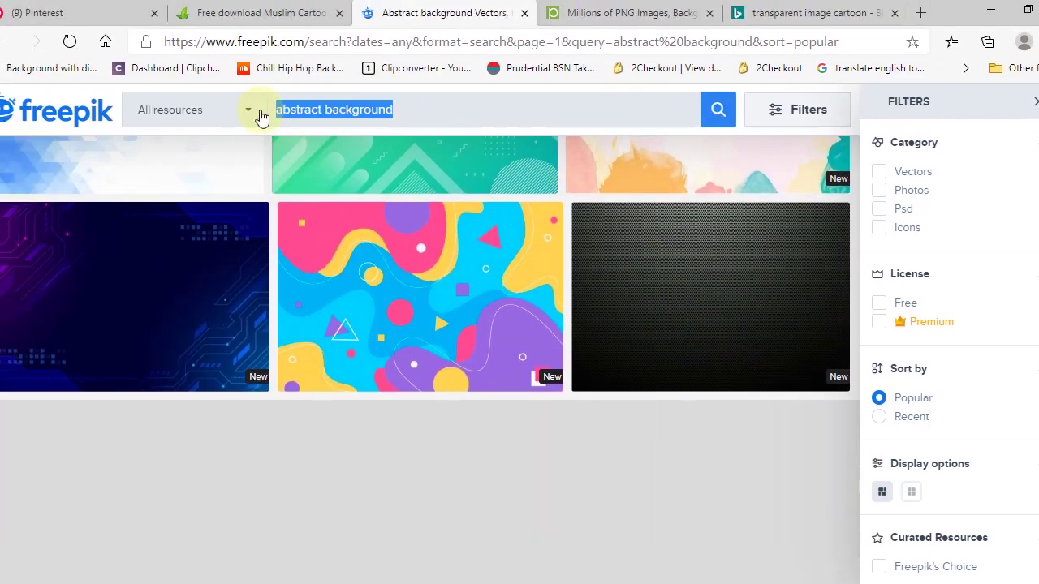
pyautogui.write('student')
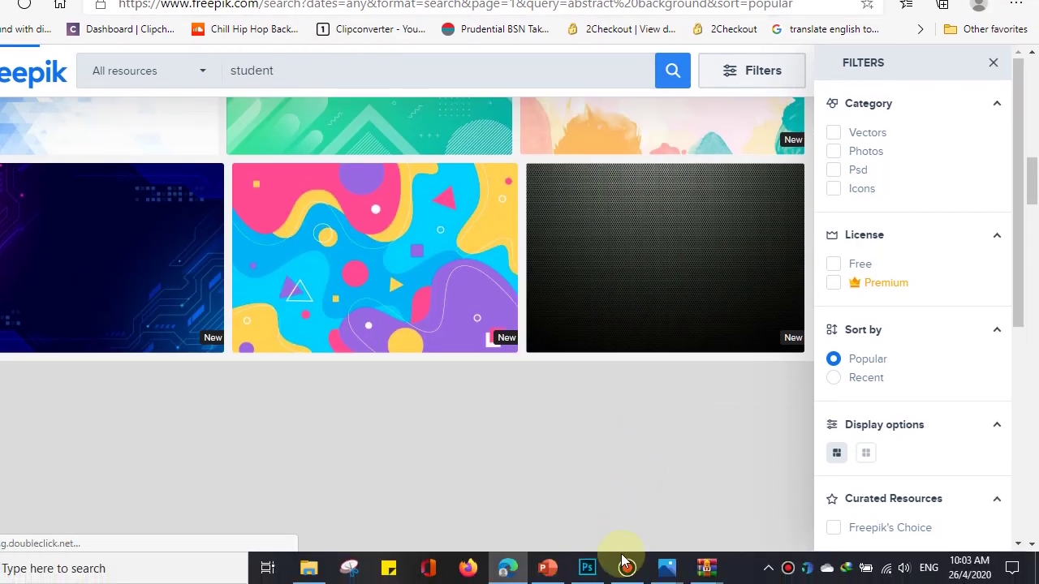
pyautogui.moveTo(626, 568)
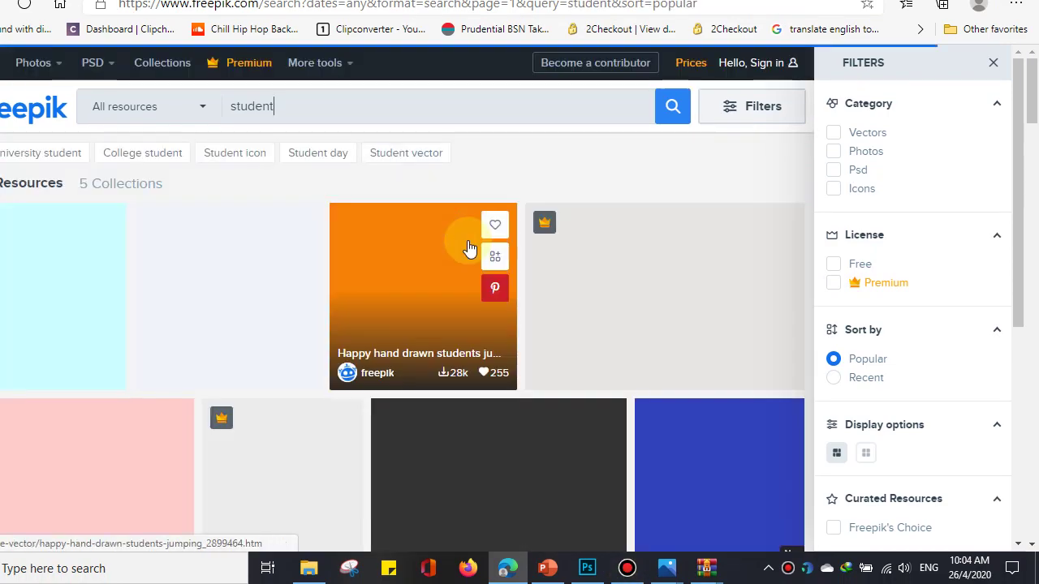
pyautogui.scroll(-2, 537, 295)
pyautogui.scroll(-4, 537, 297)
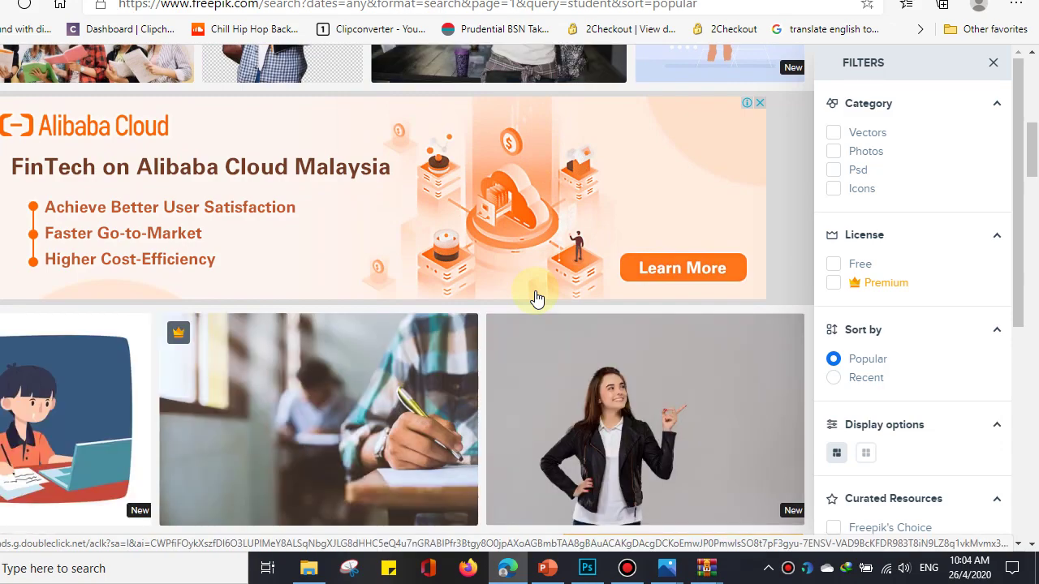
pyautogui.scroll(6, 537, 298)
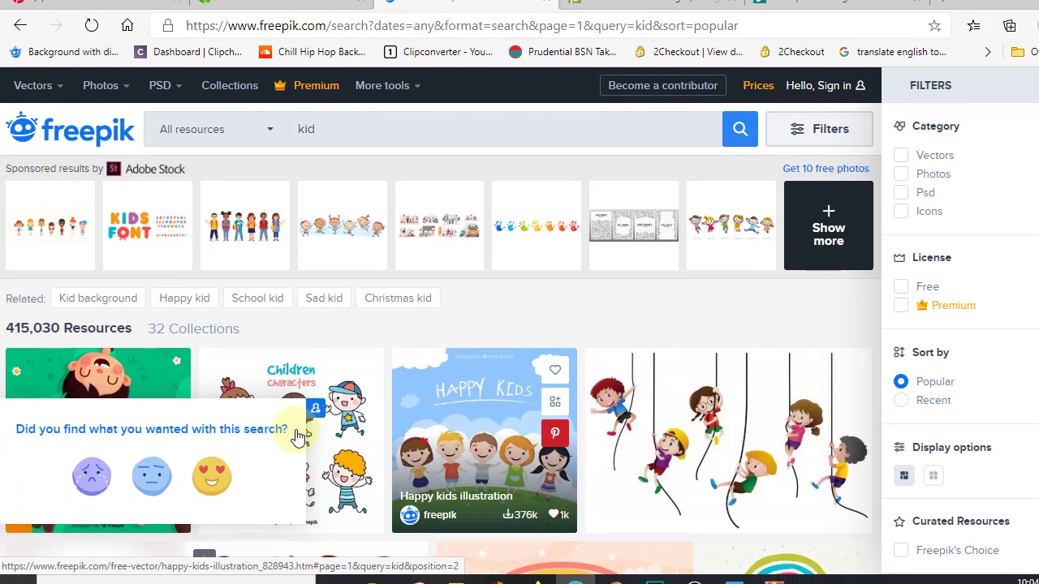
# Step: Browse the Freepik results for "kid", examining the children's illustrations, photos, collections and character sets
pyautogui.scroll(-5, 641, 345)
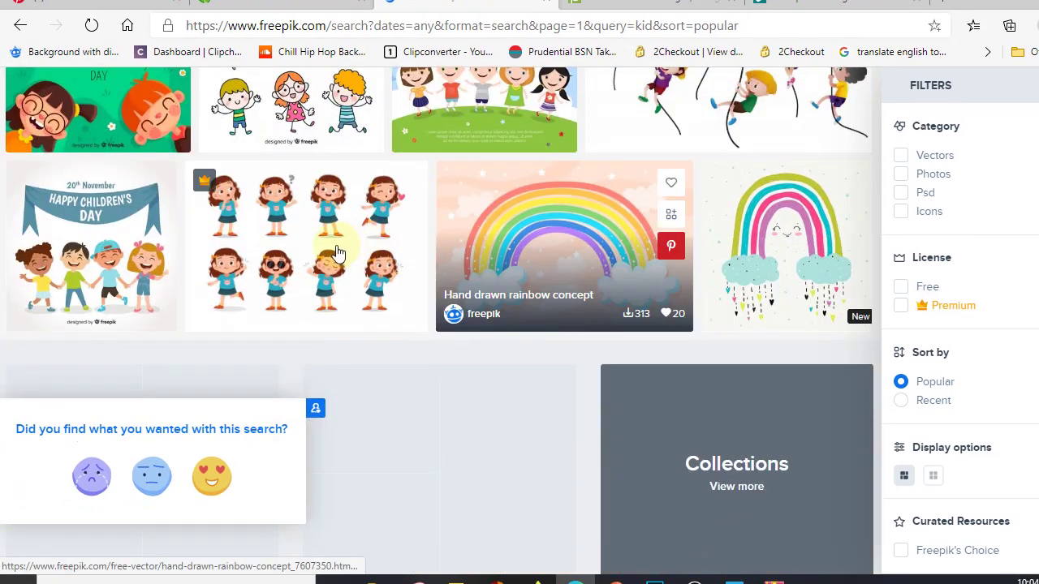
pyautogui.scroll(-5, 763, 248)
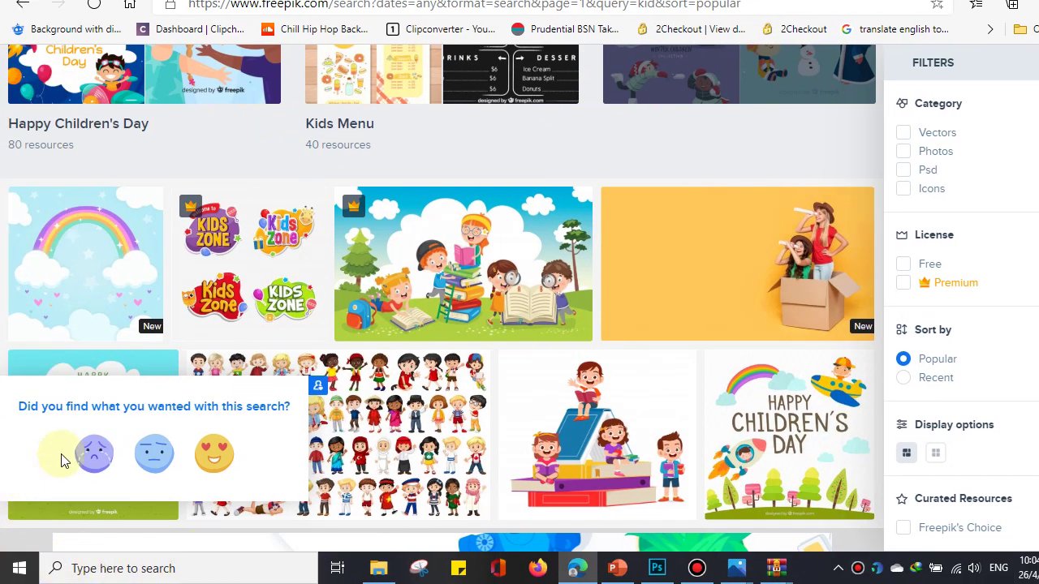
pyautogui.scroll(-3, 185, 393)
pyautogui.scroll(-5, 433, 390)
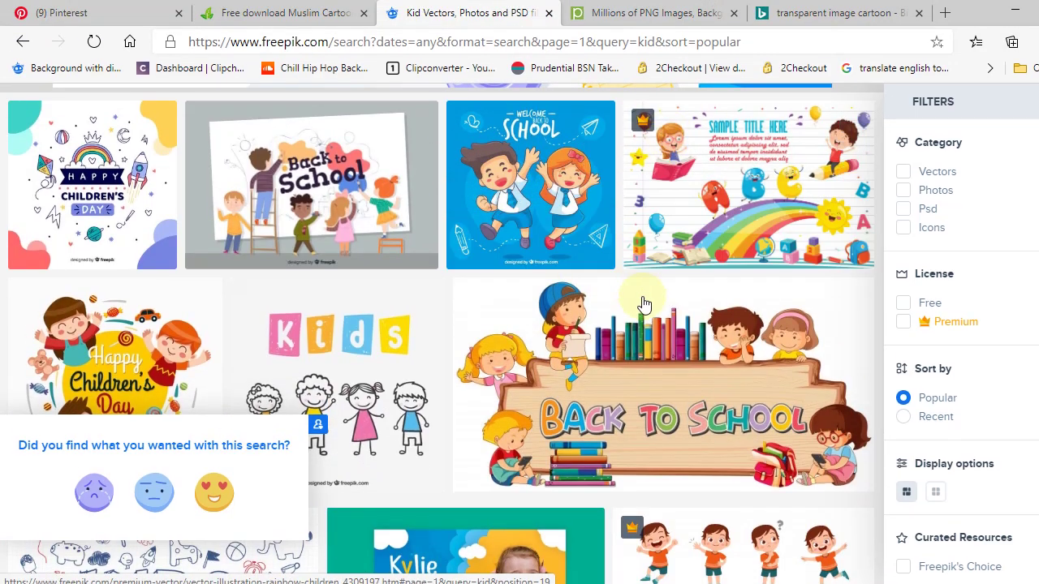
pyautogui.scroll(-3, 673, 361)
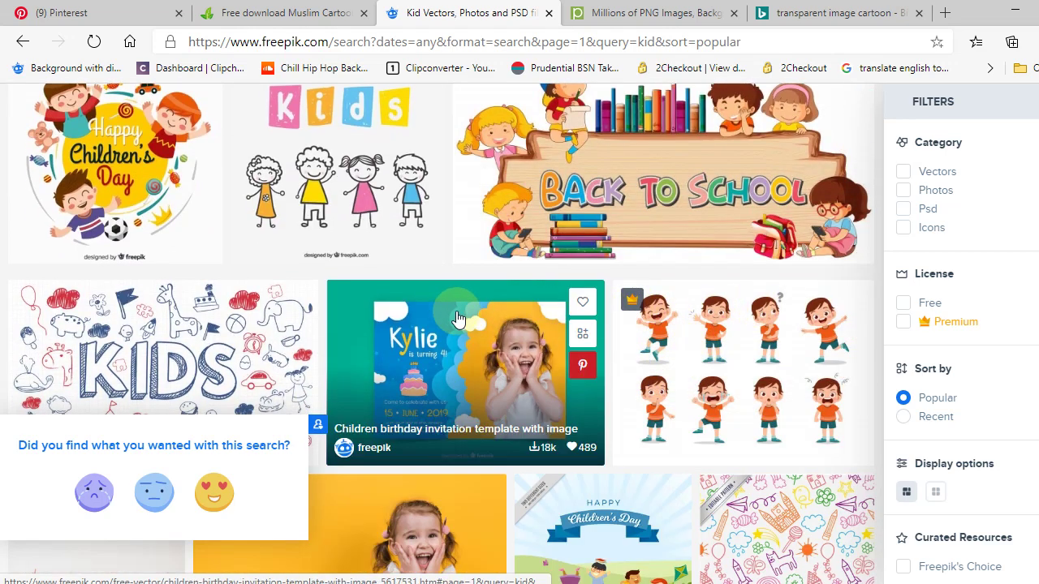
pyautogui.scroll(-2, 635, 312)
pyautogui.scroll(-5, 654, 325)
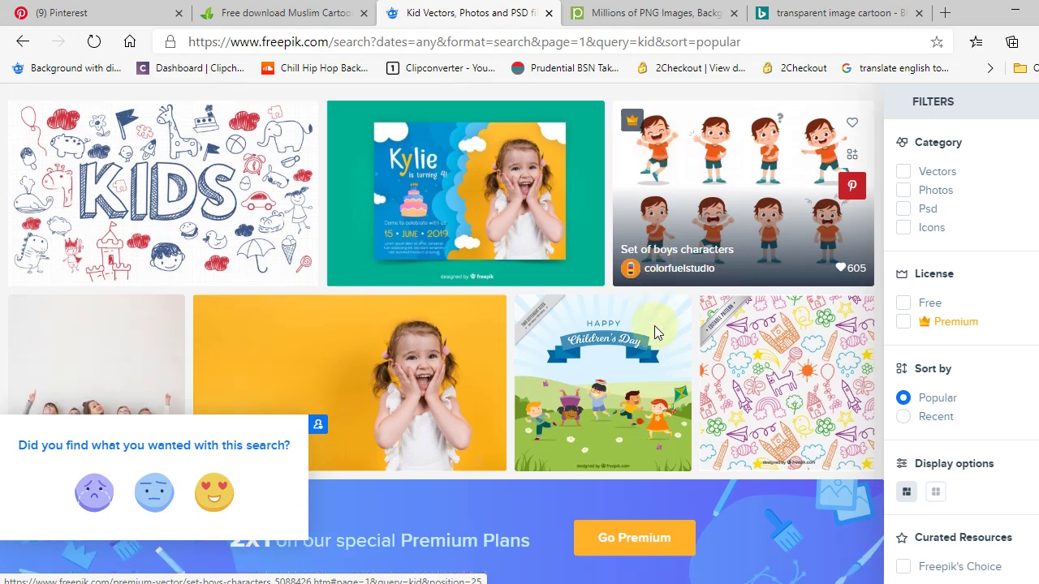
pyautogui.scroll(-1, 654, 326)
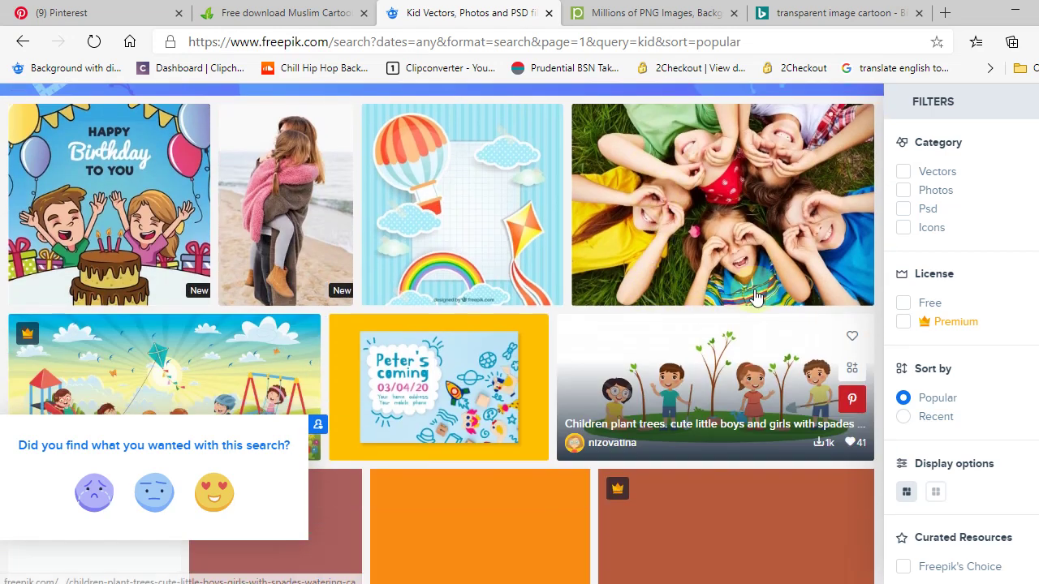
pyautogui.scroll(-1, 444, 235)
pyautogui.scroll(-1, 444, 235)
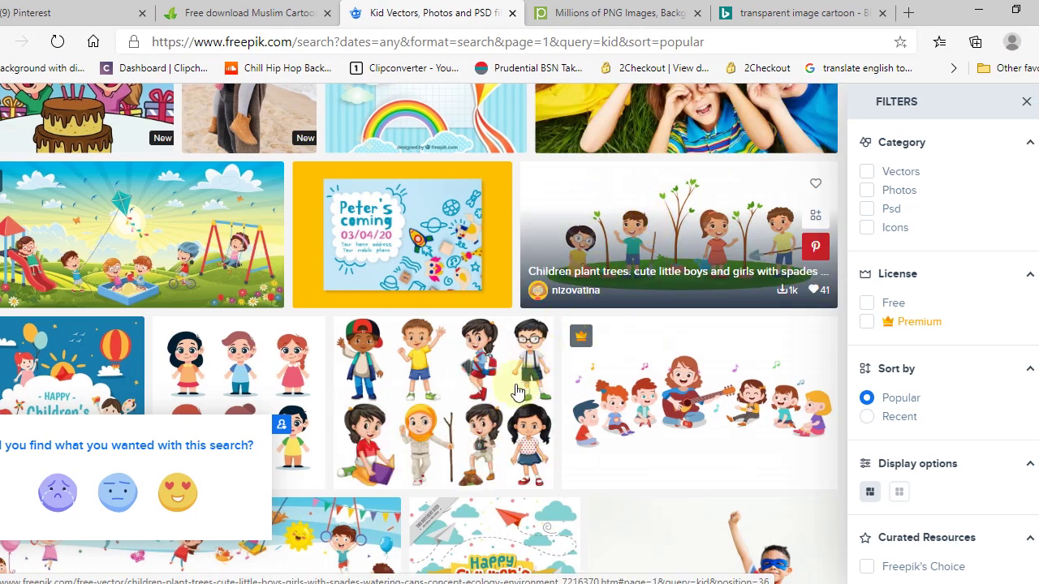
pyautogui.scroll(-2, 447, 365)
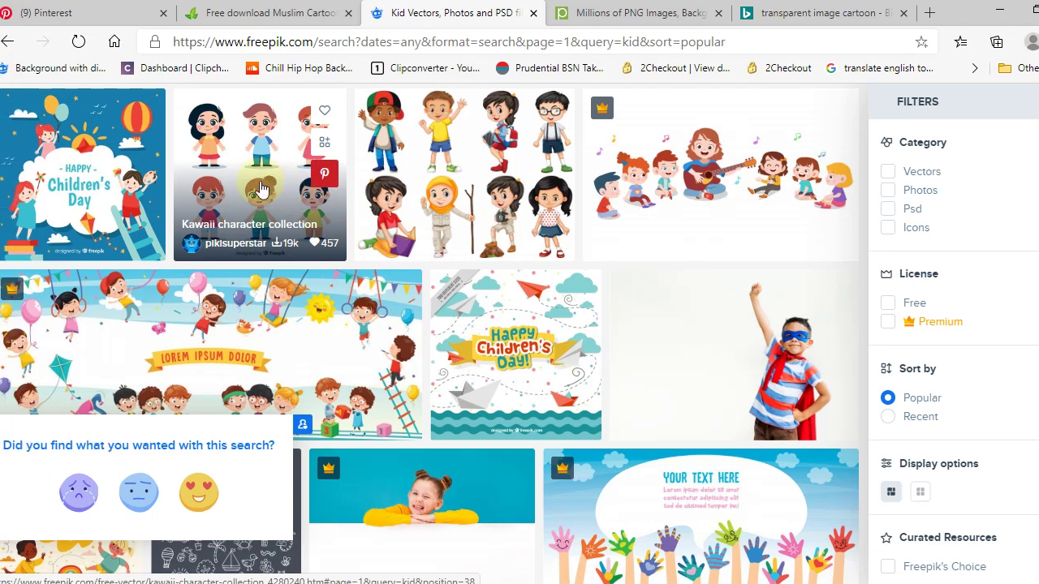
# Step: Open the free "Kawaii character collection" vector and examine its preview, download and licence details, and related images
pyautogui.click(259, 188)
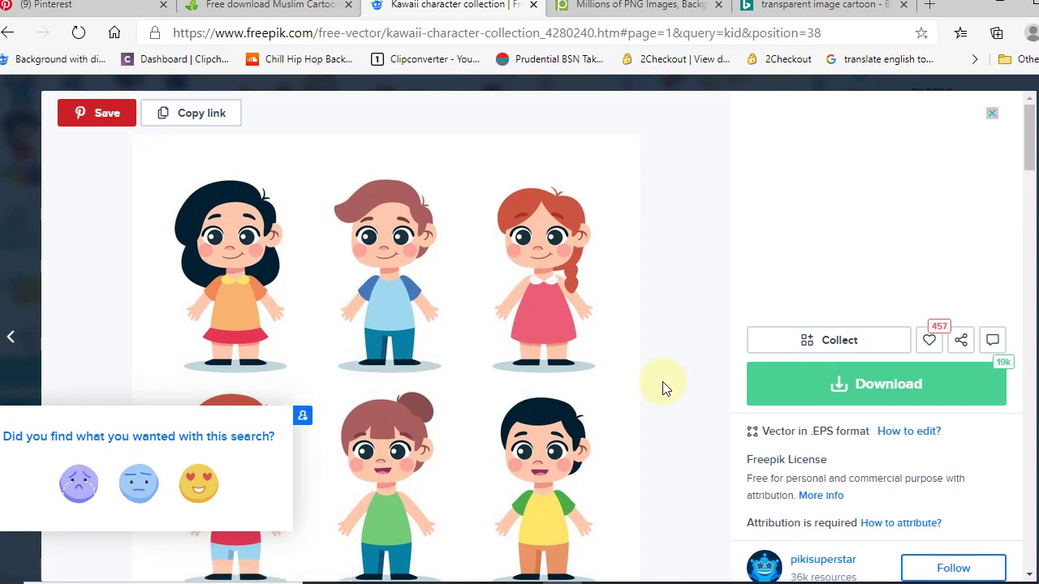
pyautogui.scroll(-3, 786, 353)
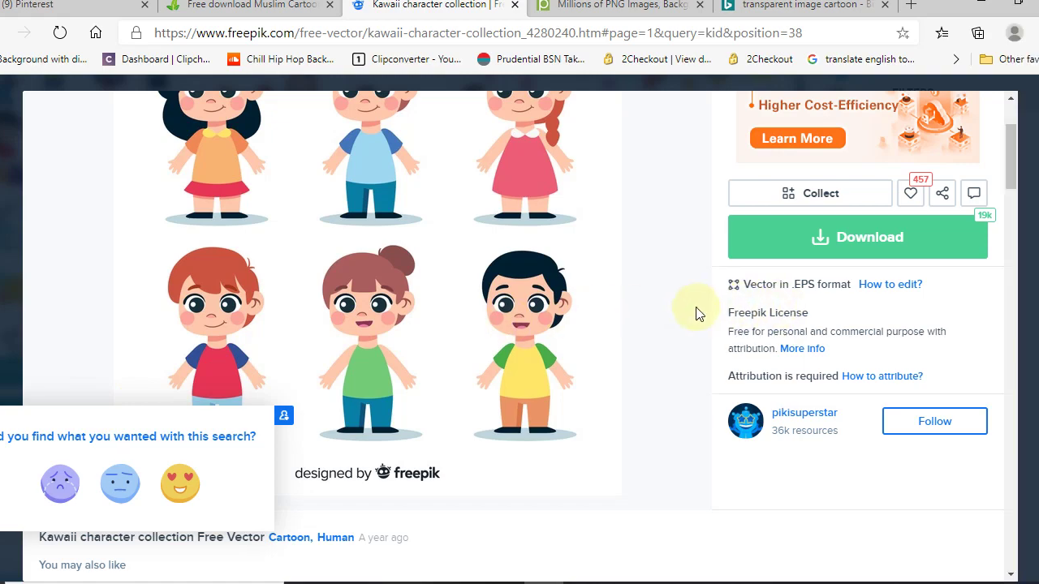
pyautogui.scroll(2, 695, 314)
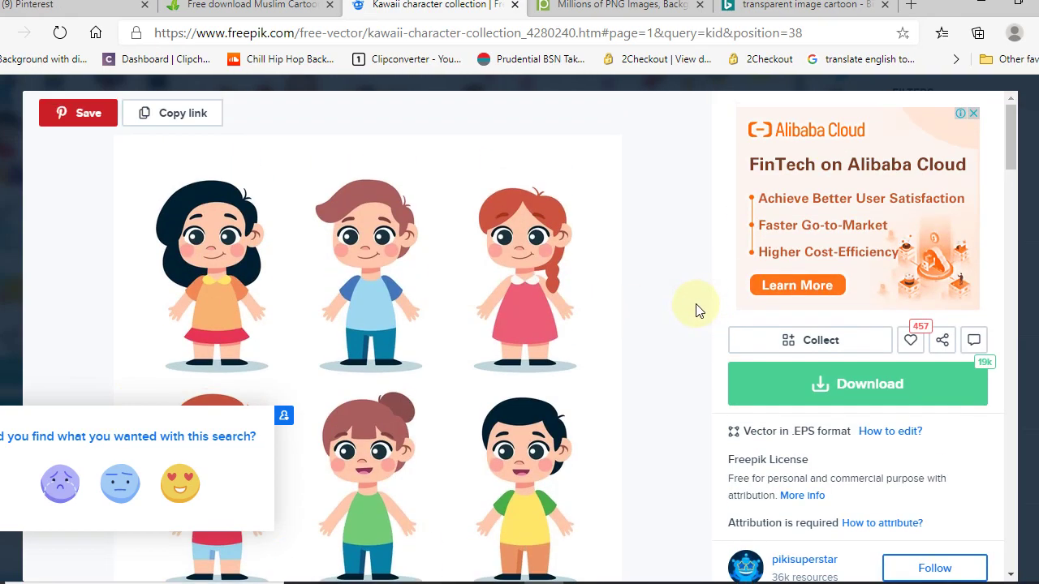
pyautogui.scroll(-3, 695, 311)
pyautogui.scroll(-3, 695, 308)
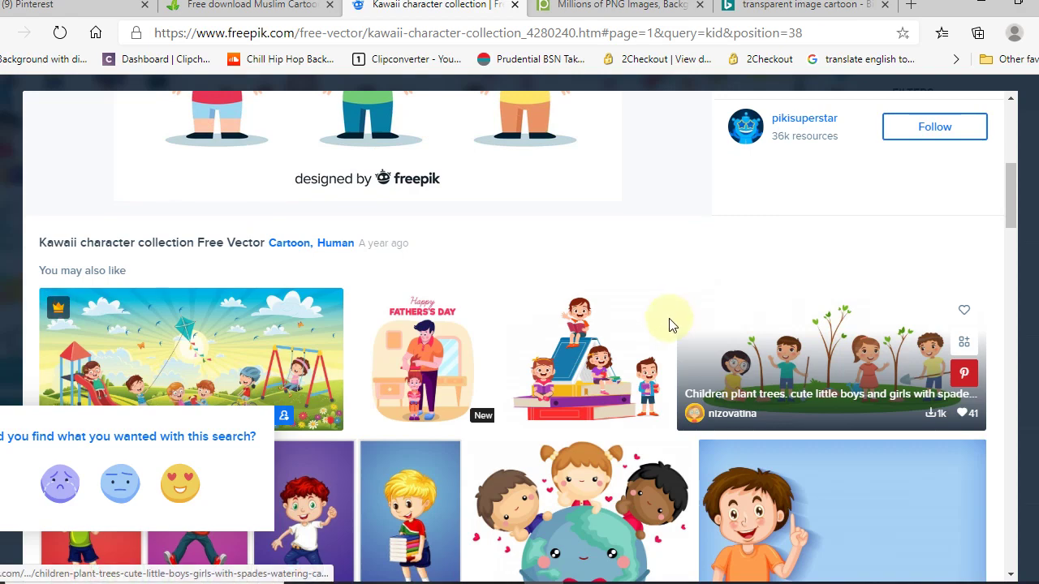
pyautogui.scroll(-3, 670, 326)
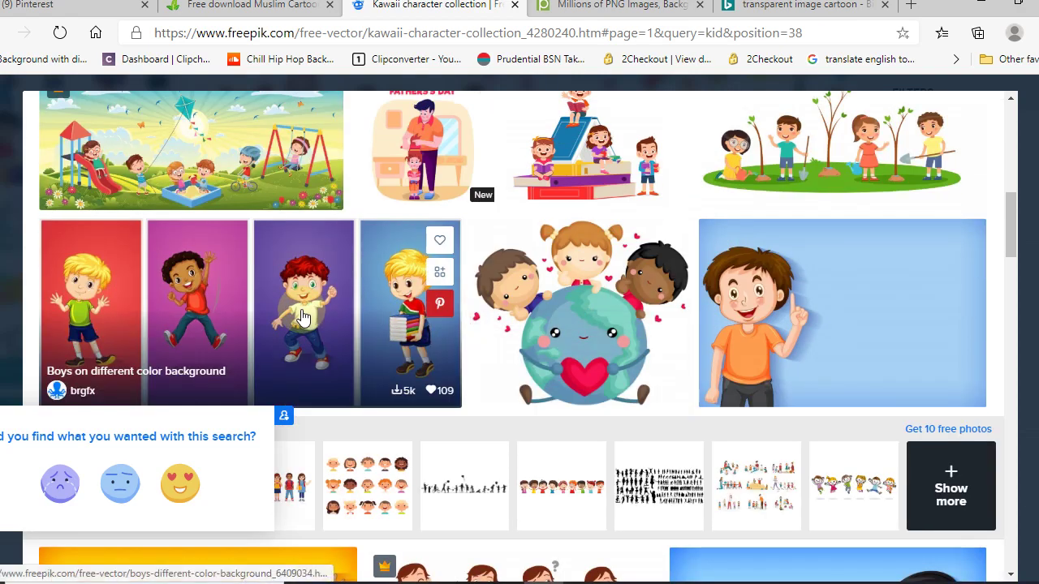
# Step: Open the related "Boys on different color background" vector and look over its preview, download details and suggestions
pyautogui.click(303, 317)
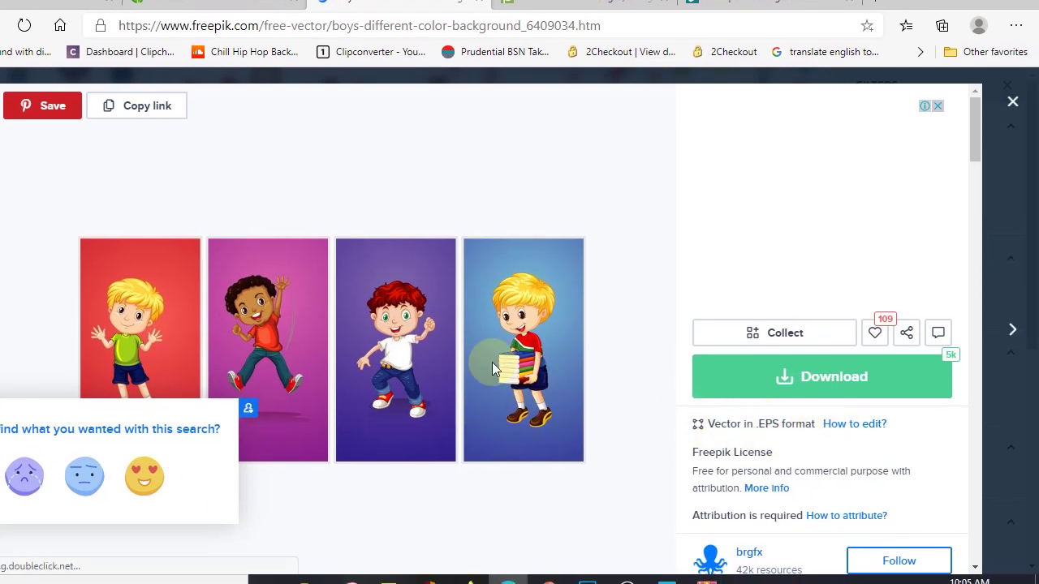
pyautogui.scroll(-1, 457, 351)
pyautogui.scroll(-3, 491, 344)
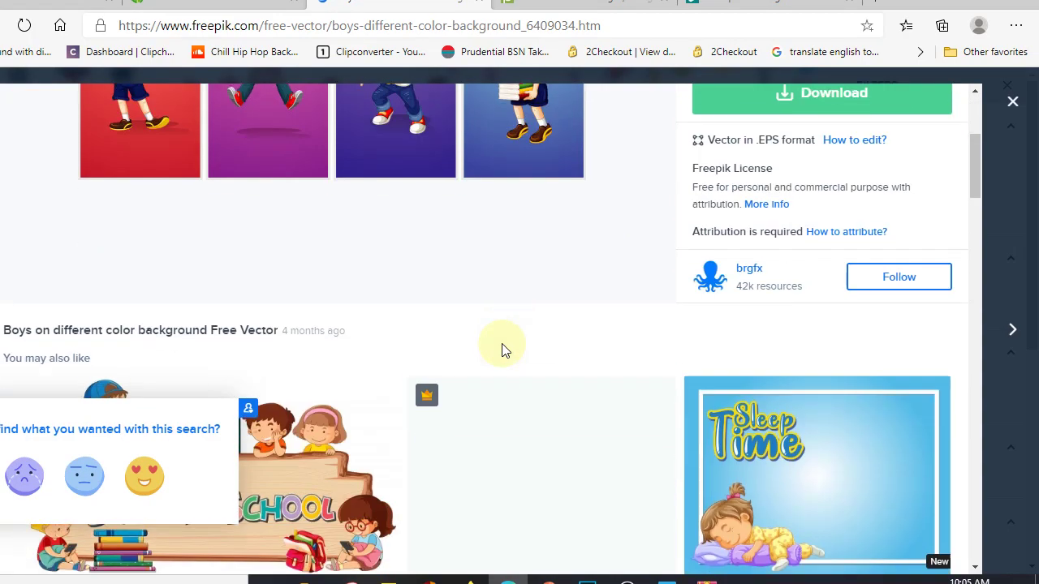
pyautogui.scroll(-1, 501, 344)
pyautogui.scroll(3, 369, 203)
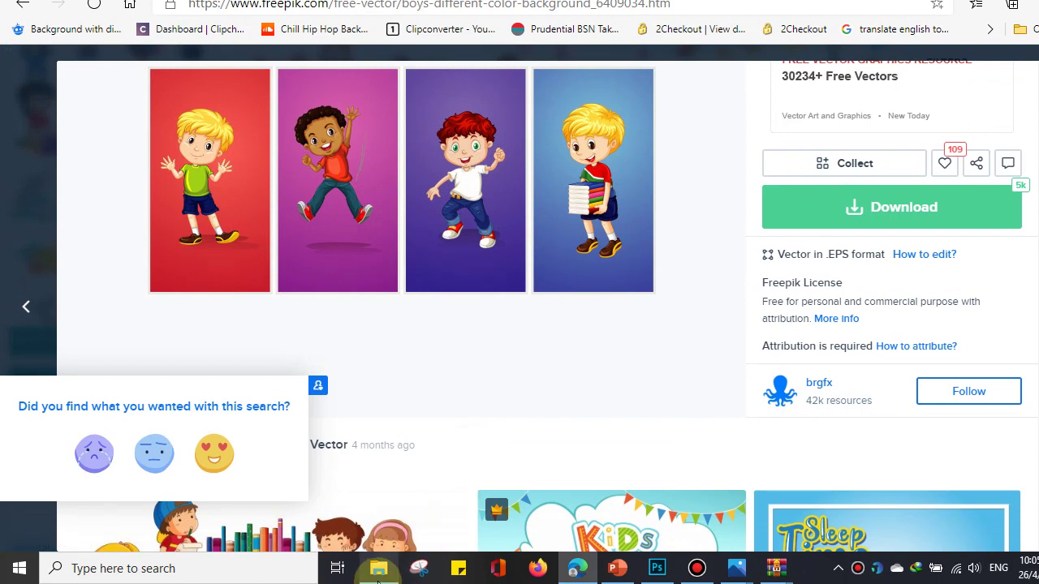
# Step: Switch to File Explorer and show the GAMBAR KARTUN DN BACKGROUND folder inside A.BHN BBM POWTOON & VIDEO on OneDrive
pyautogui.click(379, 568)
pyautogui.scroll(3, 138, 255)
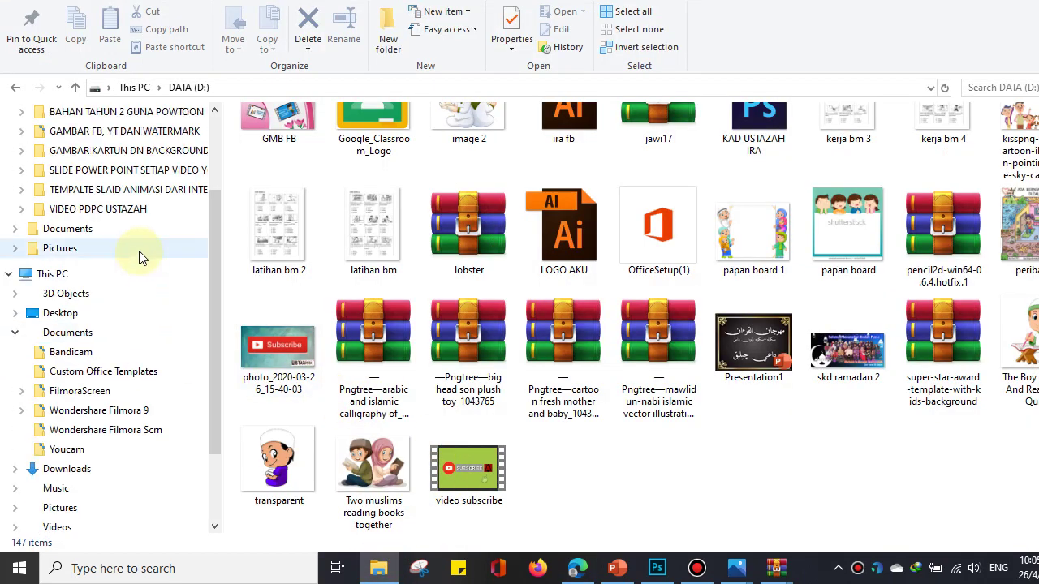
pyautogui.click(134, 139)
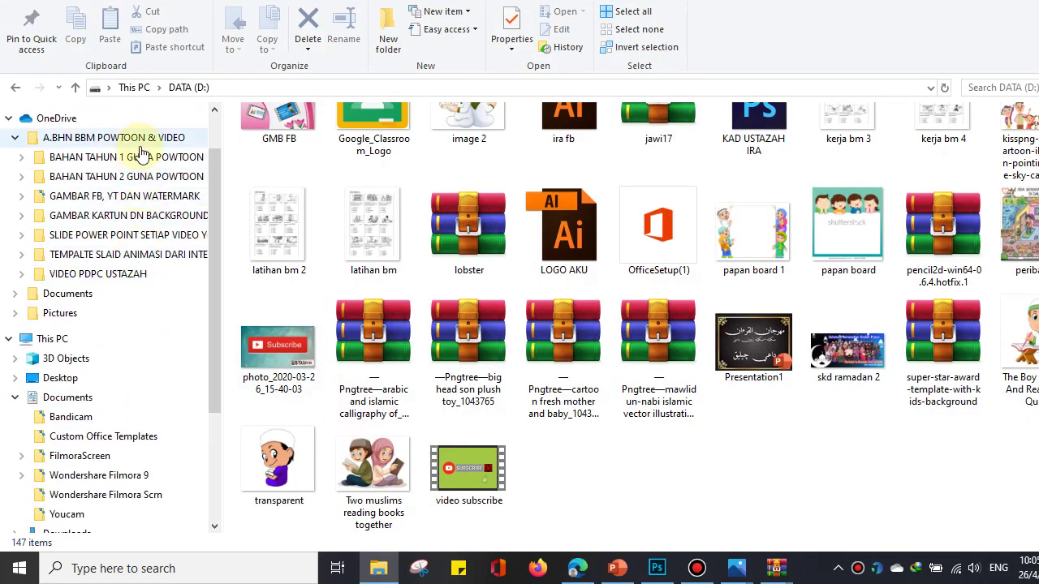
pyautogui.click(136, 224)
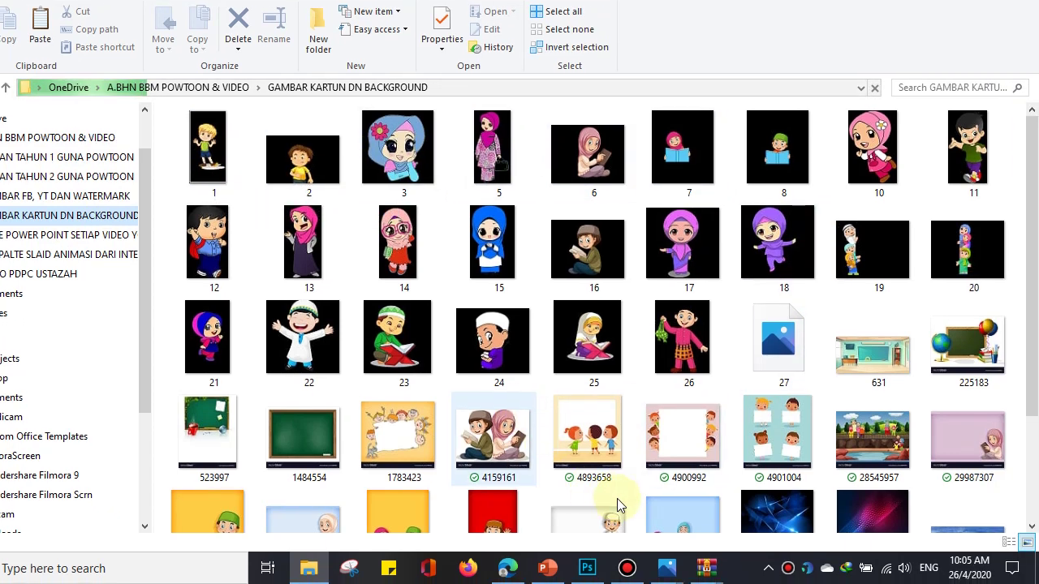
pyautogui.click(627, 575)
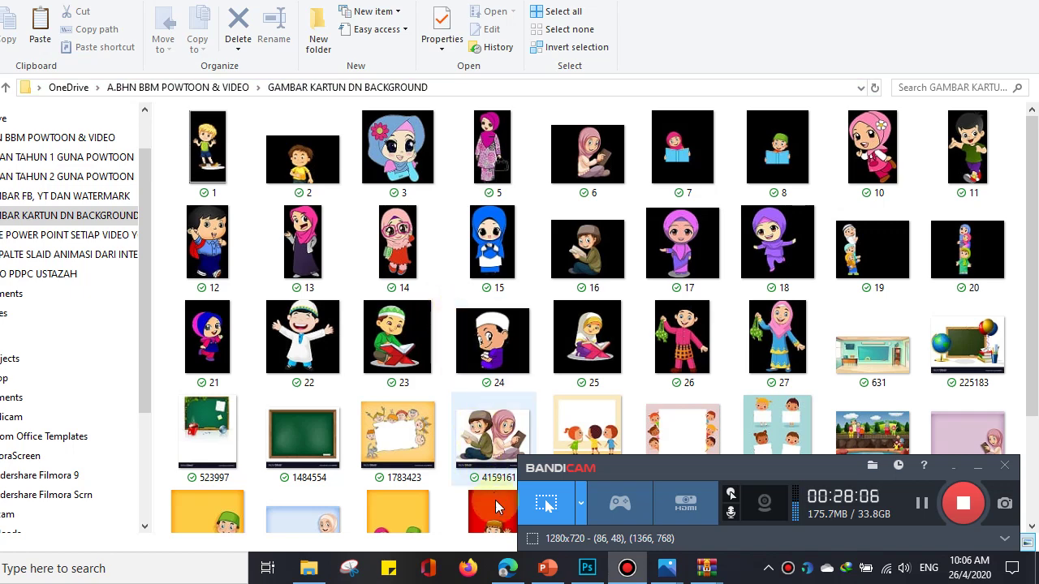
# Step: Switch to PowerPoint and, on slide 7, shift the picture of the family around the blank frame slightly to the right
pyautogui.click(544, 564)
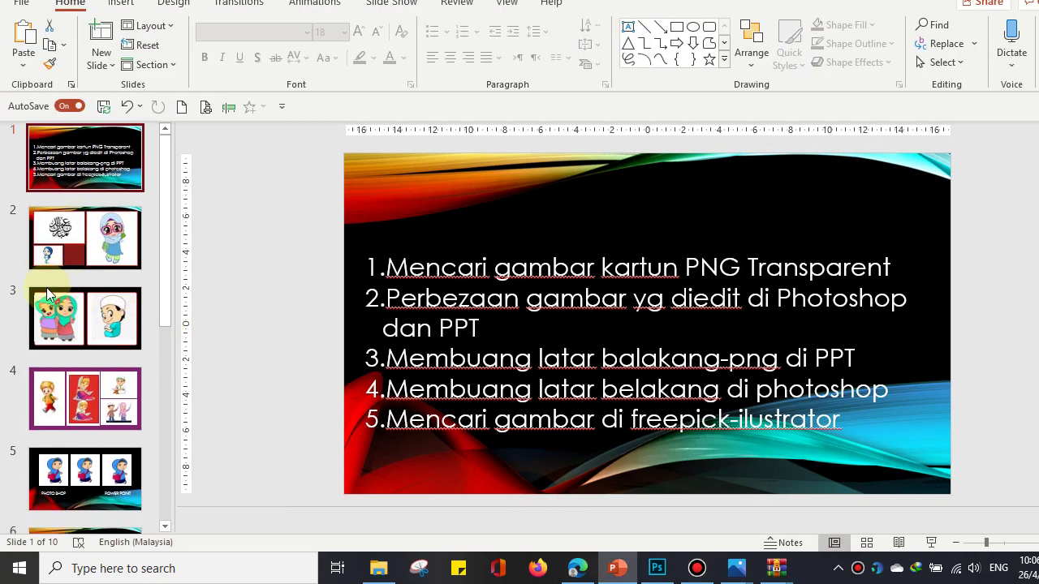
pyautogui.scroll(-1, 1, 345)
pyautogui.scroll(-2, 74, 350)
pyautogui.click(75, 426)
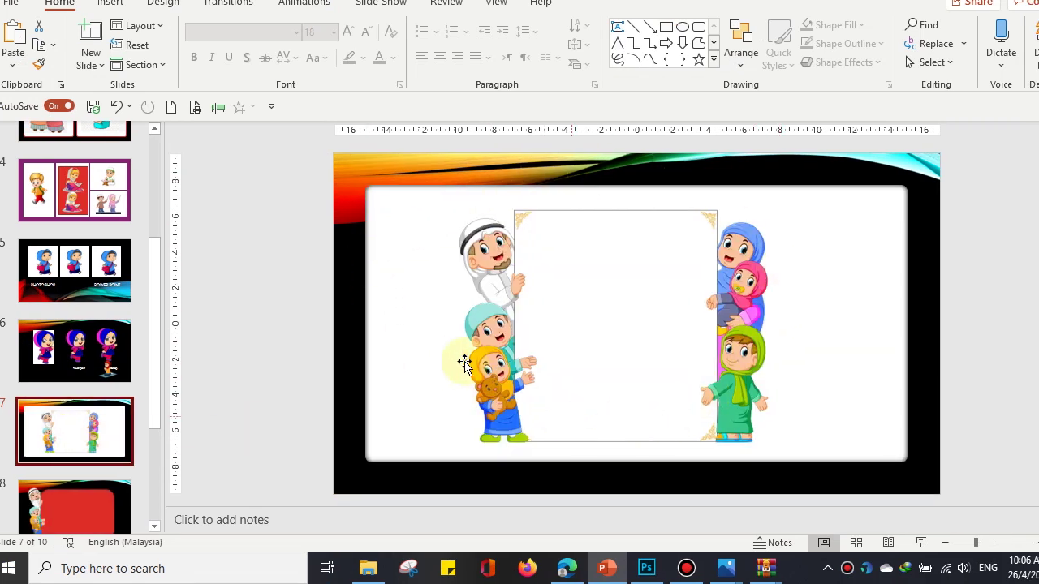
pyautogui.moveTo(498, 271); pyautogui.dragTo(521, 288)
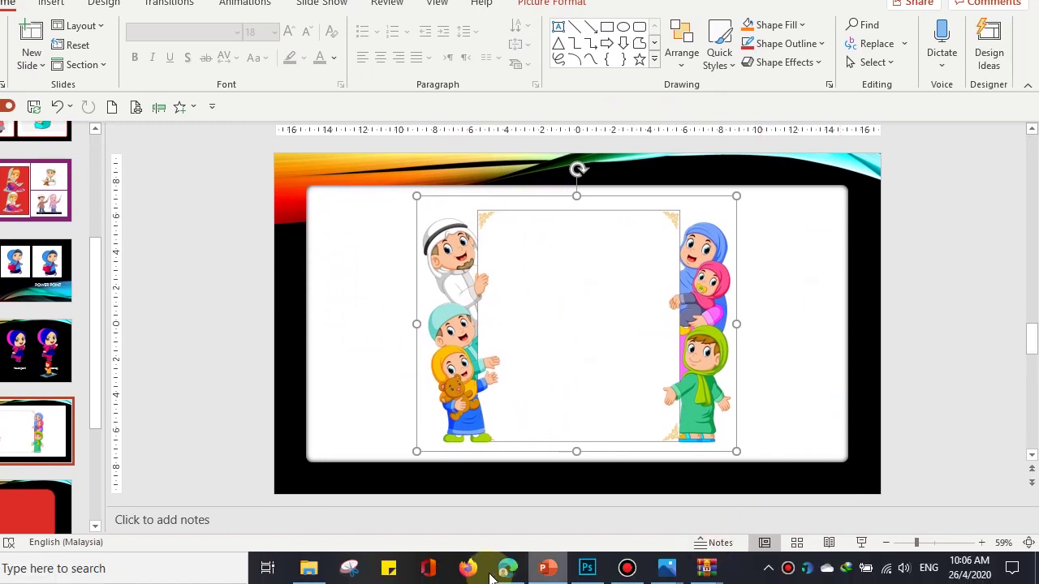
pyautogui.click(513, 268)
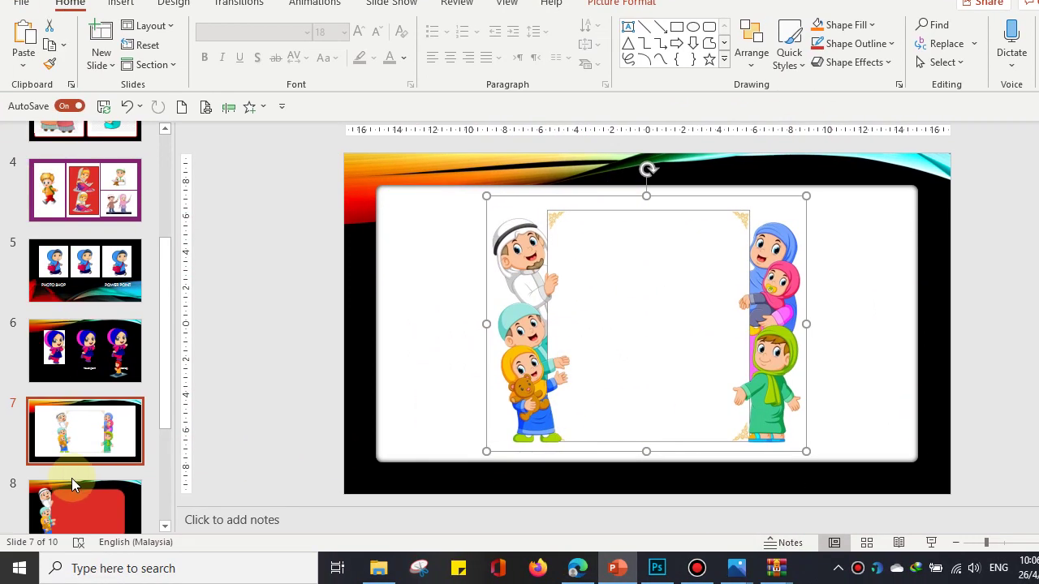
# Step: View slides 8, 9 and 10 with their separated cartoon characters, return to slide 7 and bring up the Bandicam recorder
pyautogui.scroll(-3, 7, 470)
pyautogui.click(42, 438)
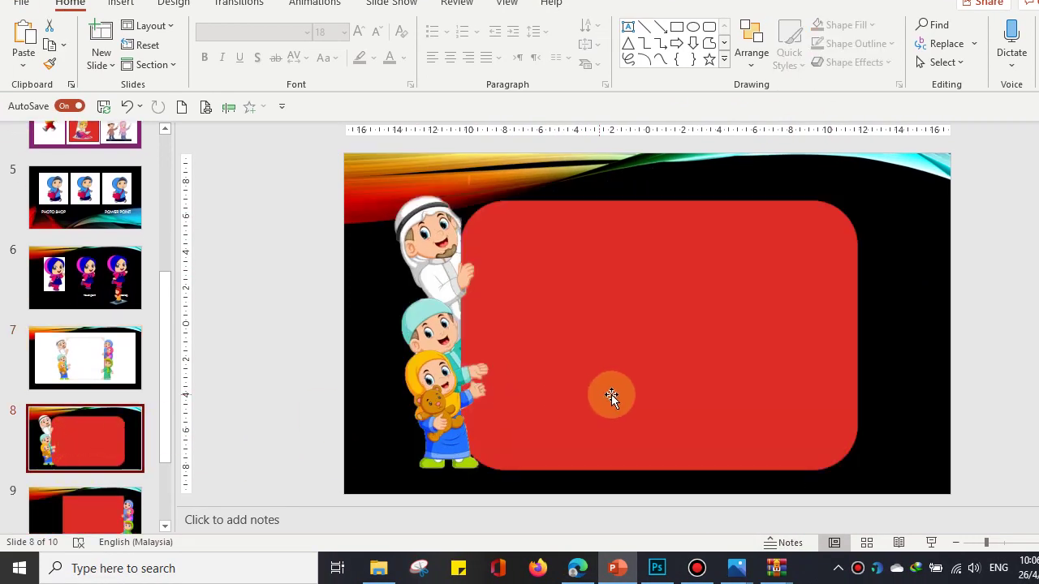
pyautogui.scroll(-2, 81, 416)
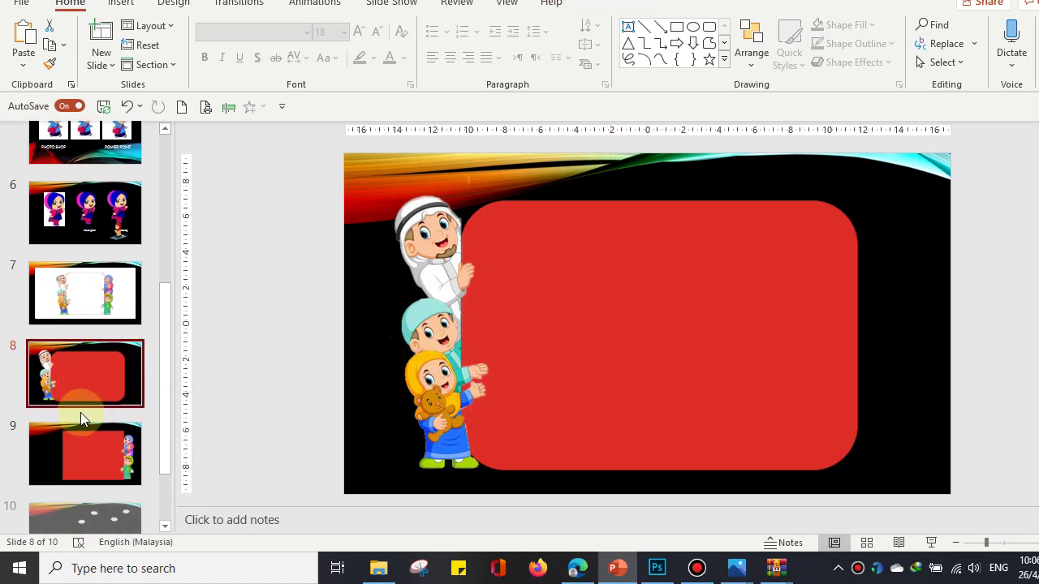
pyautogui.click(81, 422)
pyautogui.scroll(-1, 12, 398)
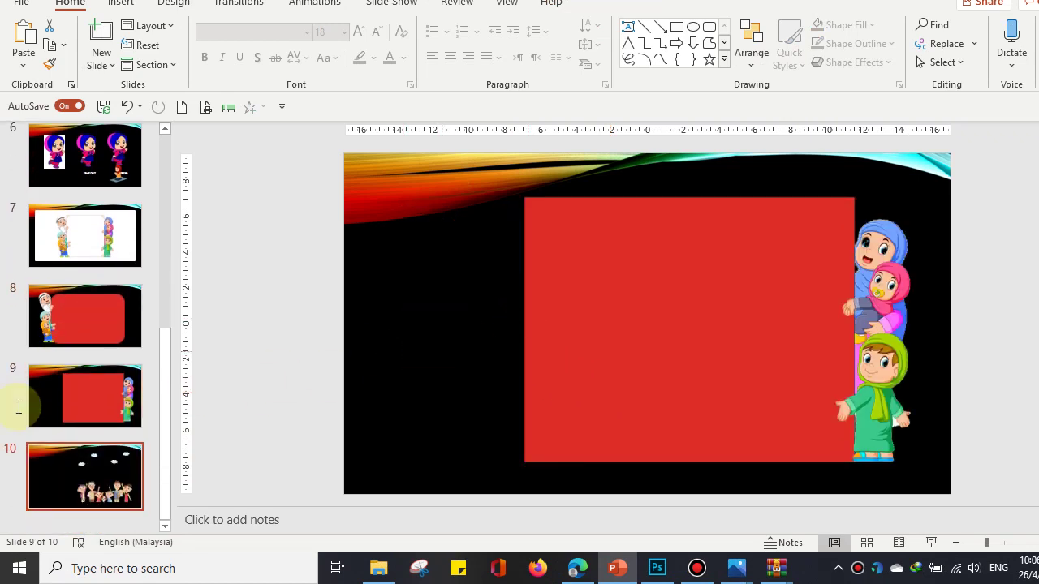
pyautogui.click(79, 495)
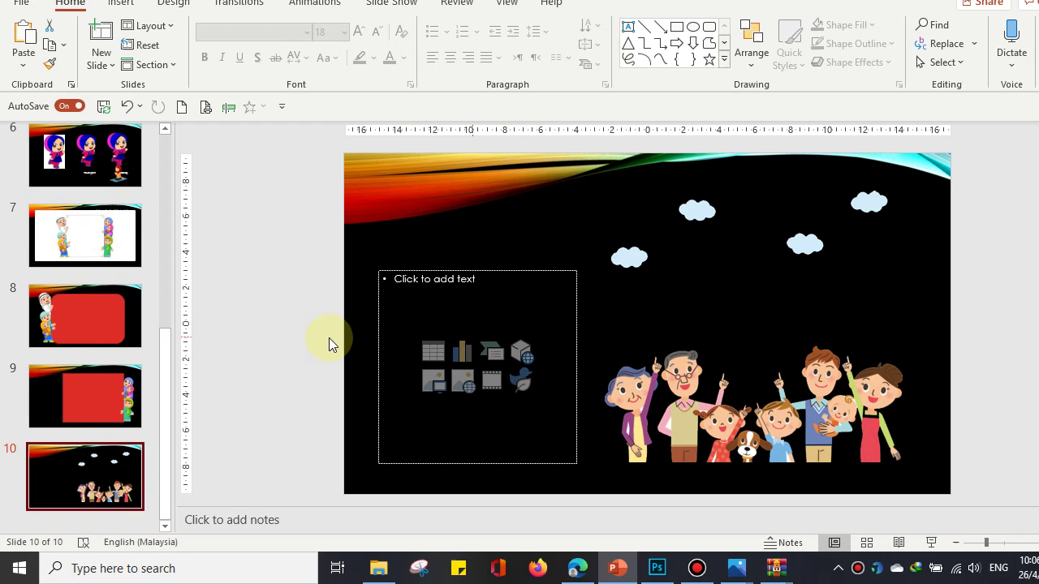
pyautogui.click(89, 244)
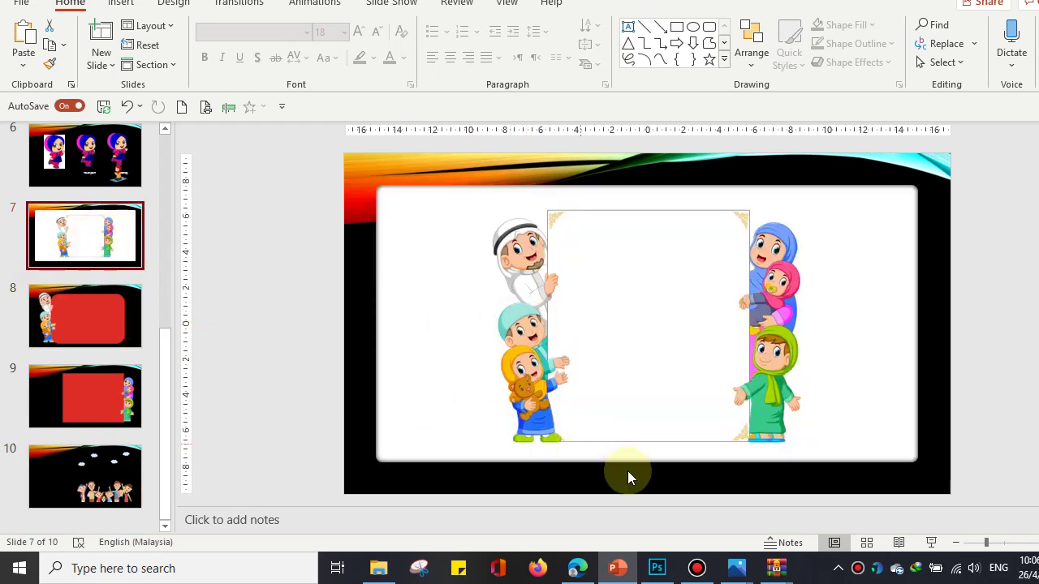
pyautogui.click(691, 574)
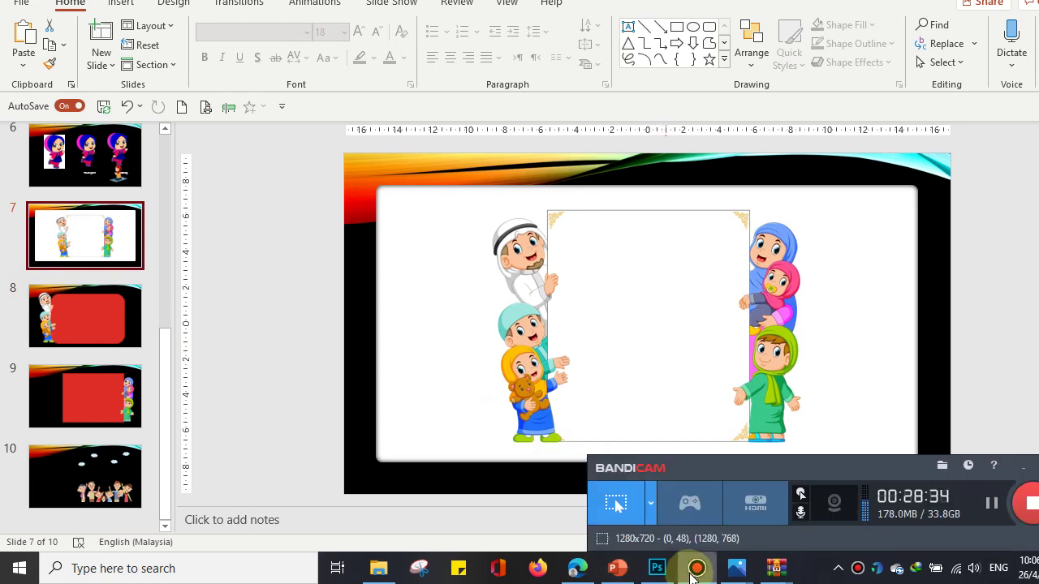